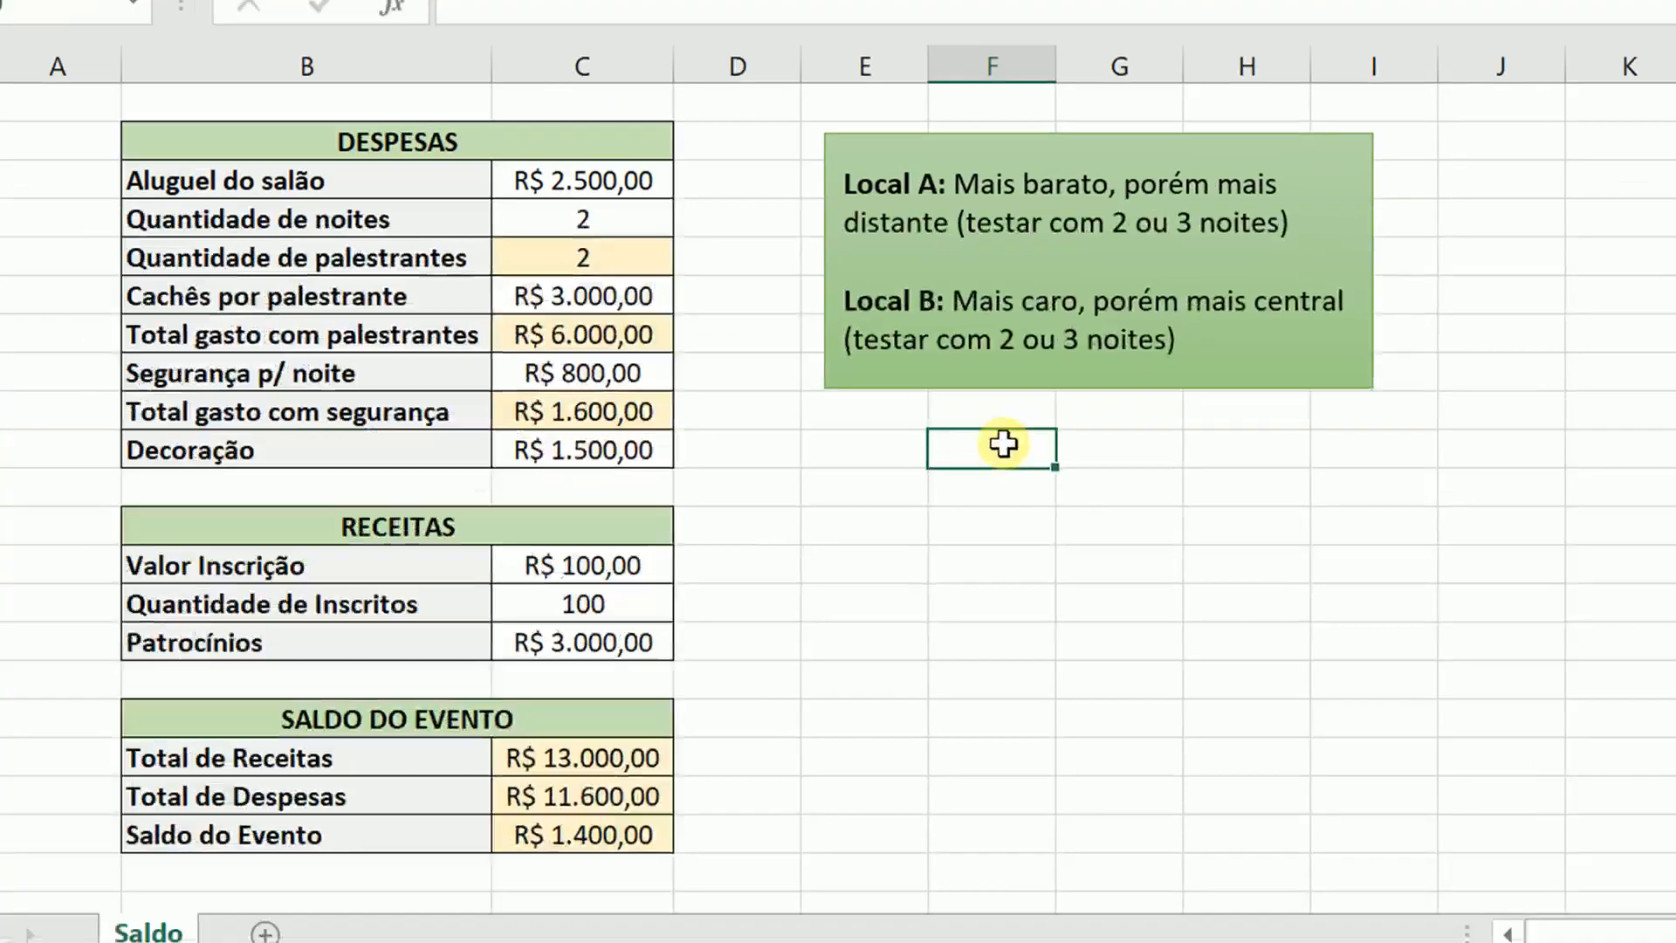
Step: Review the DESPESAS, RECEITAS and SALDO DO EVENTO tables and the first expense inputs
{"action": "left_click", "coordinate": [1038, 402]}
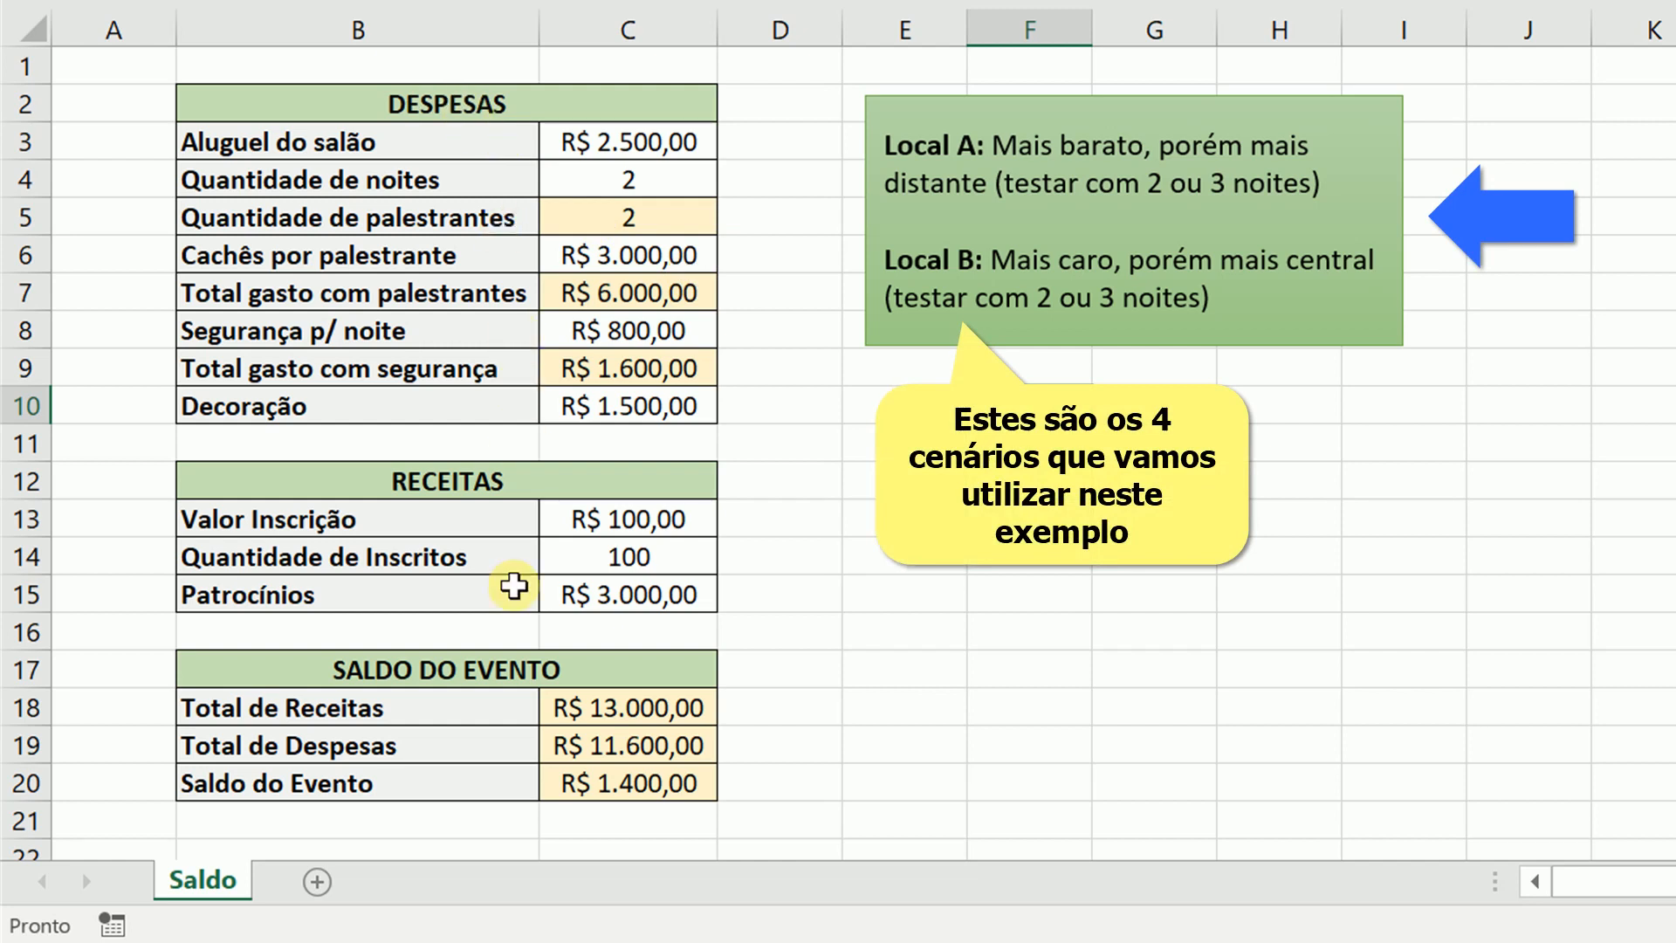
{"action": "left_click_drag", "start_coordinate": [510, 103], "coordinate": [486, 352]}
{"action": "left_click_drag", "start_coordinate": [468, 494], "coordinate": [448, 594]}
{"action": "left_click", "coordinate": [474, 673]}
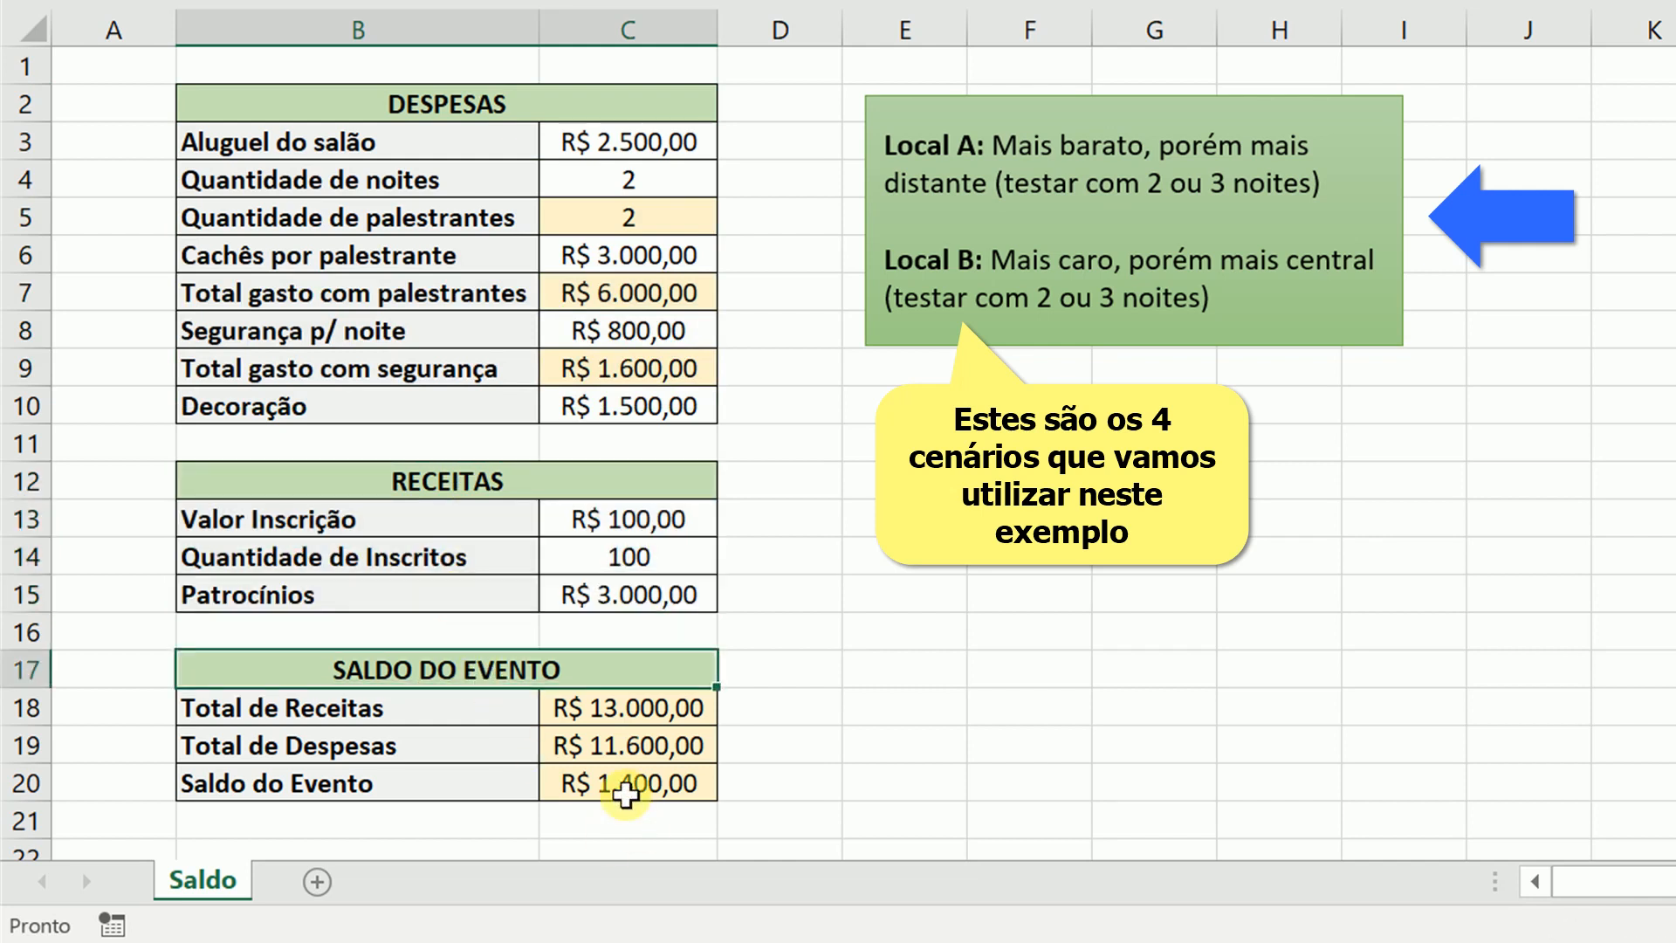
{"action": "left_click", "coordinate": [669, 140]}
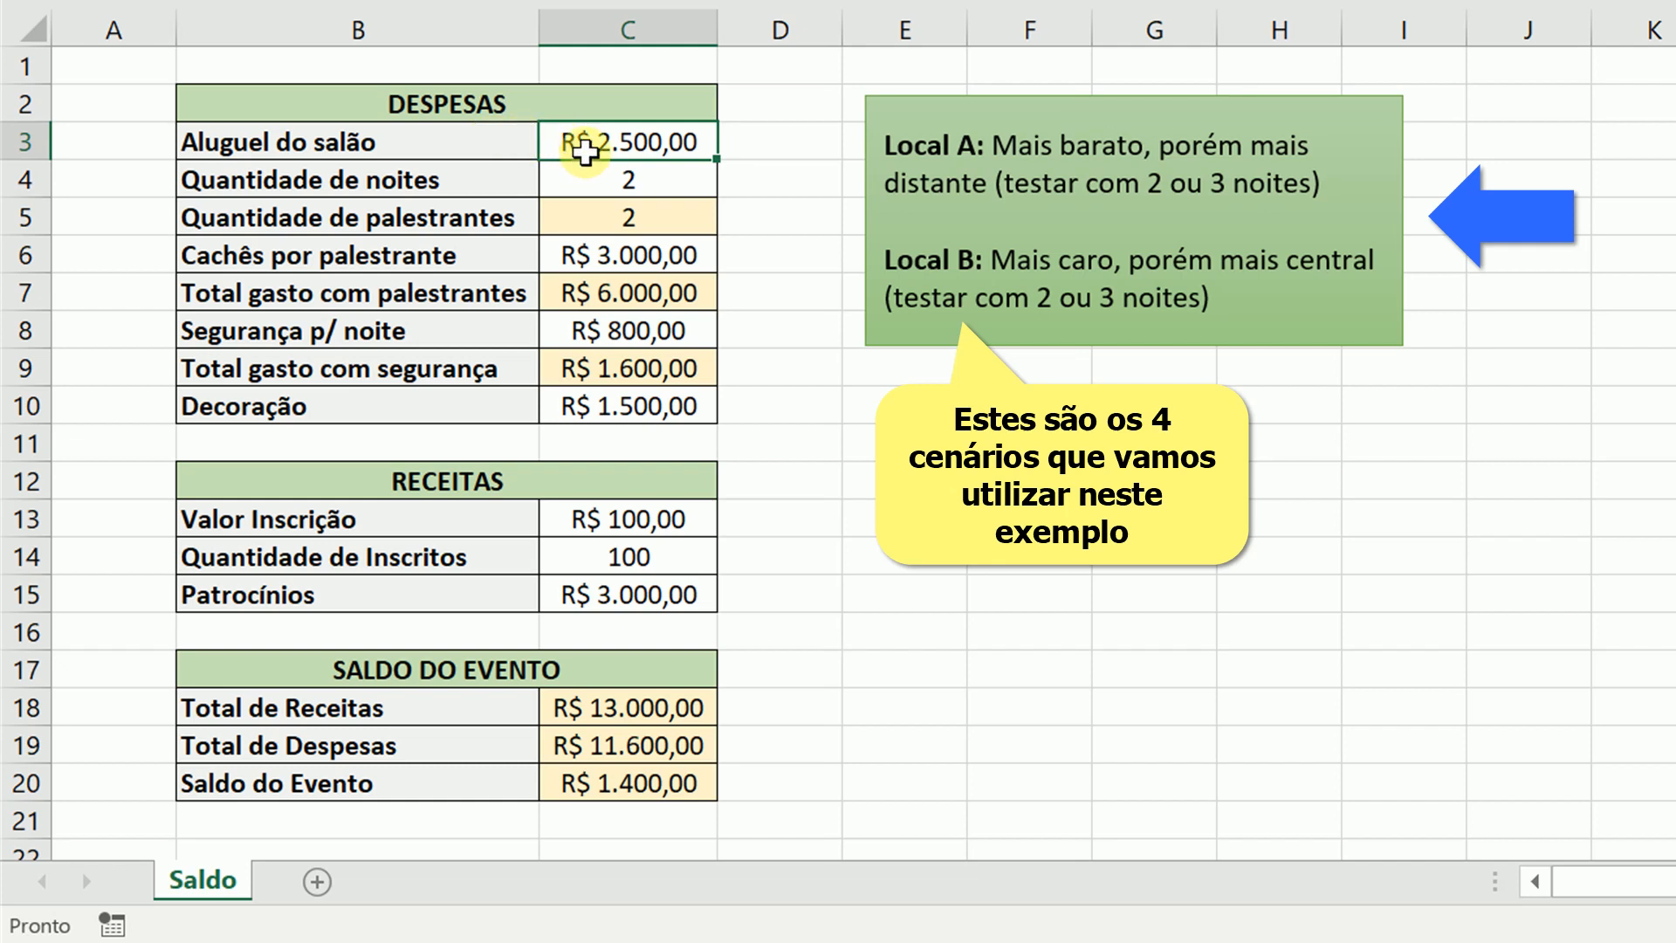
{"action": "left_click", "coordinate": [600, 175]}
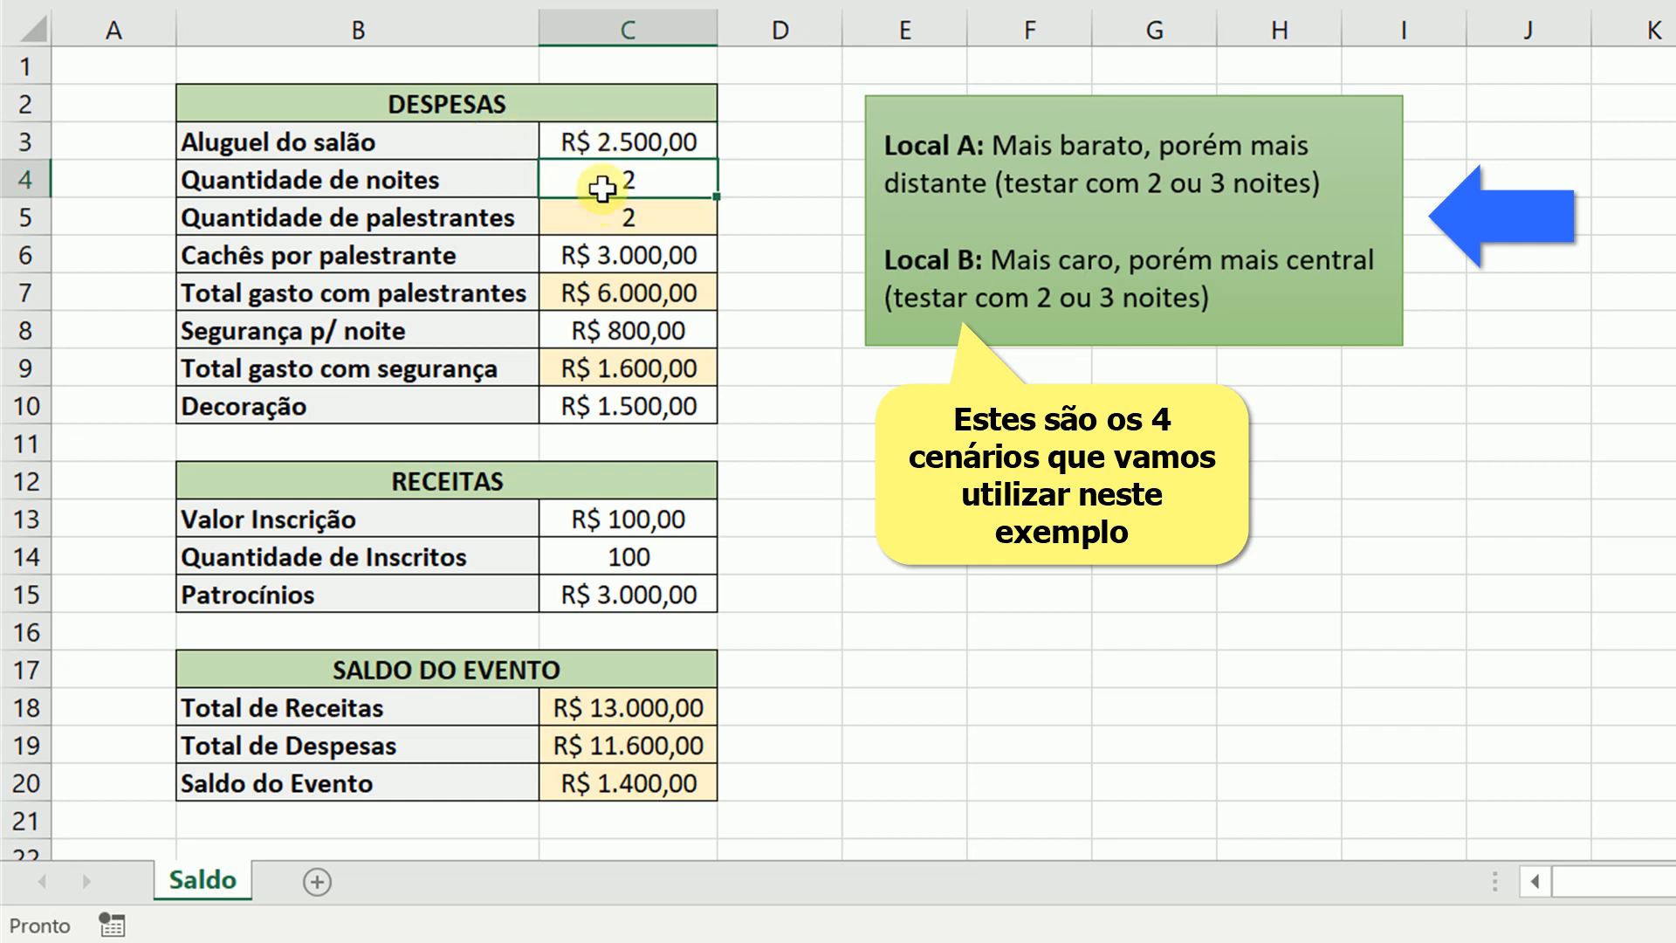
{"action": "left_click", "coordinate": [597, 258]}
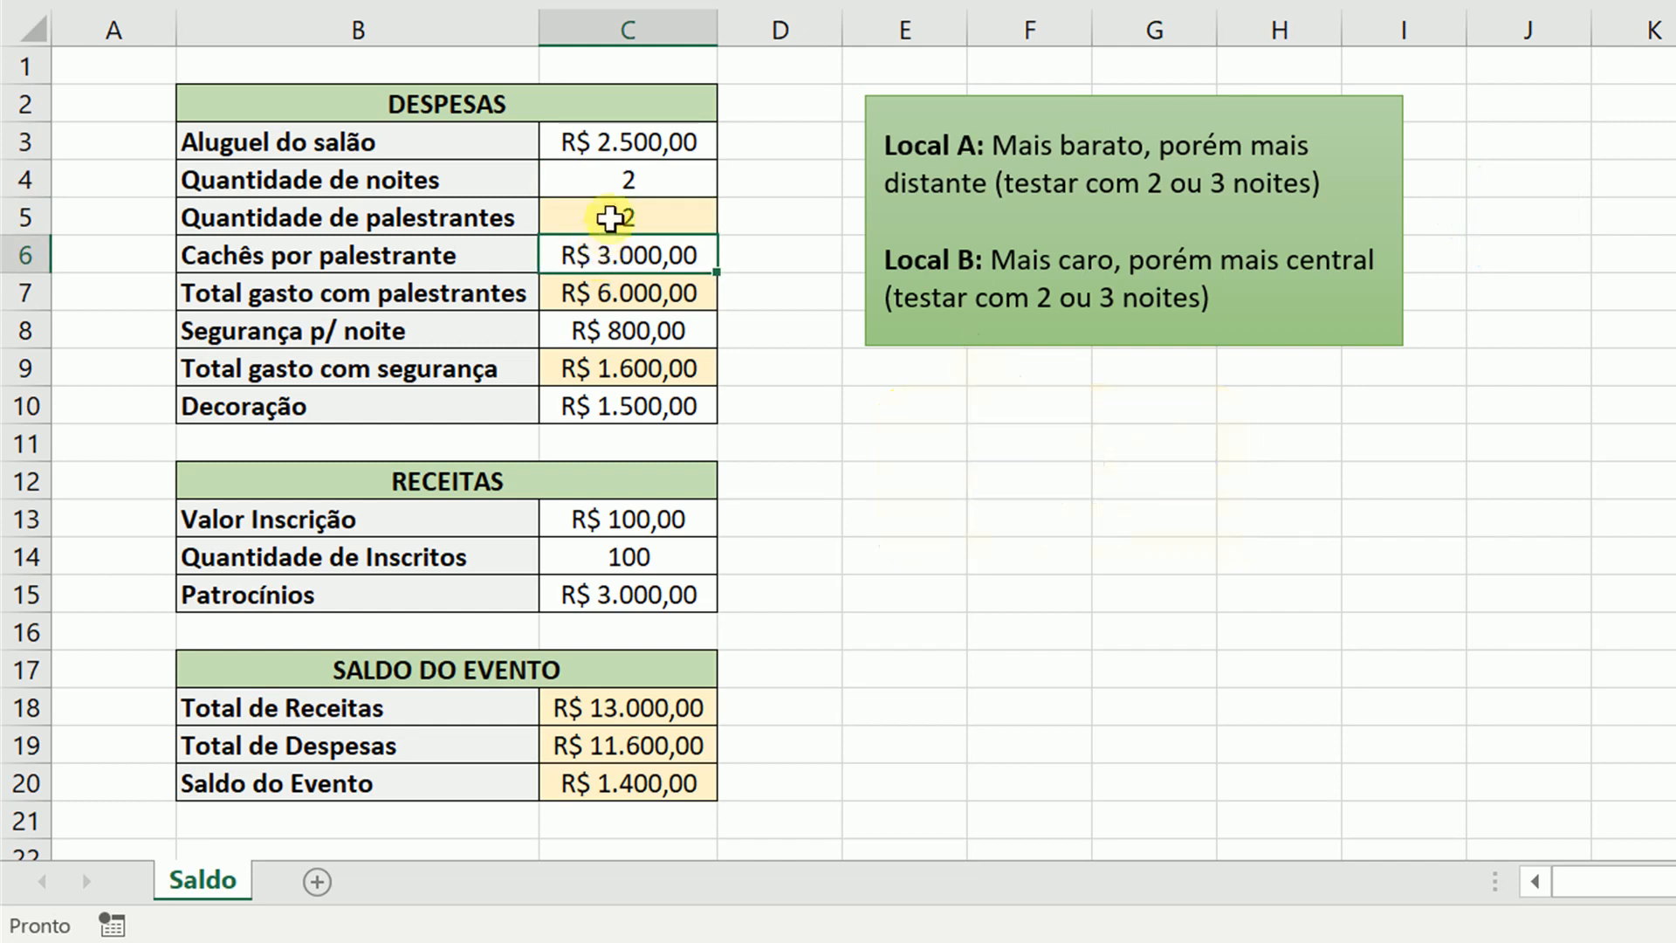
Step: Inspect the formulas behind Quantidade de palestrantes and Total gasto com palestrantes
{"action": "left_click", "coordinate": [621, 218]}
{"action": "type", "text": "=C4"}
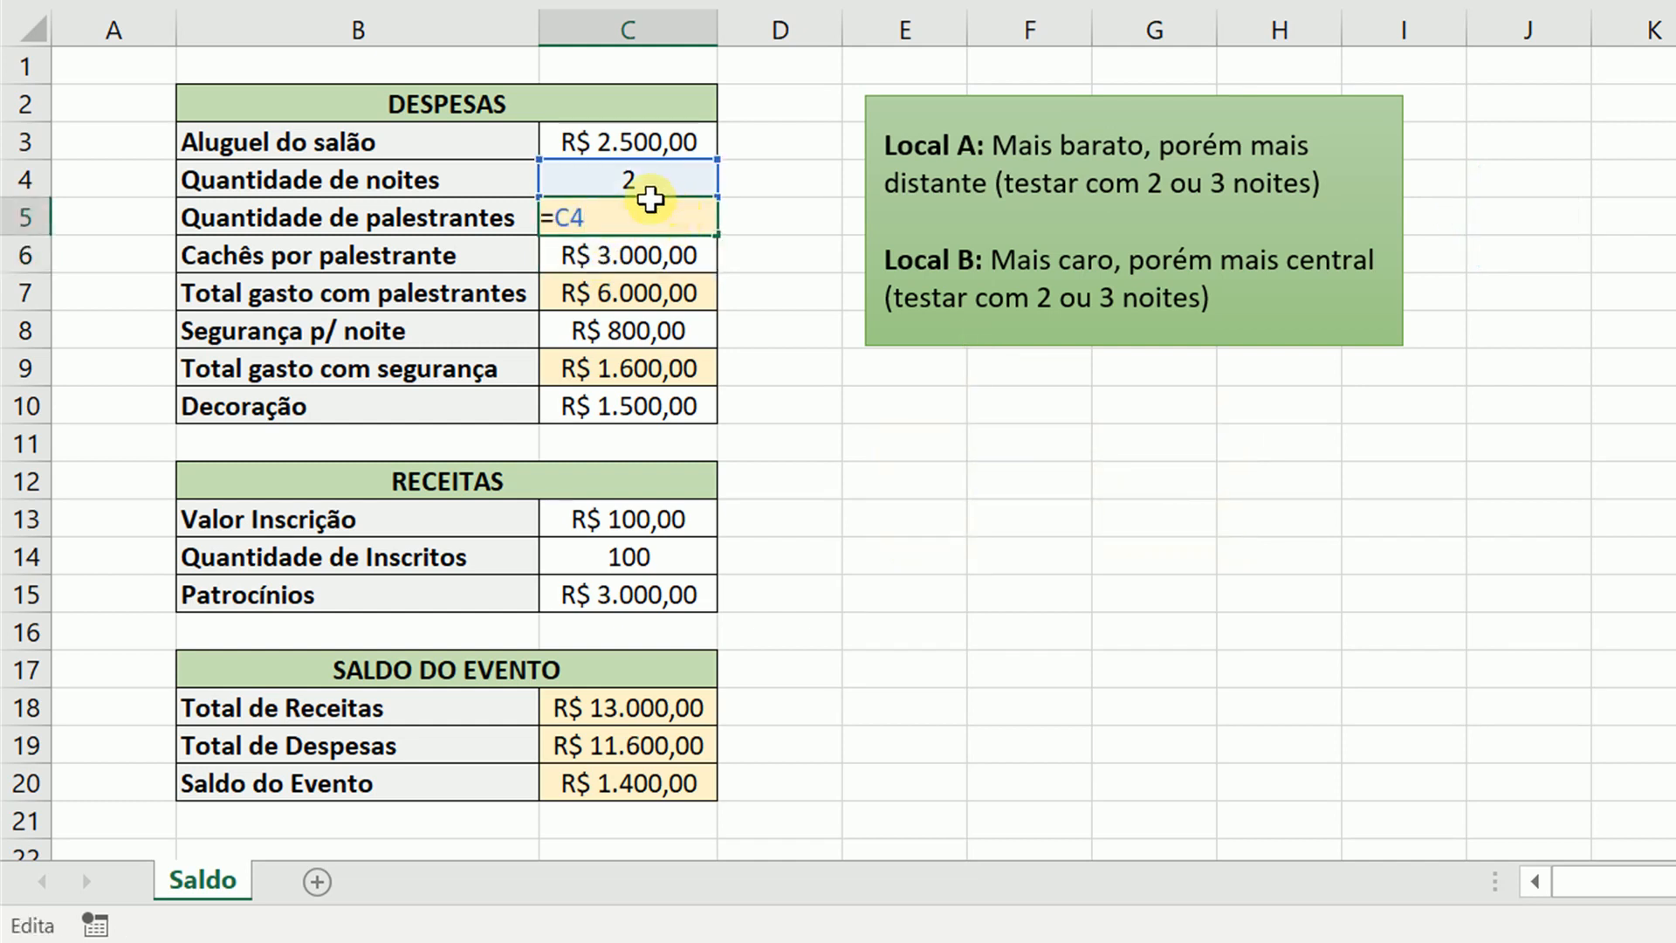
{"action": "key", "text": "Return"}
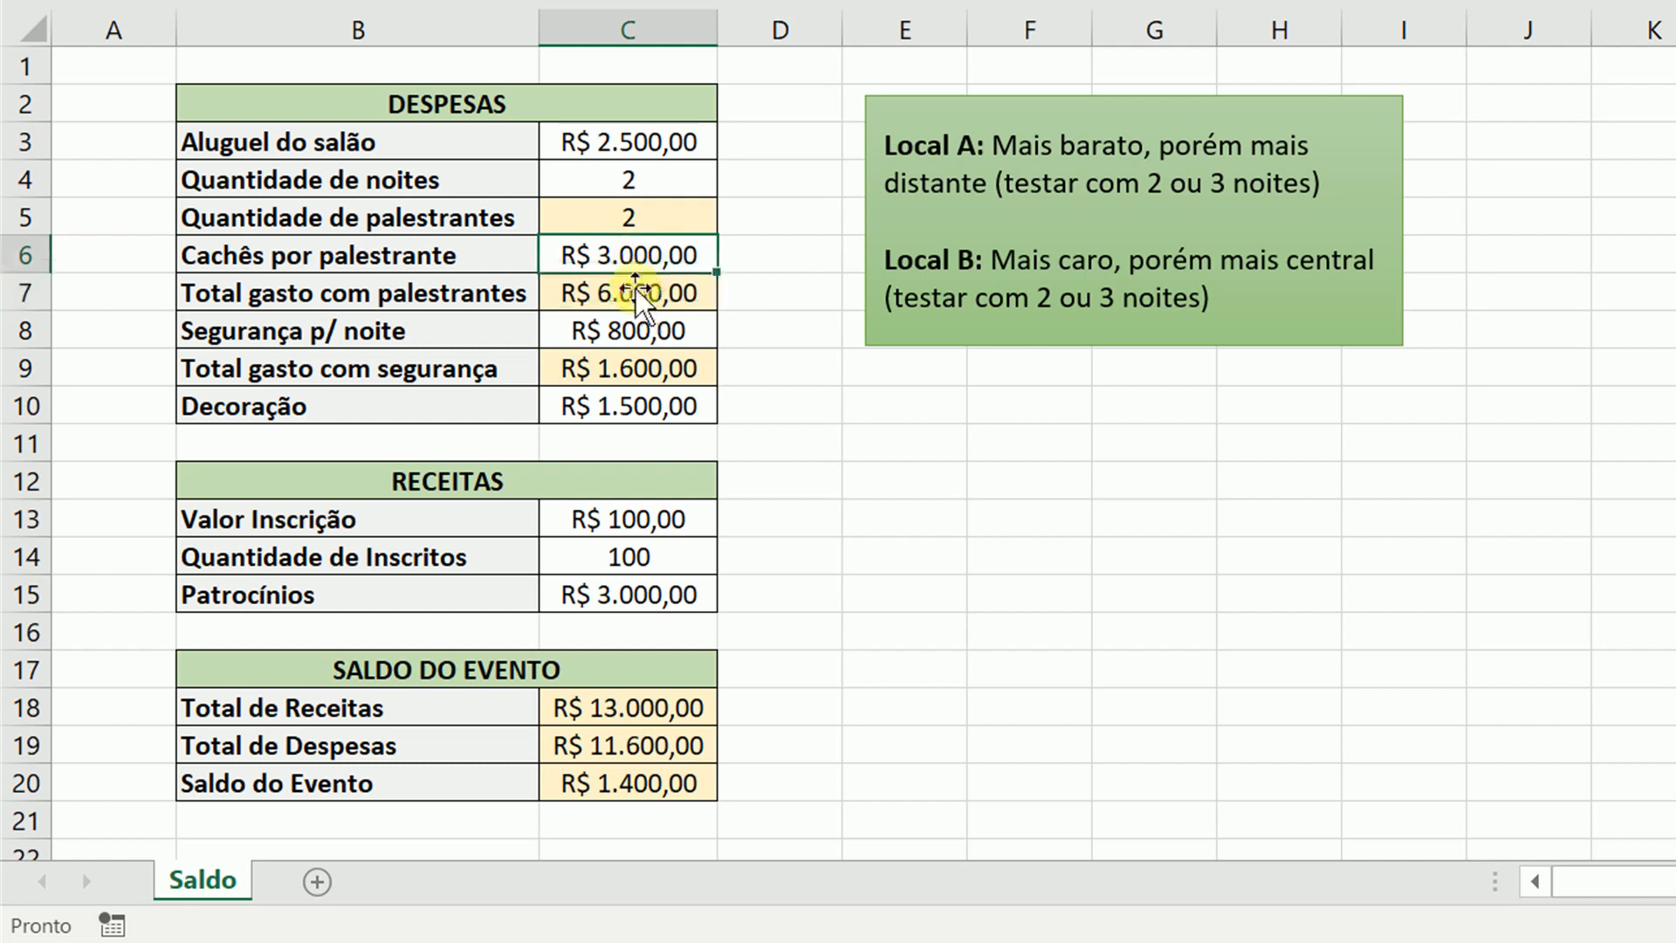
{"action": "key", "text": "Down"}
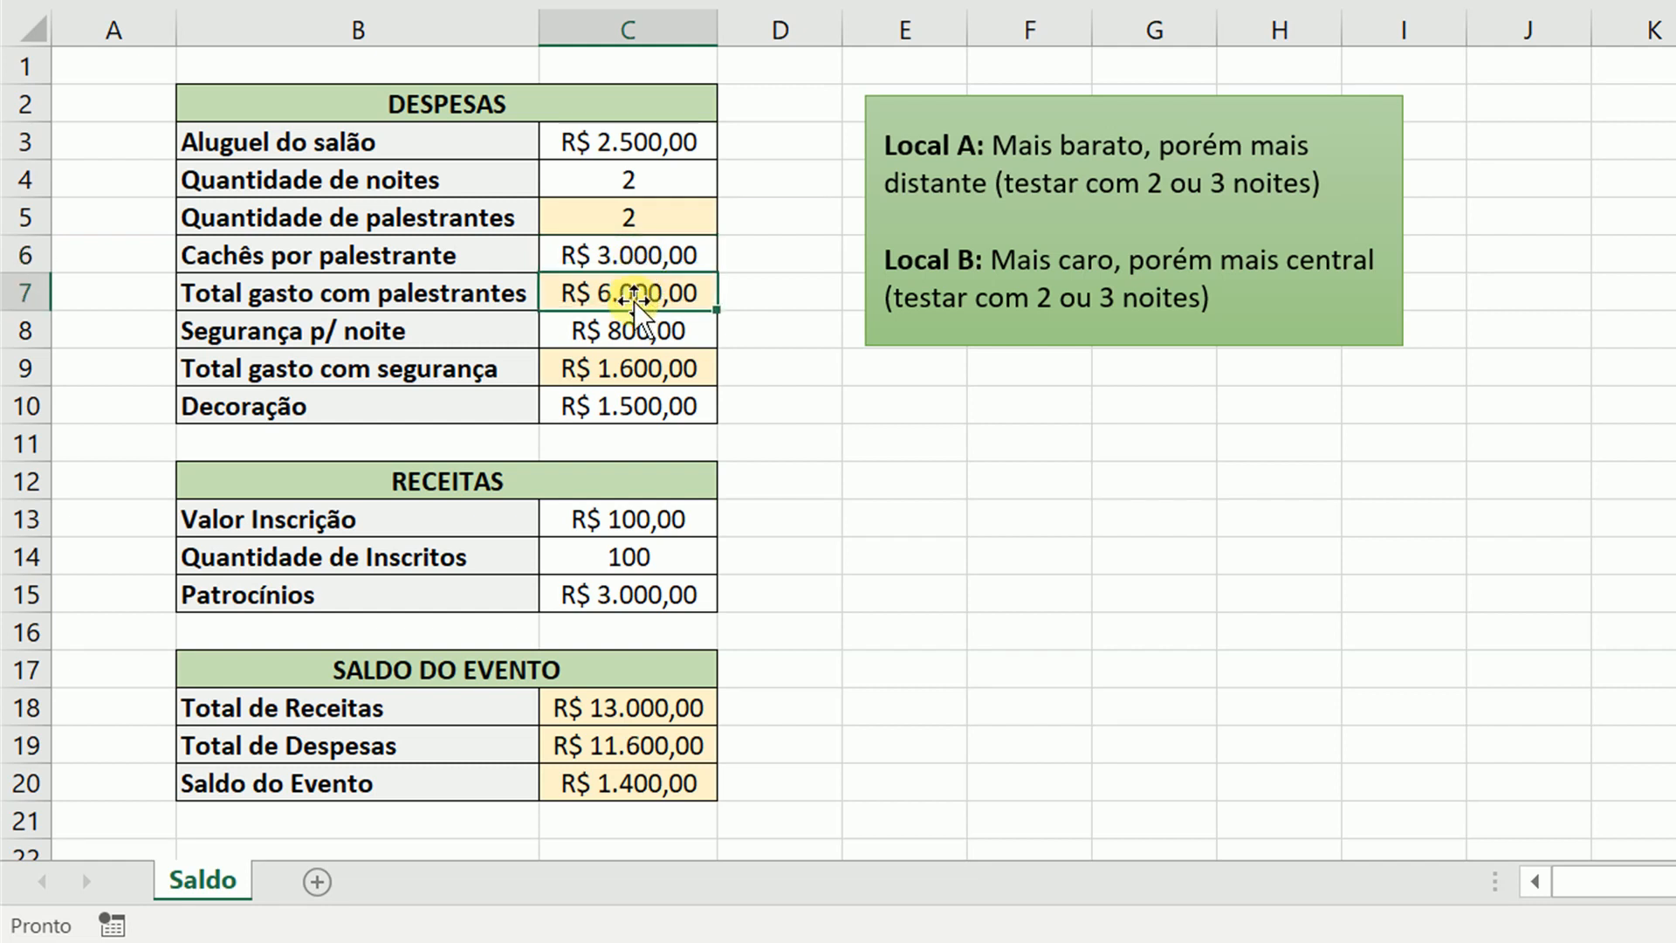
{"action": "key", "text": "F2"}
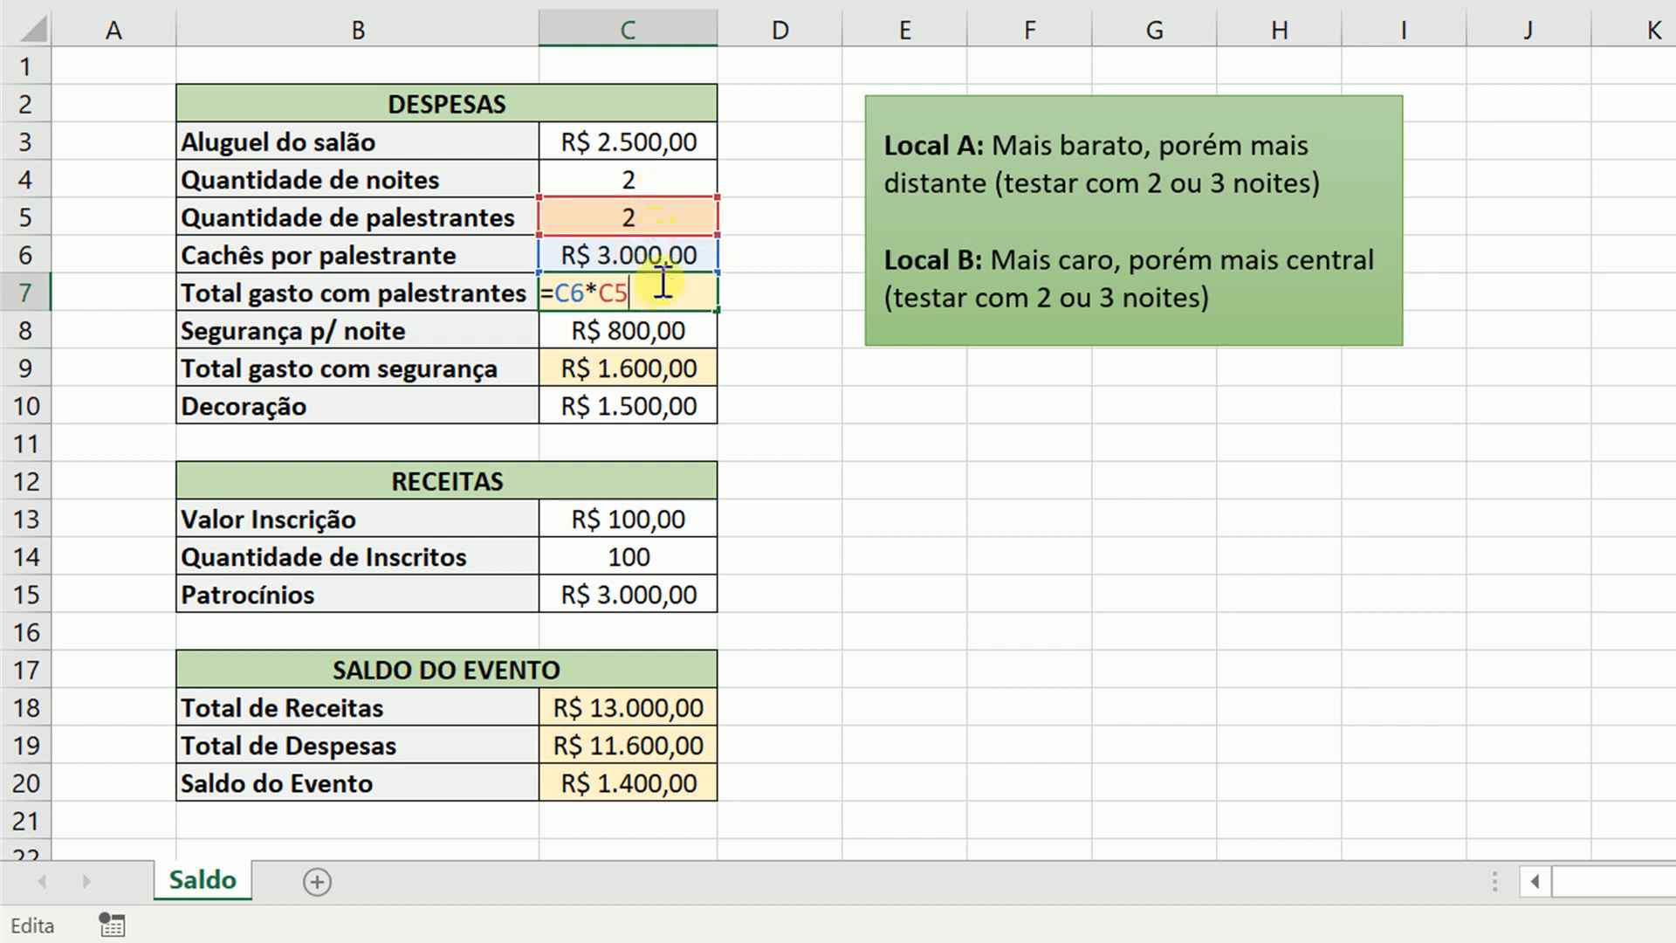
{"action": "key", "text": "Return"}
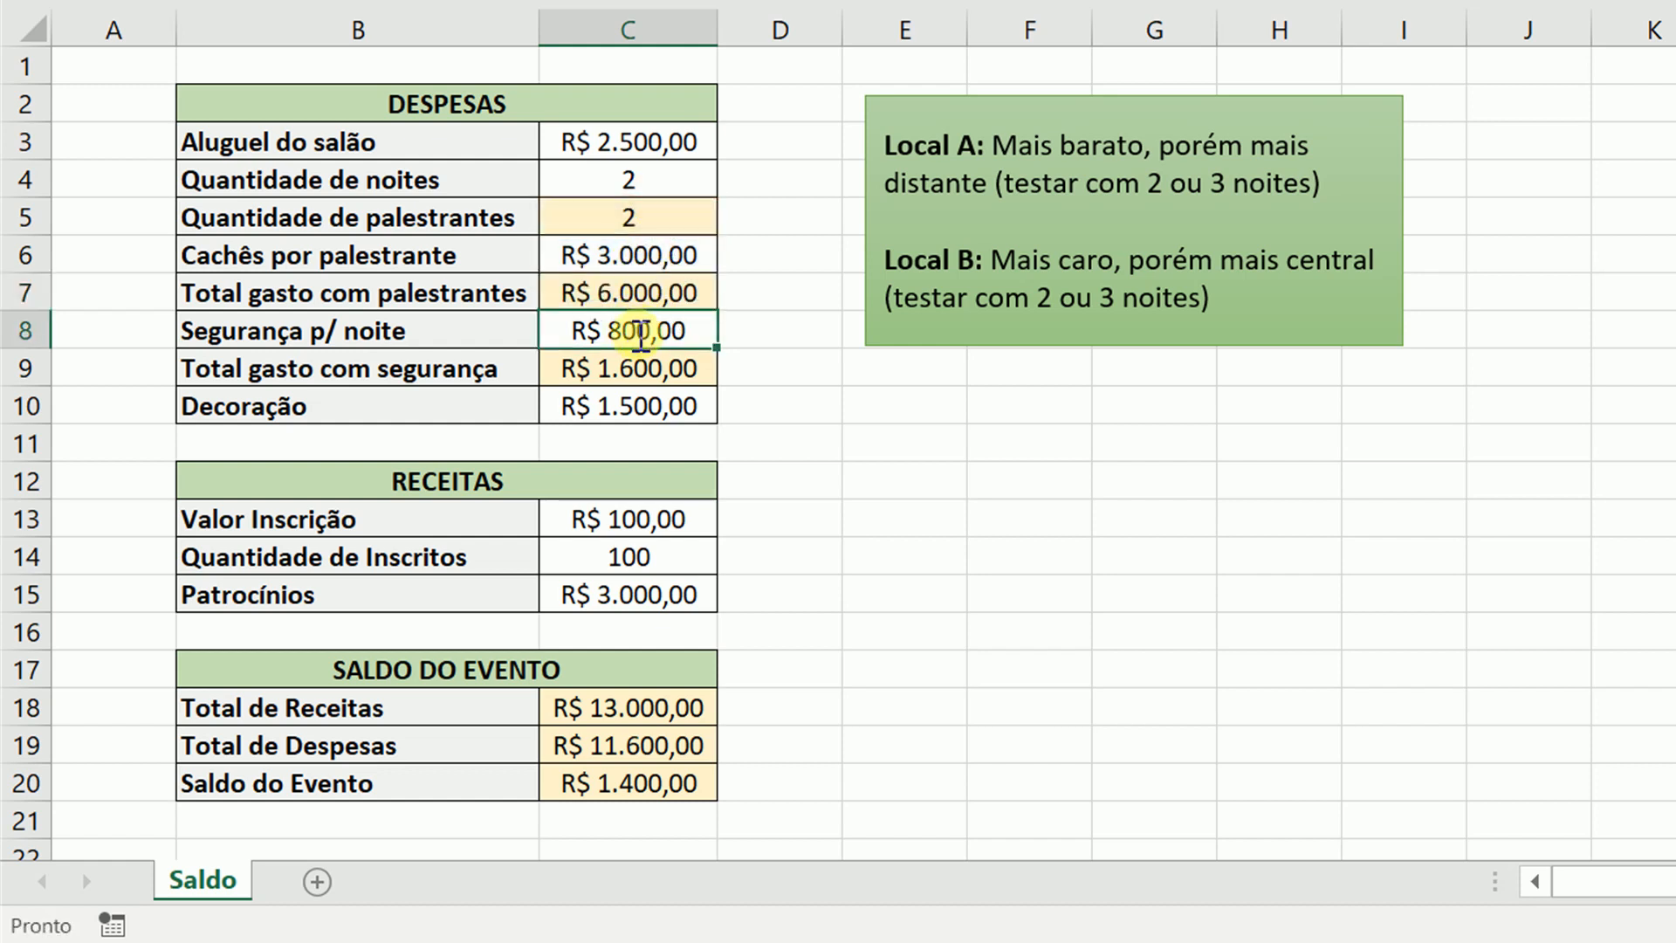
Step: Examine the remaining DESPESAS cells, distinguishing the shaded calculated totals from the manually entered values
{"action": "left_click", "coordinate": [653, 371]}
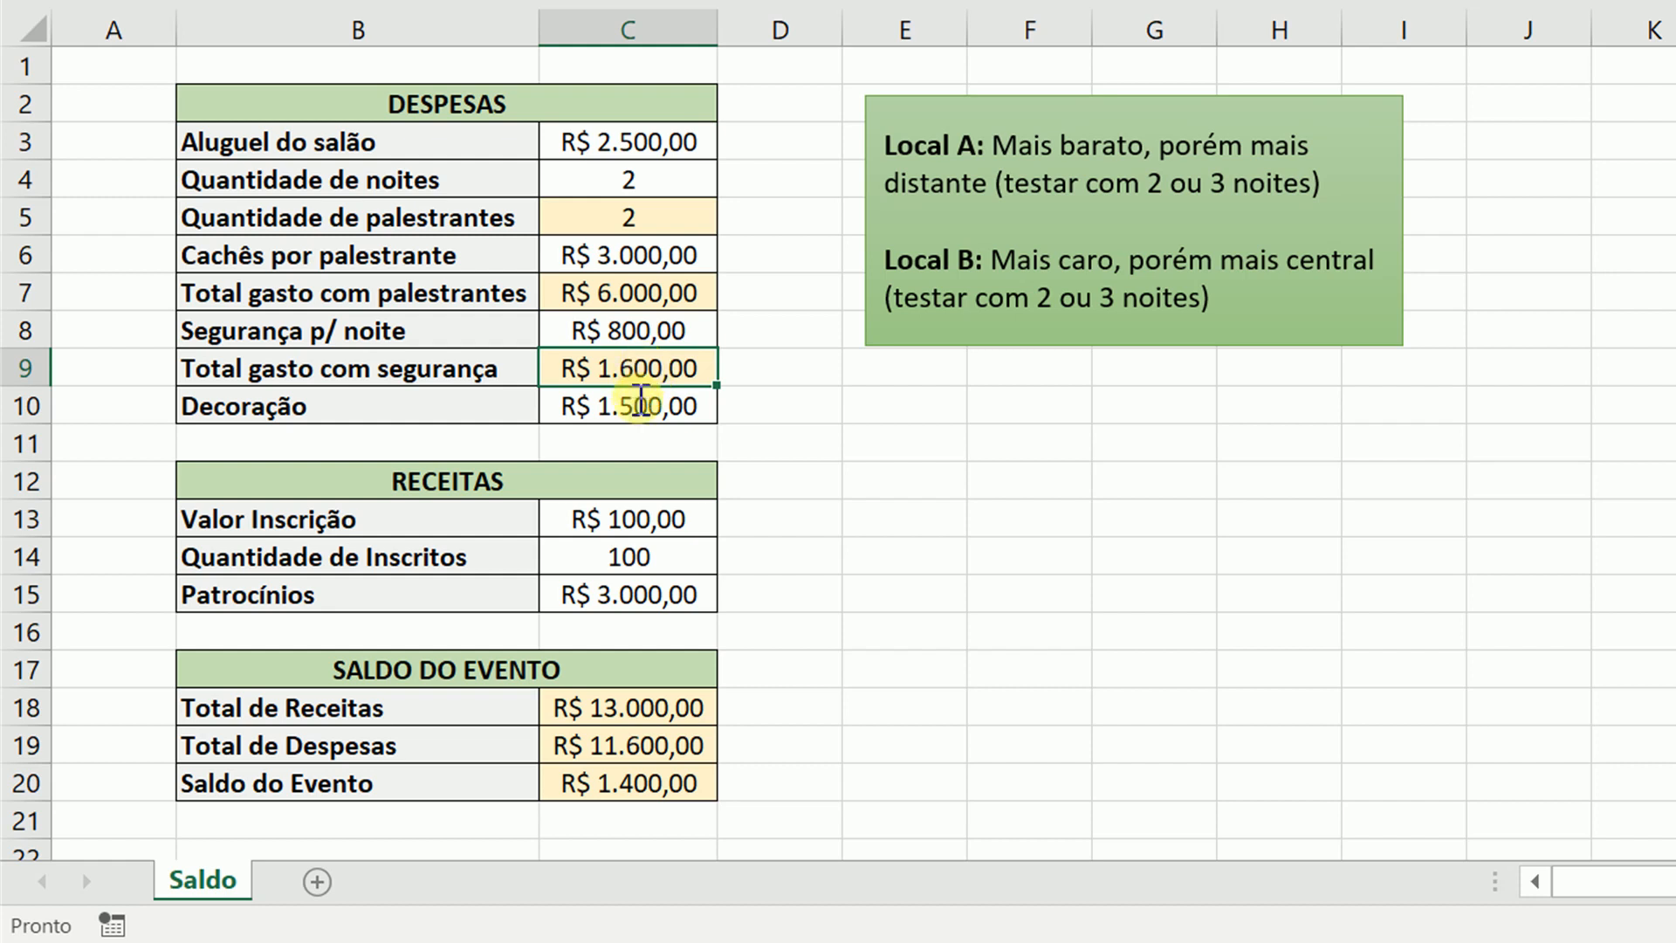
{"action": "left_click", "coordinate": [641, 403]}
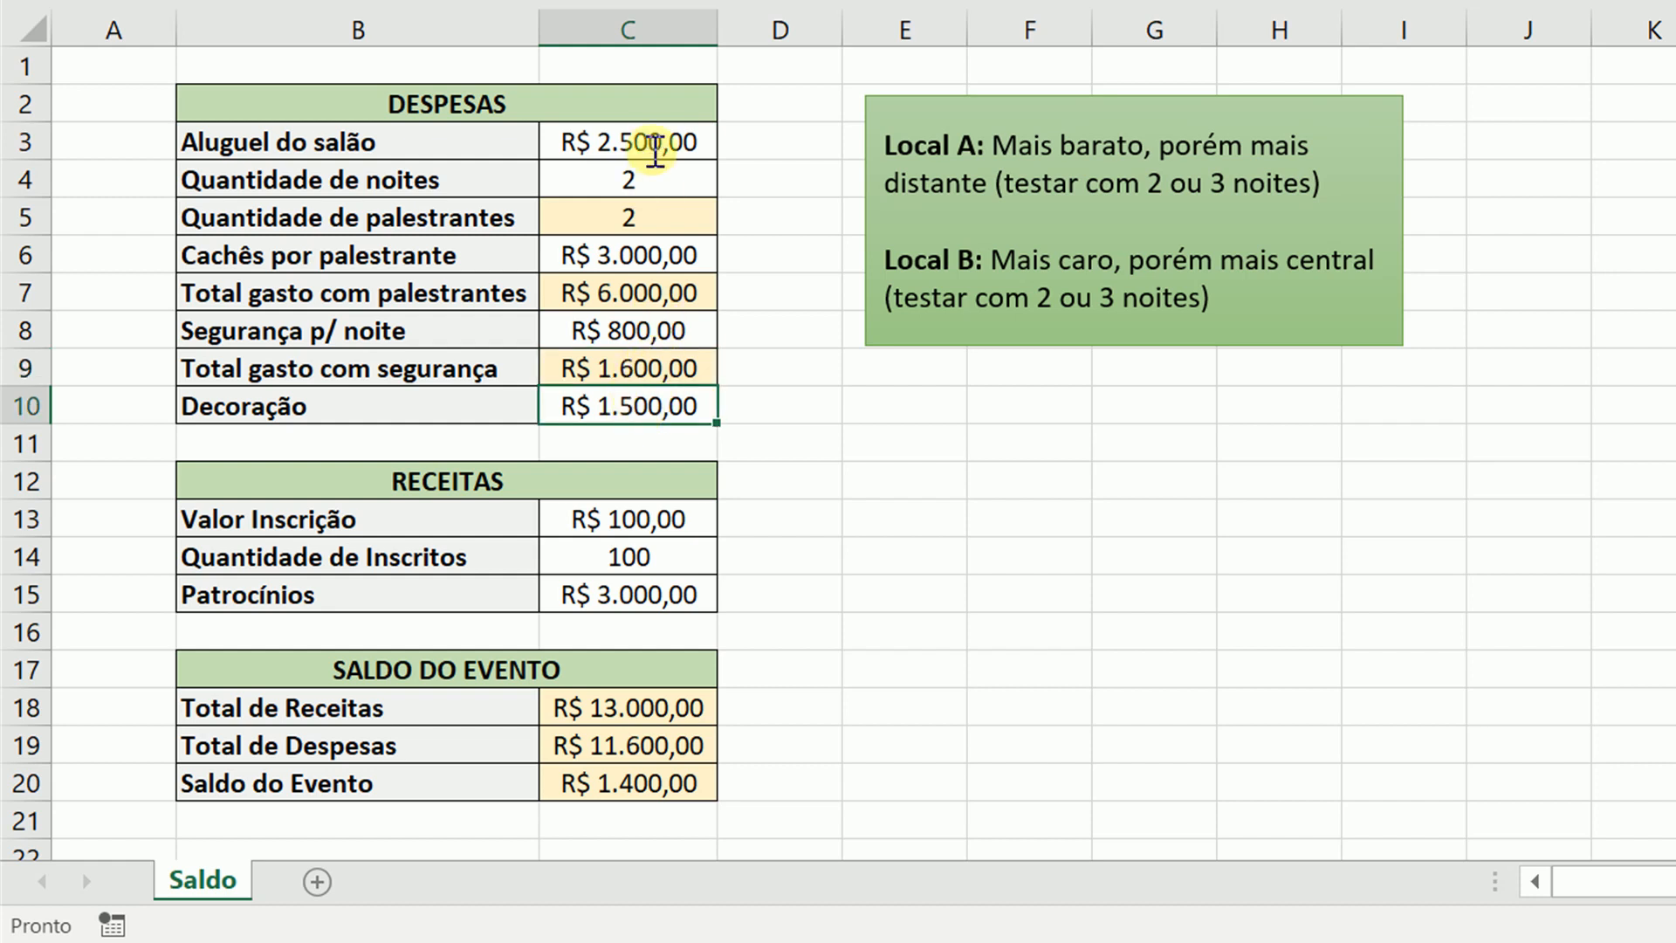
{"action": "left_click", "coordinate": [625, 370]}
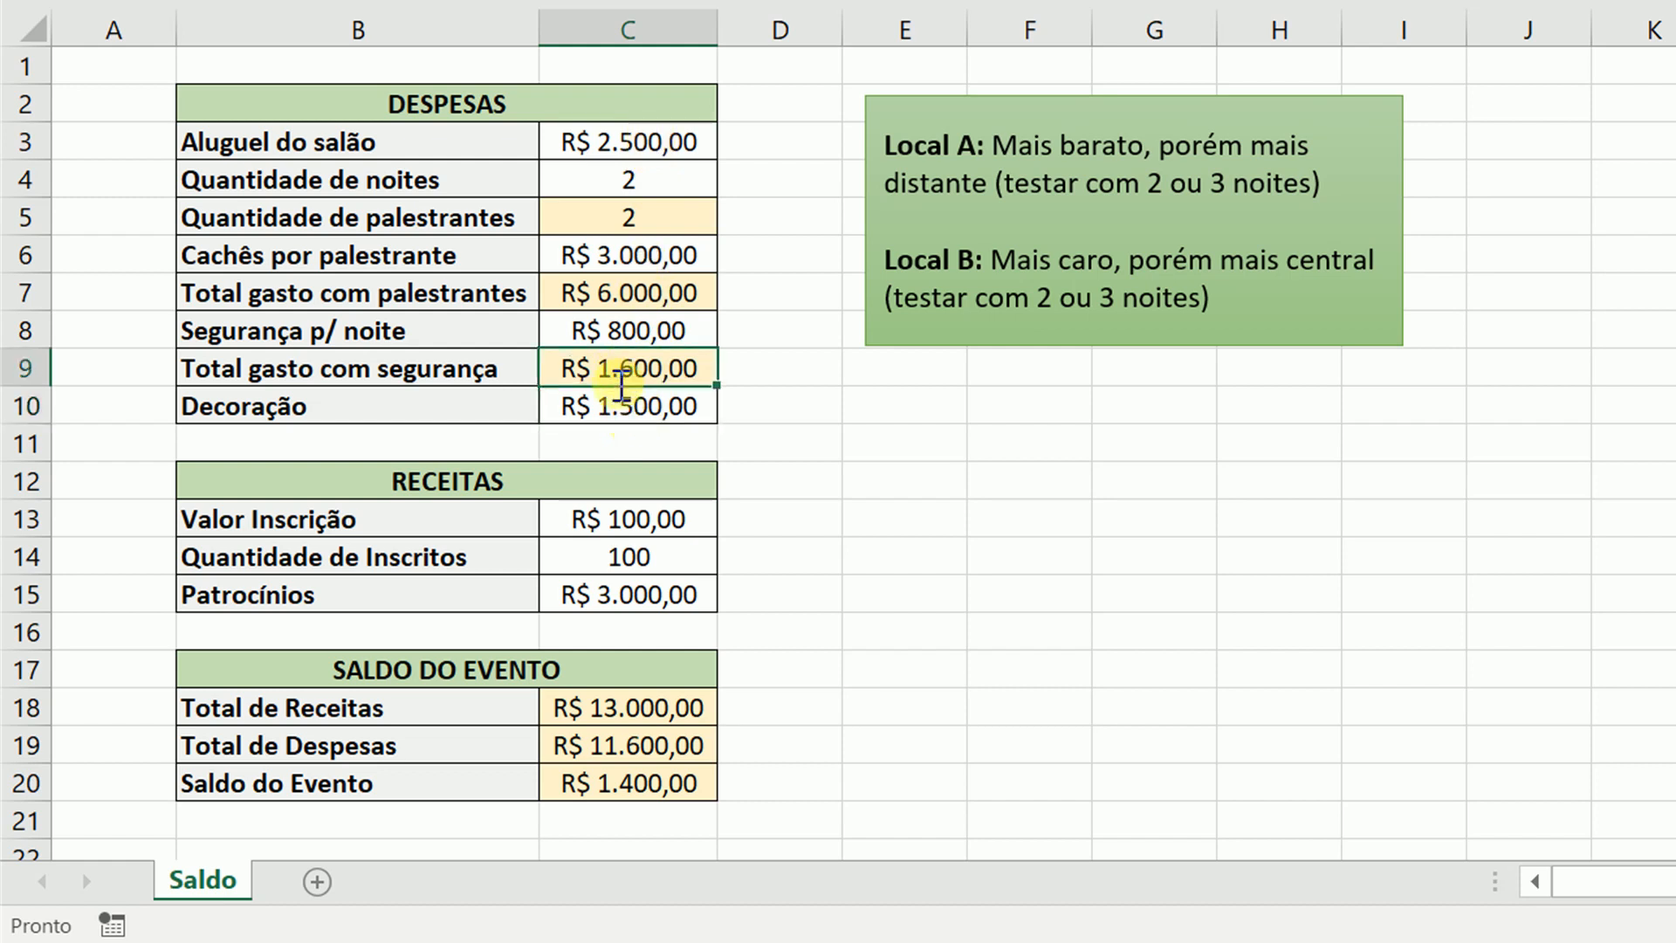
{"action": "left_click", "coordinate": [622, 411]}
{"action": "left_click", "coordinate": [635, 332]}
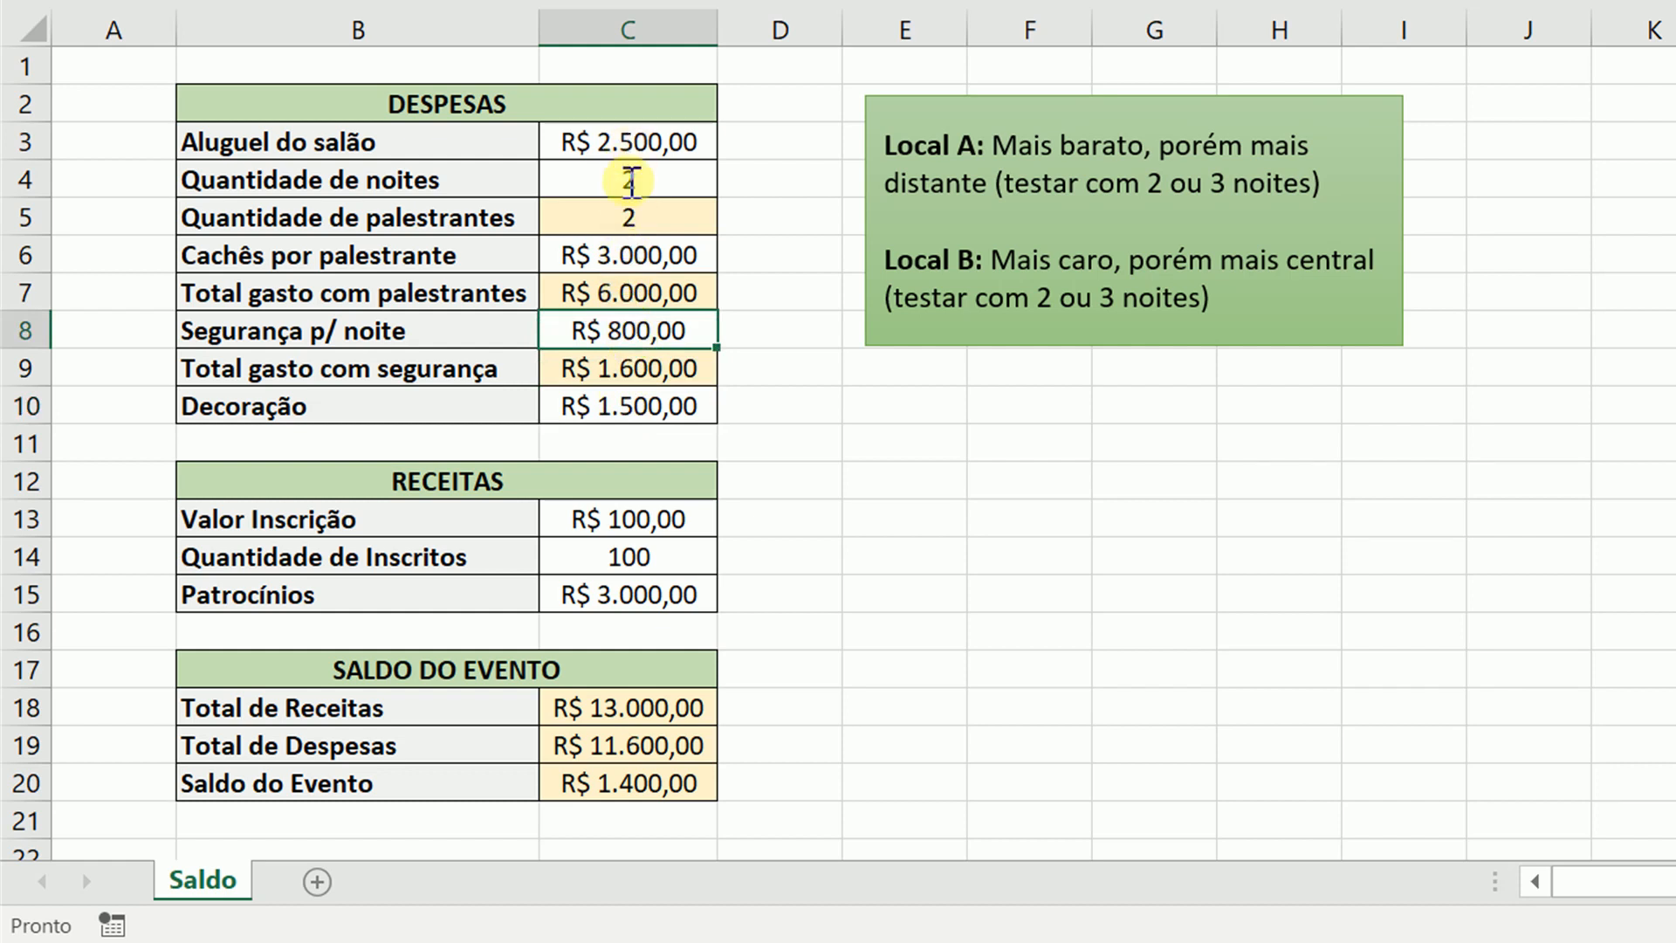
{"action": "left_click", "coordinate": [625, 216]}
{"action": "left_click", "coordinate": [628, 294]}
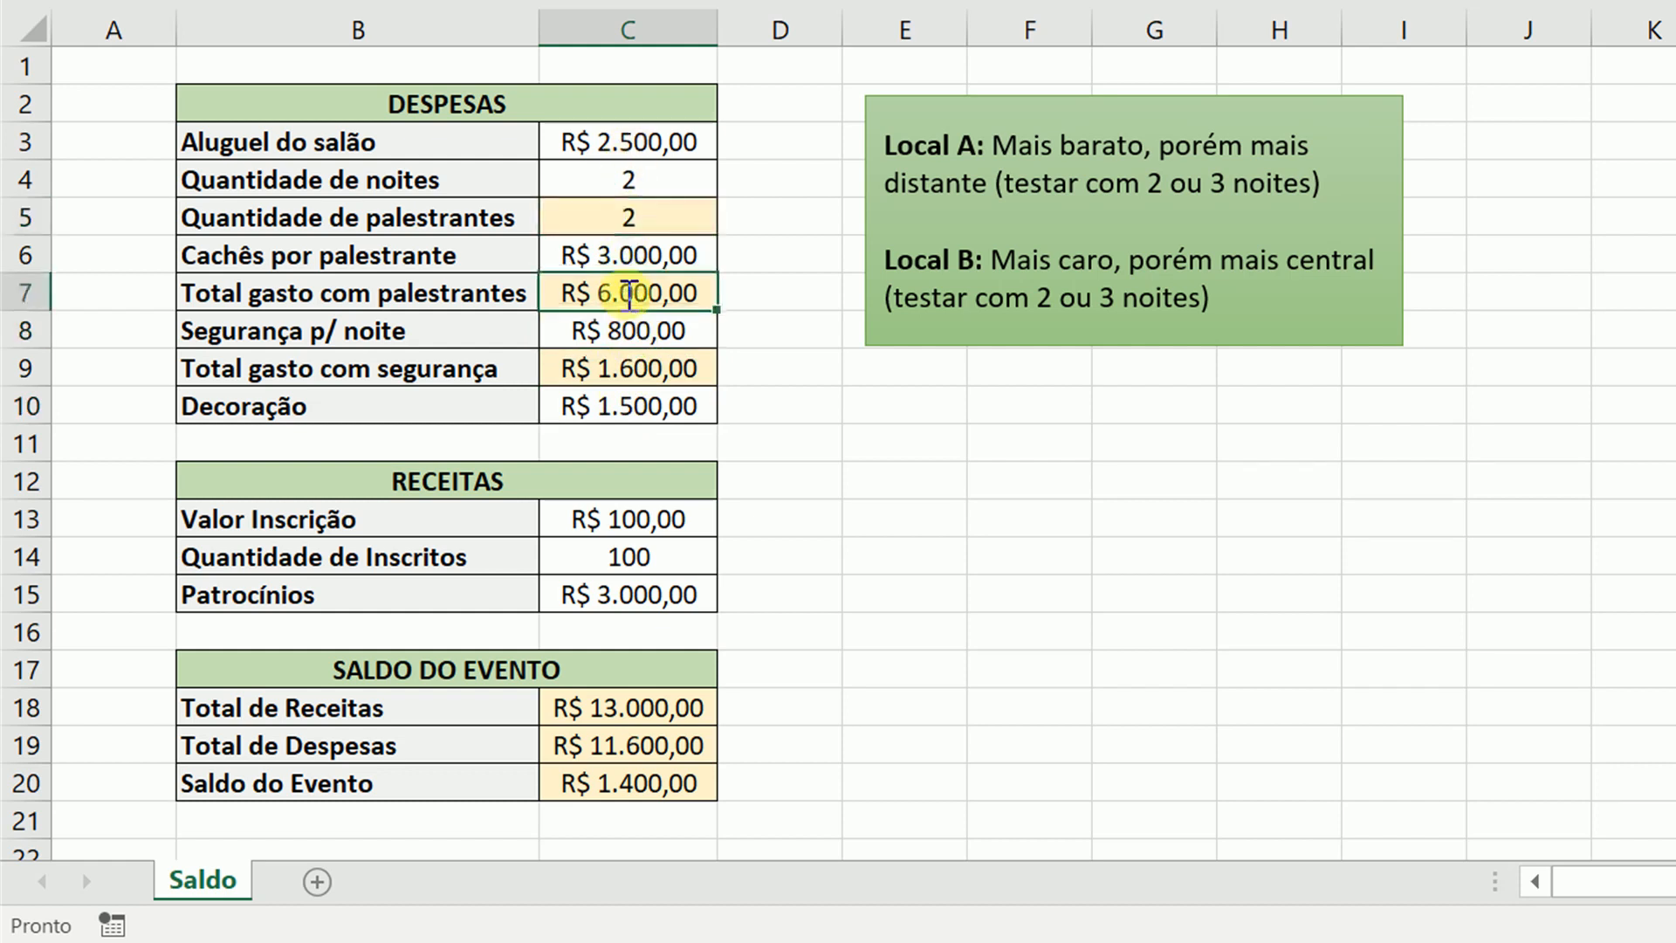
{"action": "left_click", "coordinate": [632, 358]}
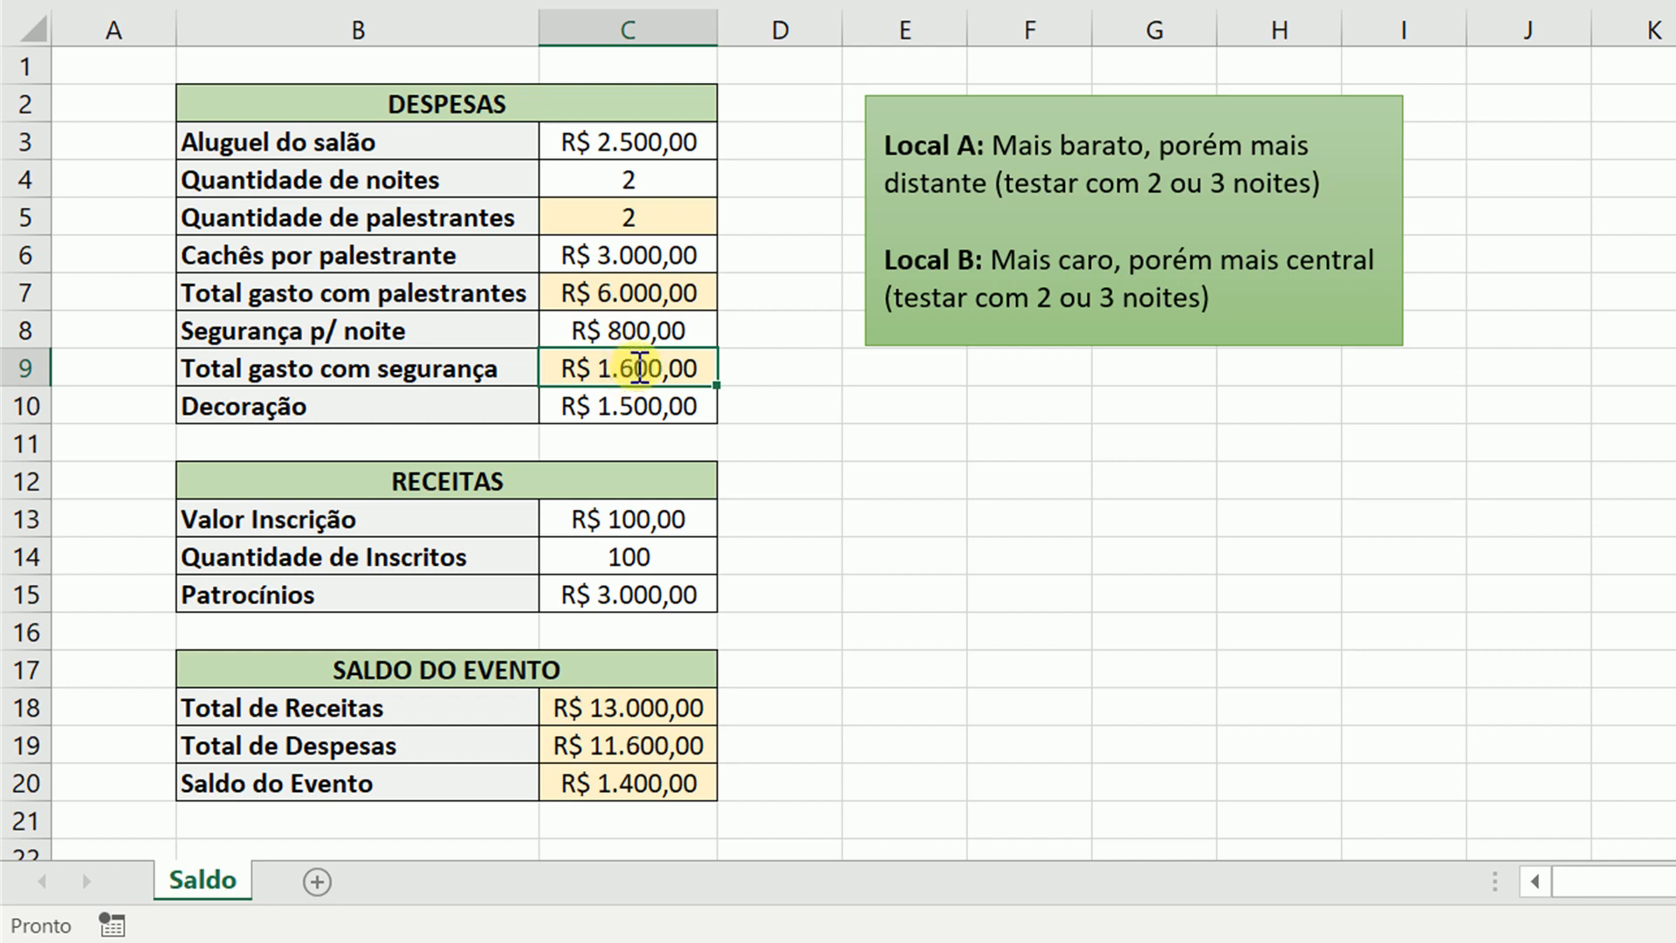
{"action": "left_click", "coordinate": [636, 331]}
{"action": "left_click", "coordinate": [634, 150]}
{"action": "left_click", "coordinate": [633, 181]}
{"action": "left_click", "coordinate": [626, 218]}
{"action": "left_click", "coordinate": [611, 255]}
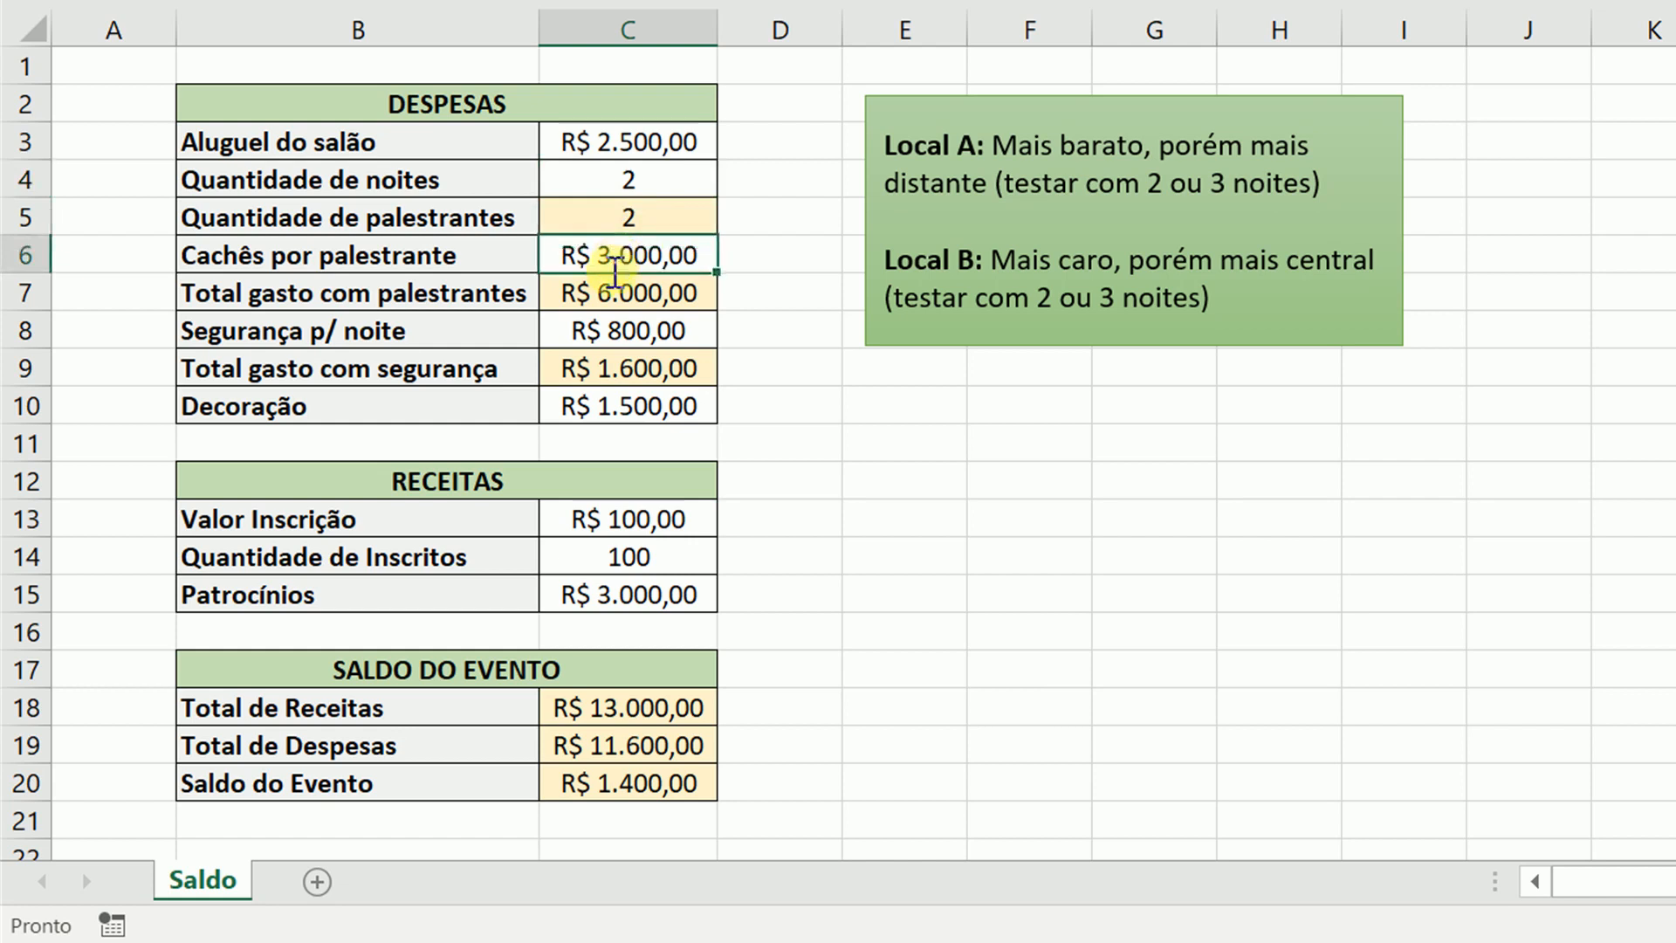
{"action": "left_click", "coordinate": [619, 330]}
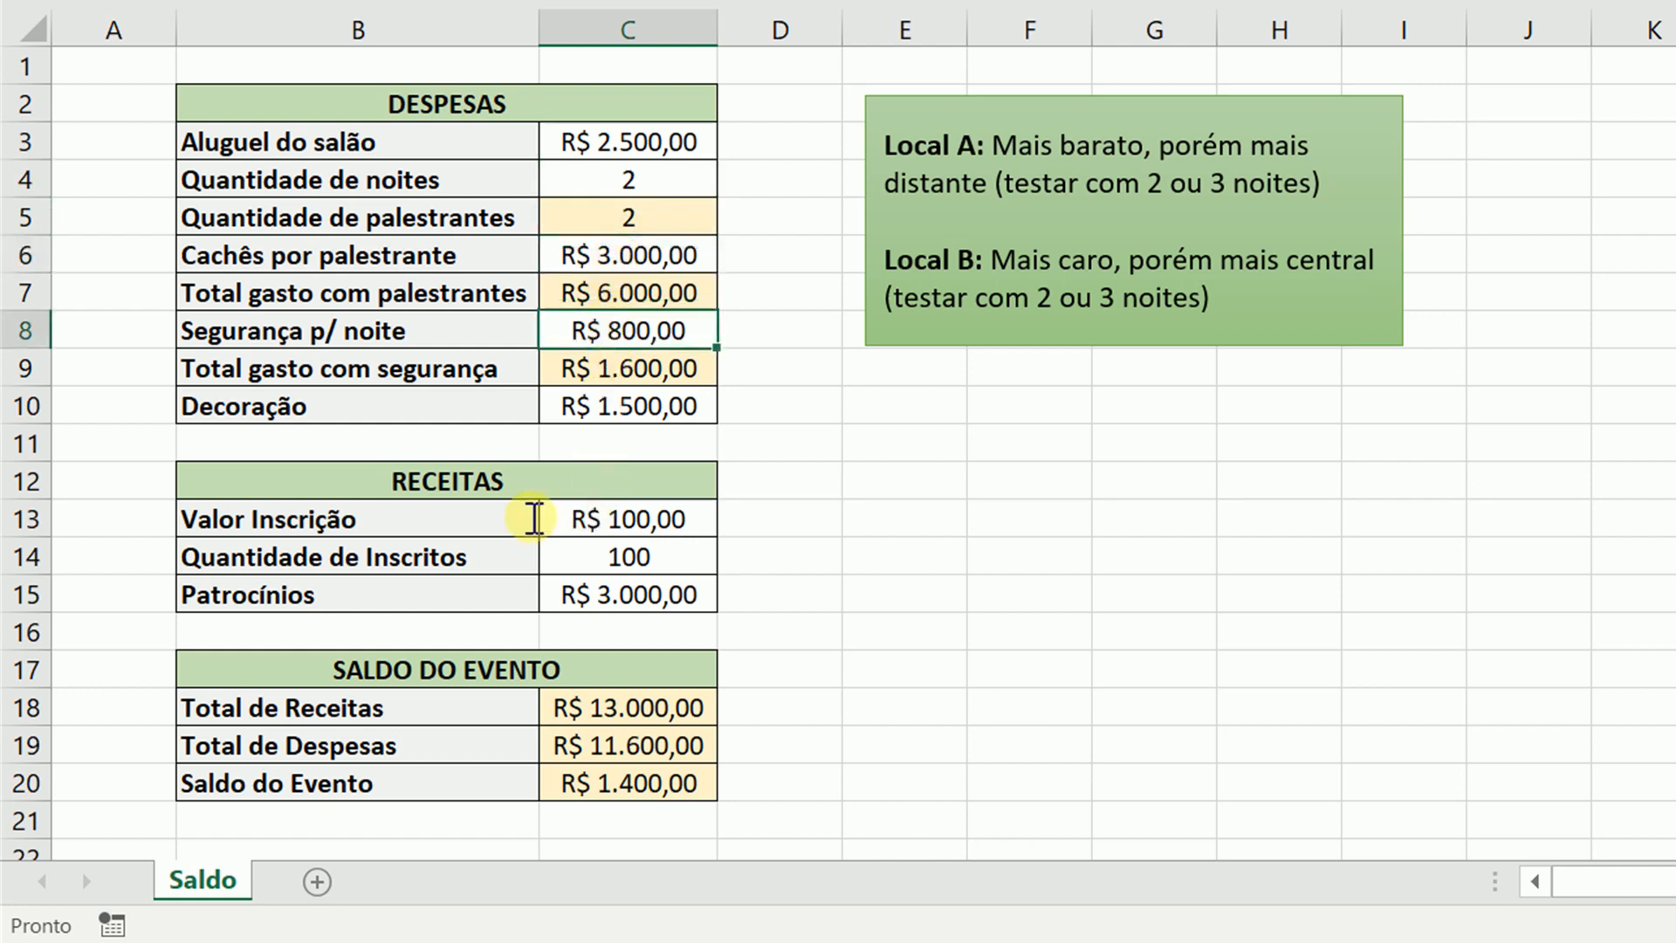
Step: Examine the RECEITAS inputs and the revenue, expense and balance totals under SALDO DO EVENTO
{"action": "left_click_drag", "start_coordinate": [497, 521], "coordinate": [613, 567]}
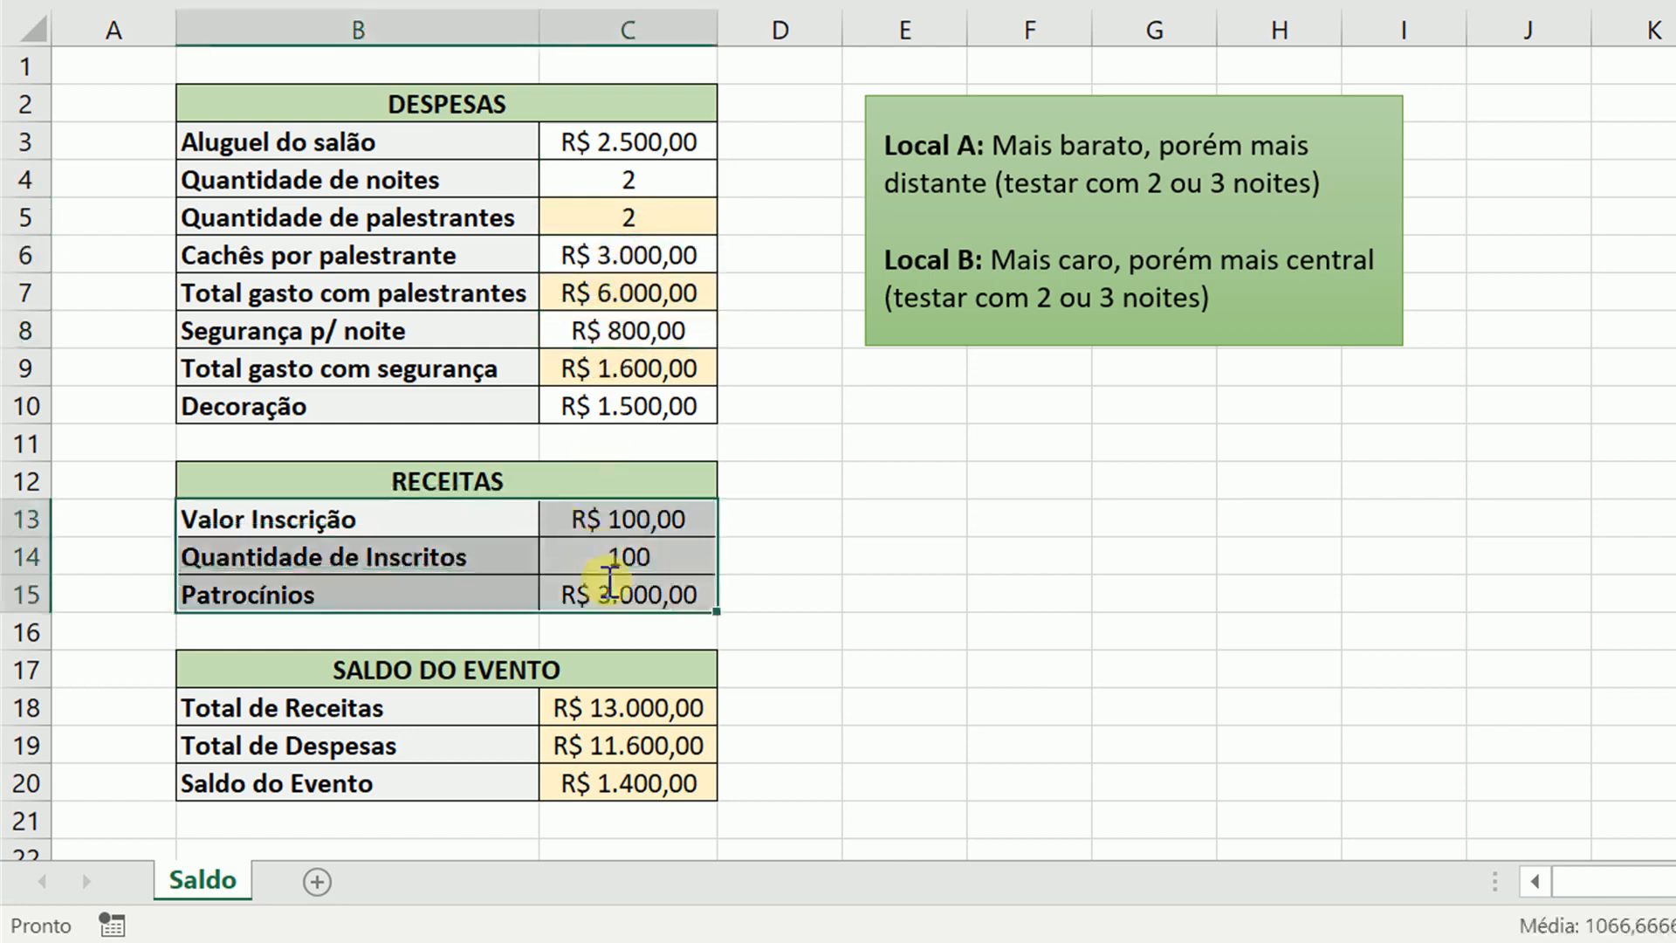
{"action": "left_click", "coordinate": [603, 522]}
{"action": "left_click", "coordinate": [600, 559]}
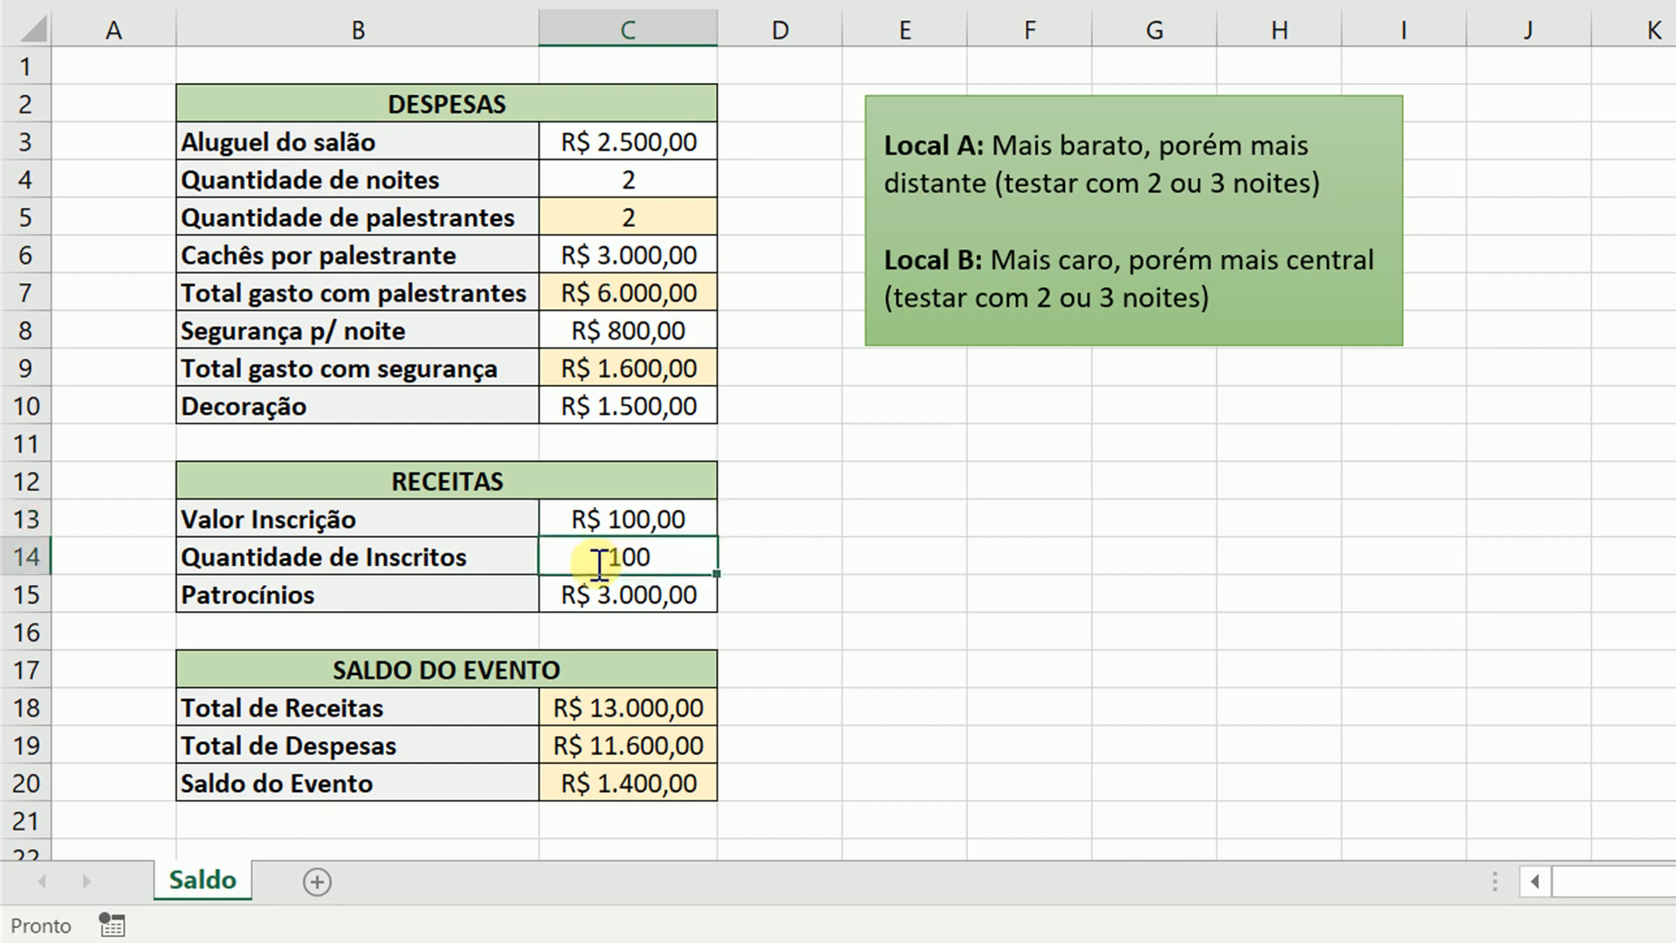
{"action": "left_click", "coordinate": [594, 594]}
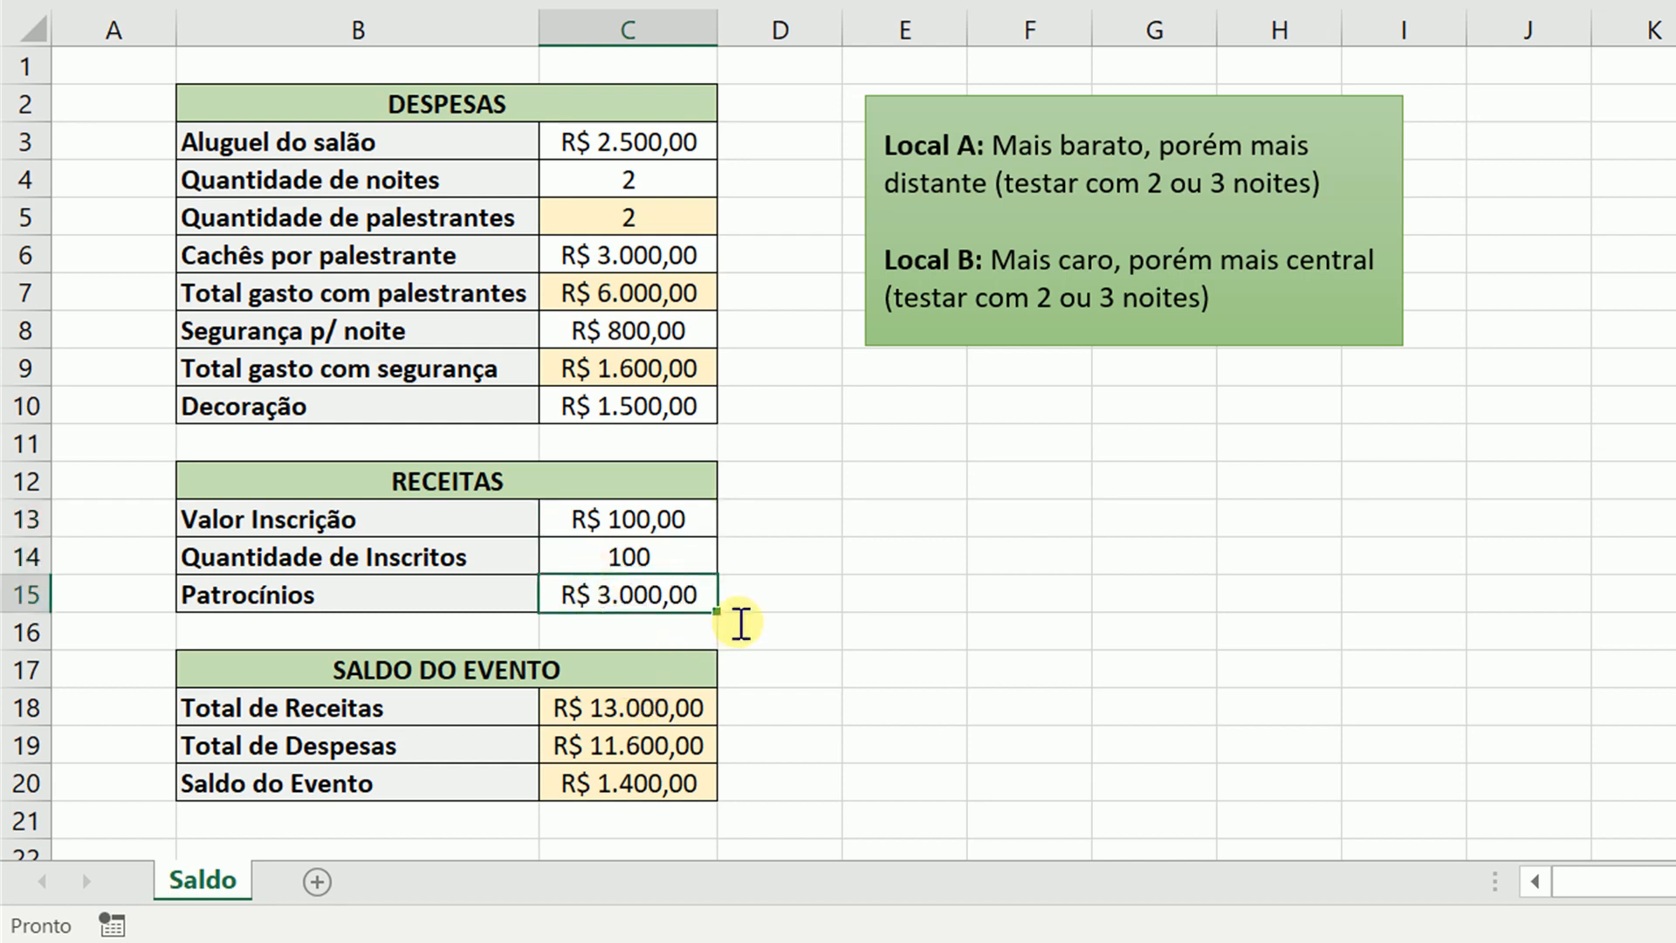
{"action": "left_click", "coordinate": [759, 700]}
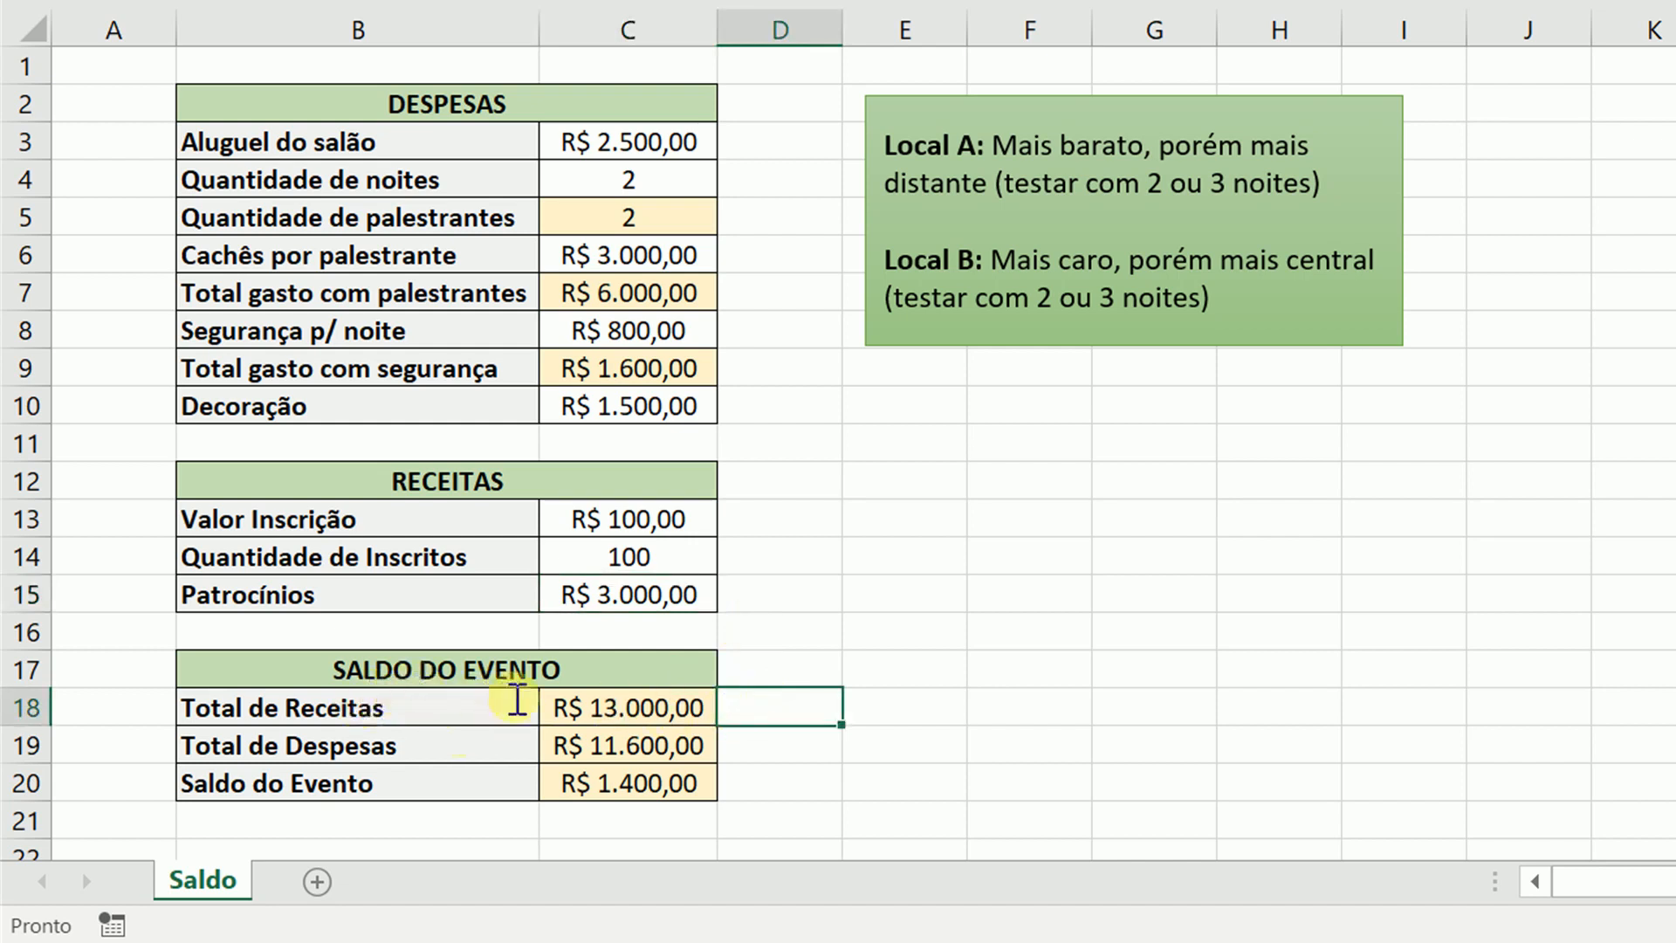
{"action": "left_click", "coordinate": [622, 720]}
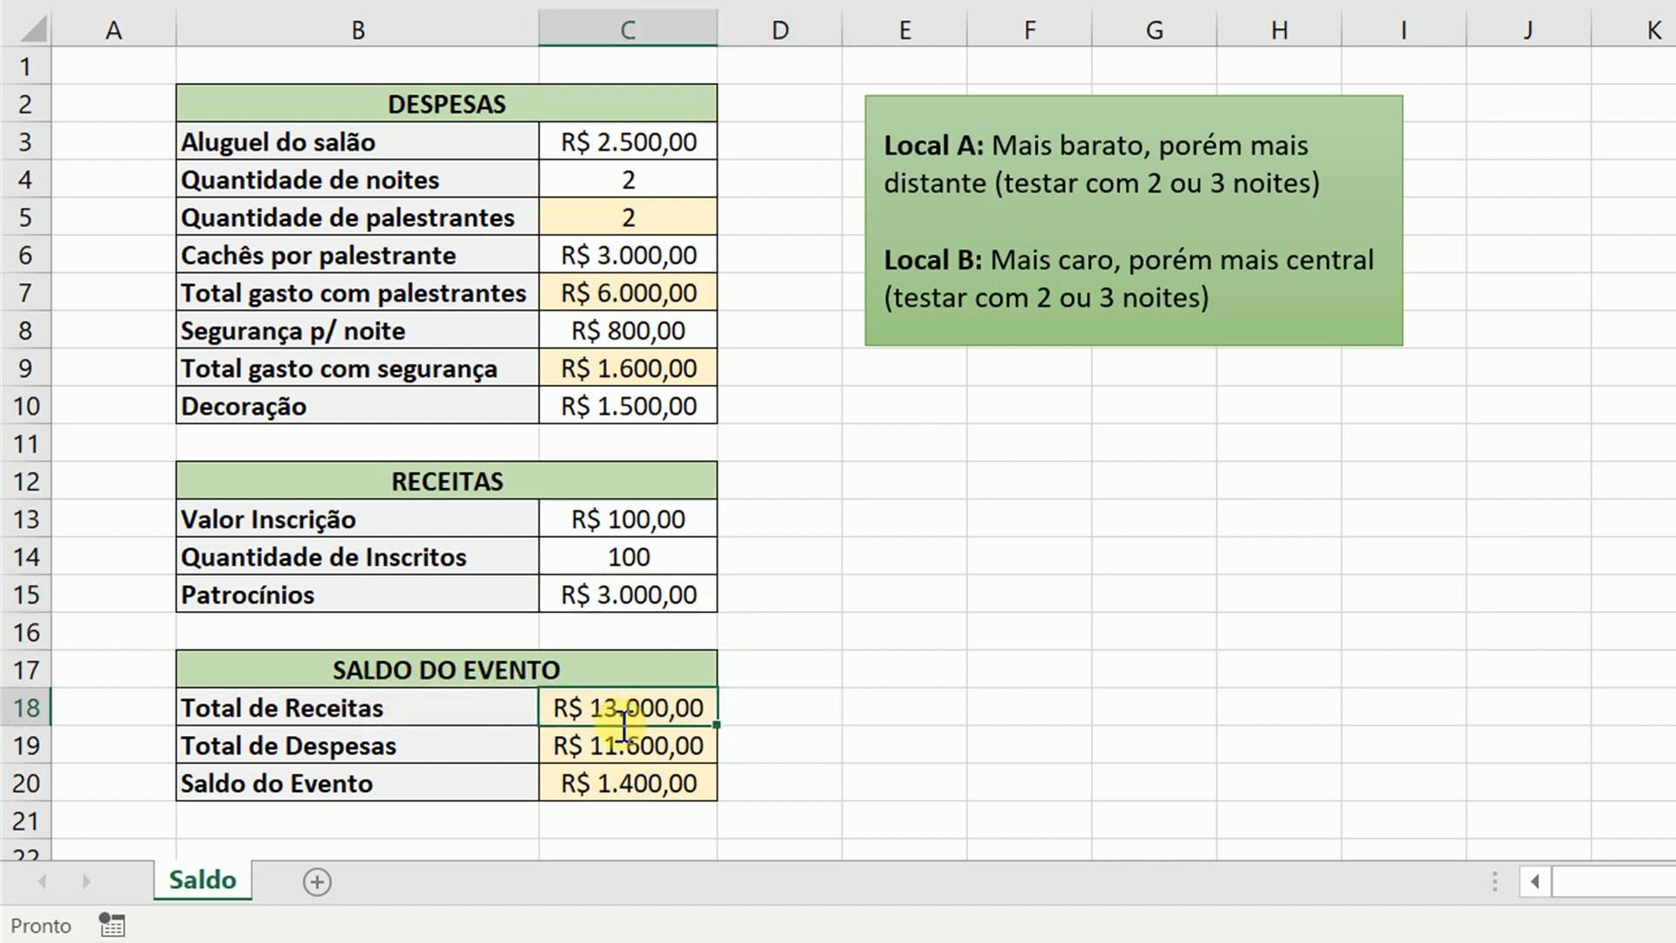
{"action": "left_click", "coordinate": [622, 738]}
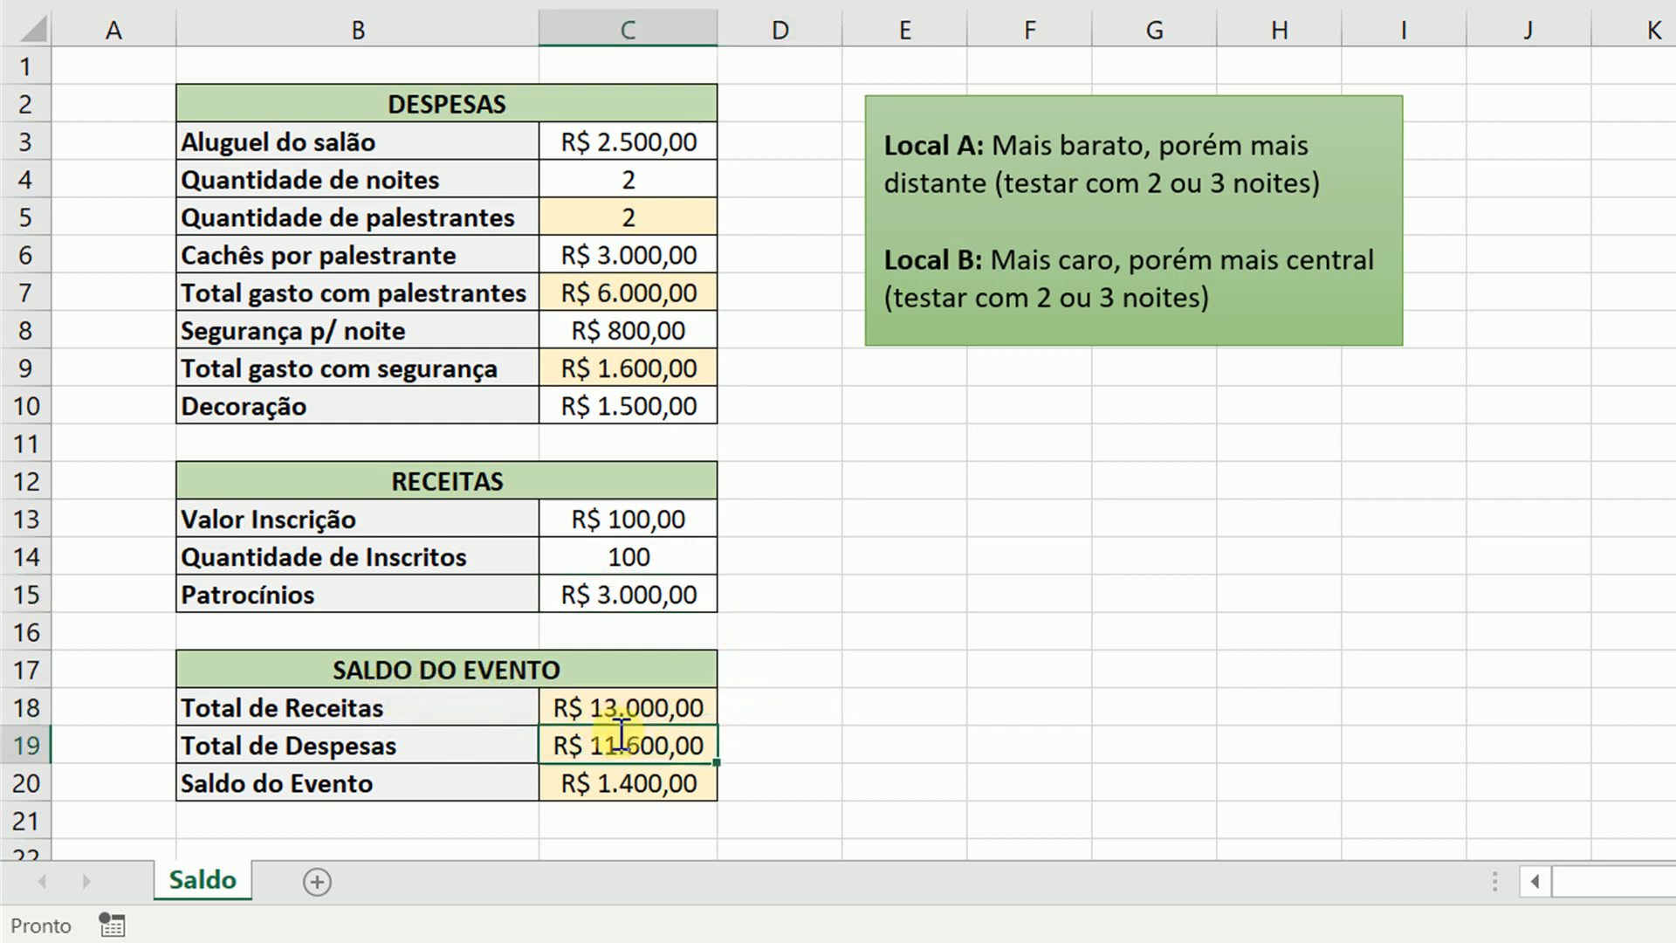
{"action": "left_click", "coordinate": [633, 781]}
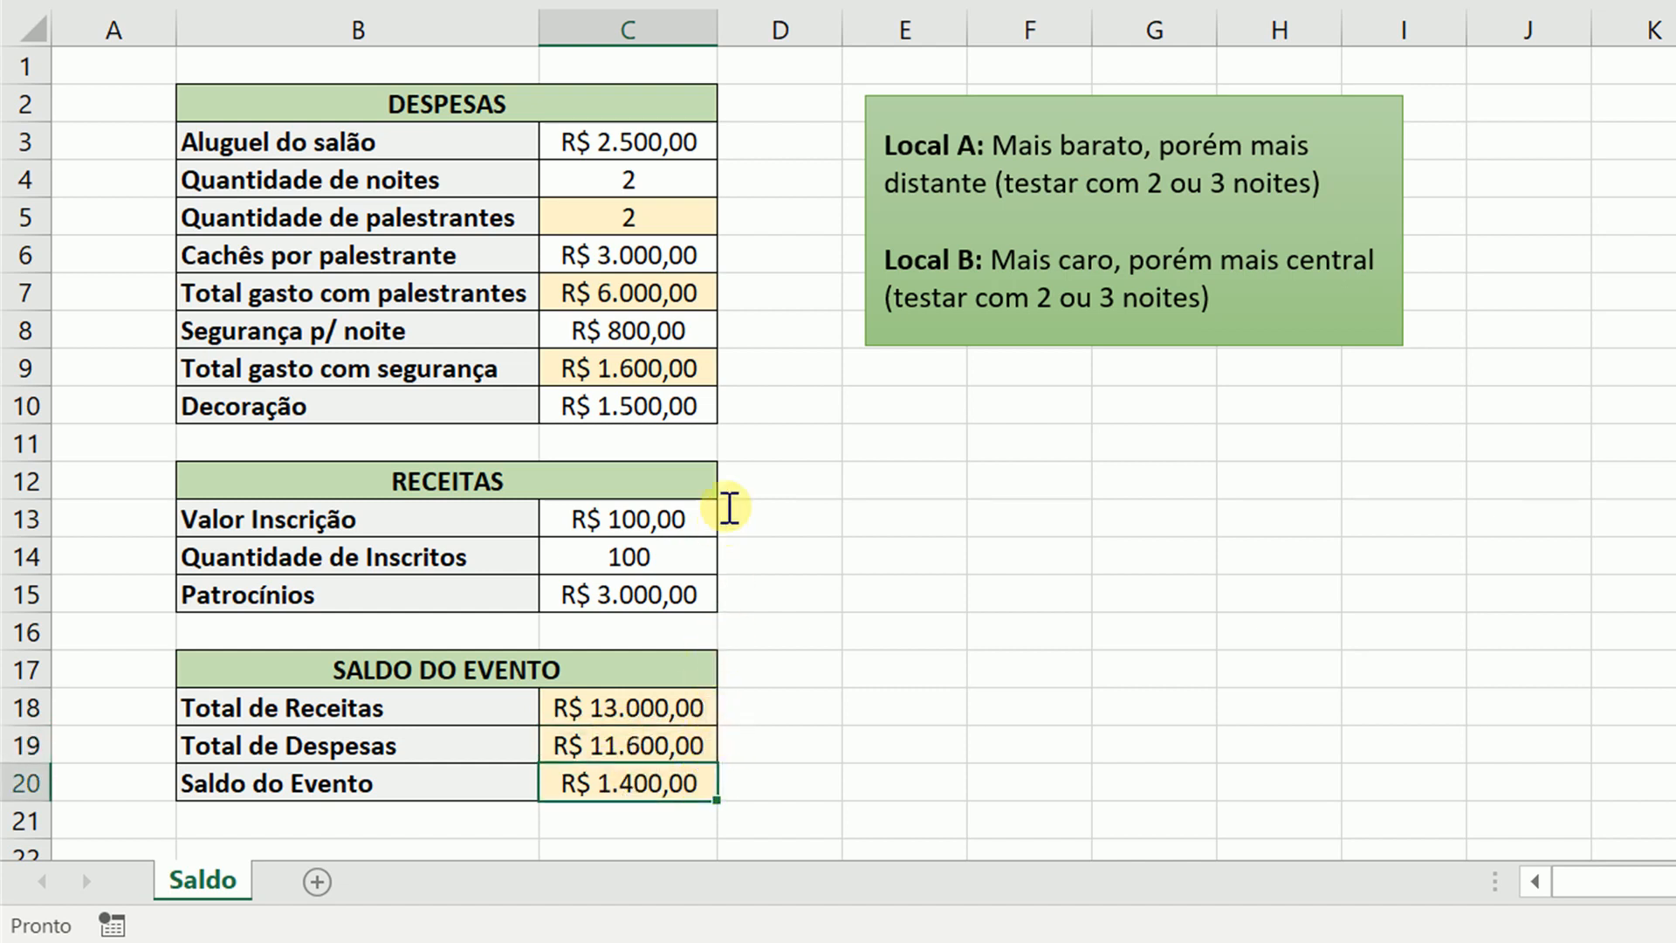
Step: Set Aluguel do salão to 3000 and check its effect on Saldo do Evento
{"action": "left_click", "coordinate": [679, 150]}
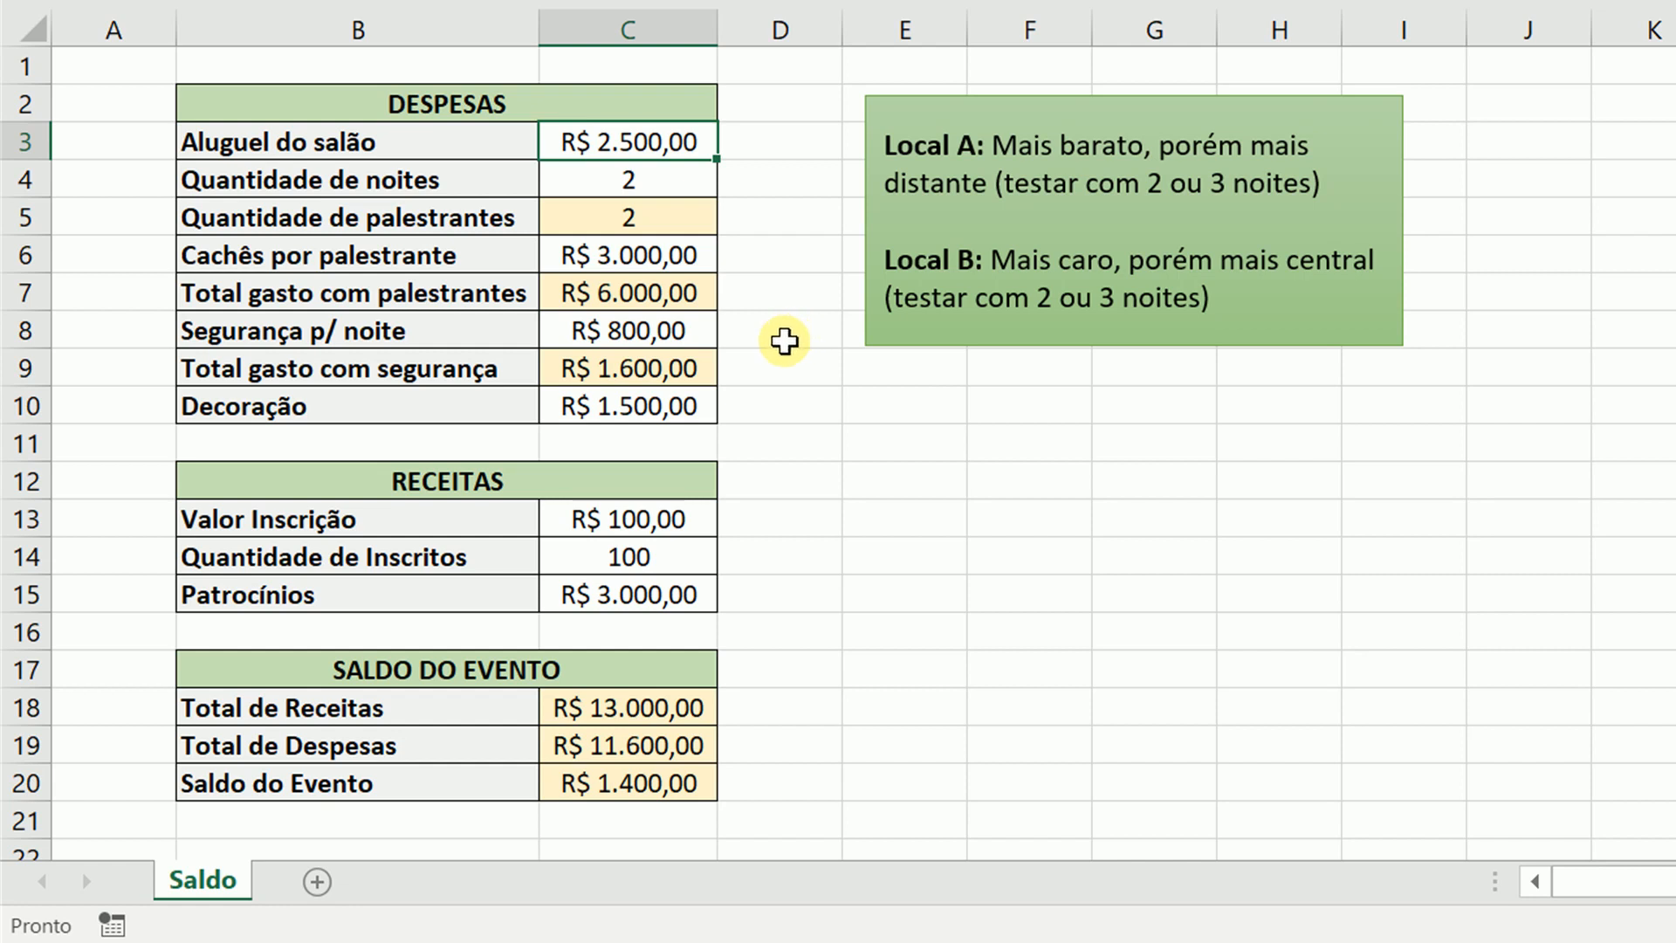
{"action": "type", "text": "3.00"}
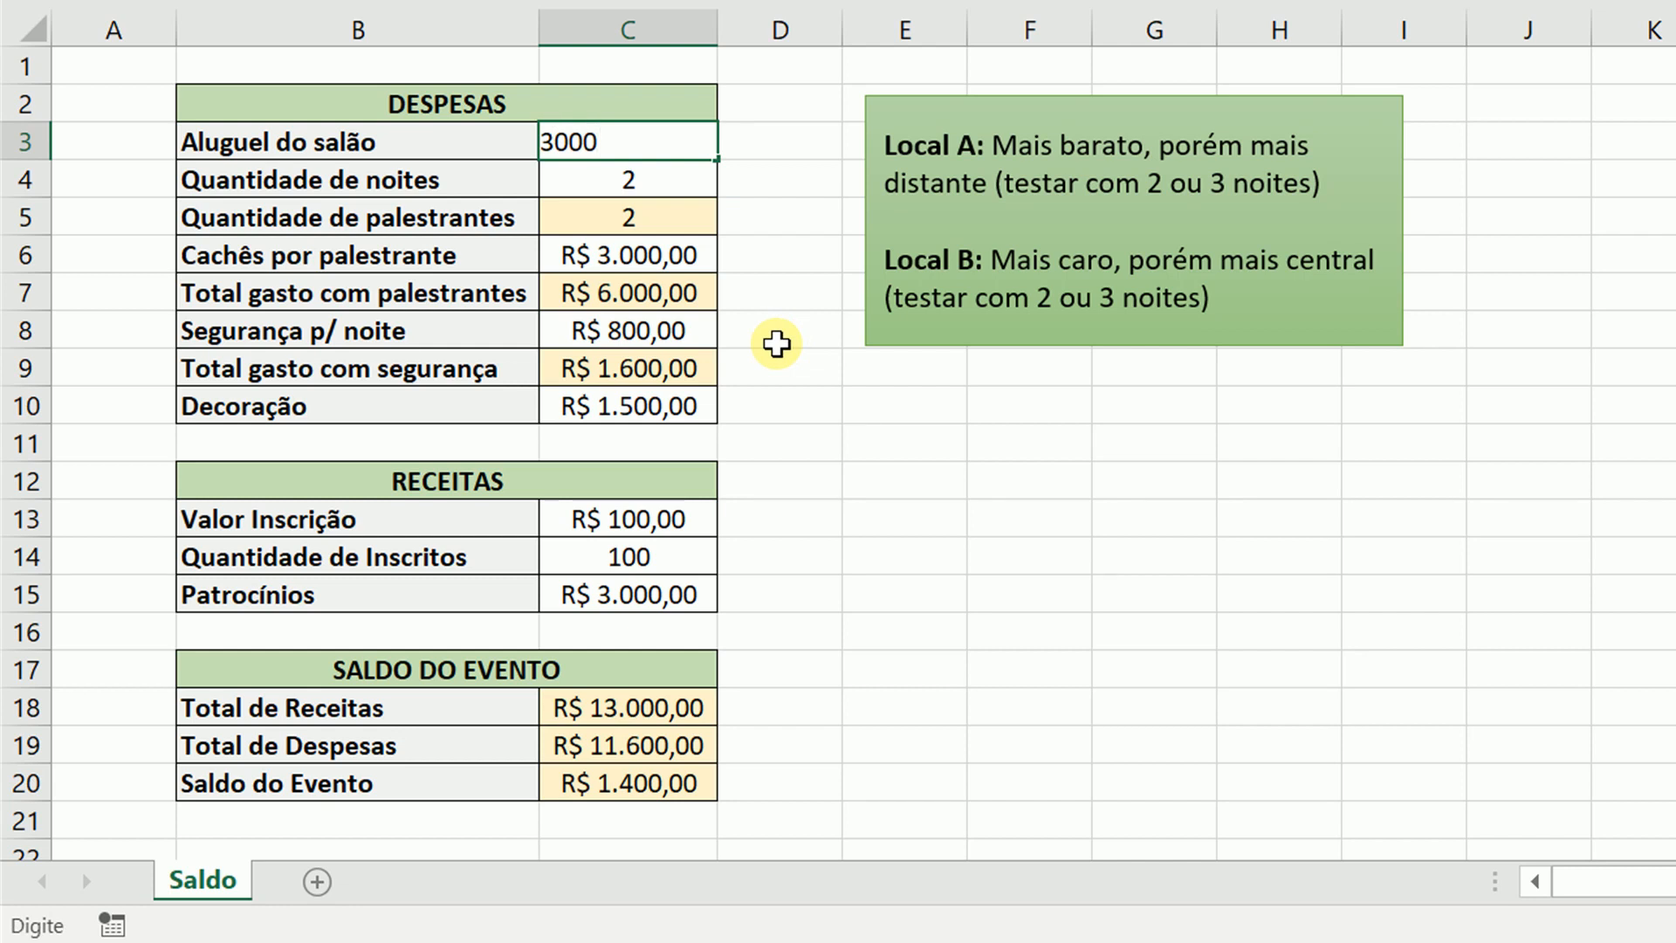
{"action": "type", "text": "0"}
{"action": "key", "text": "Return"}
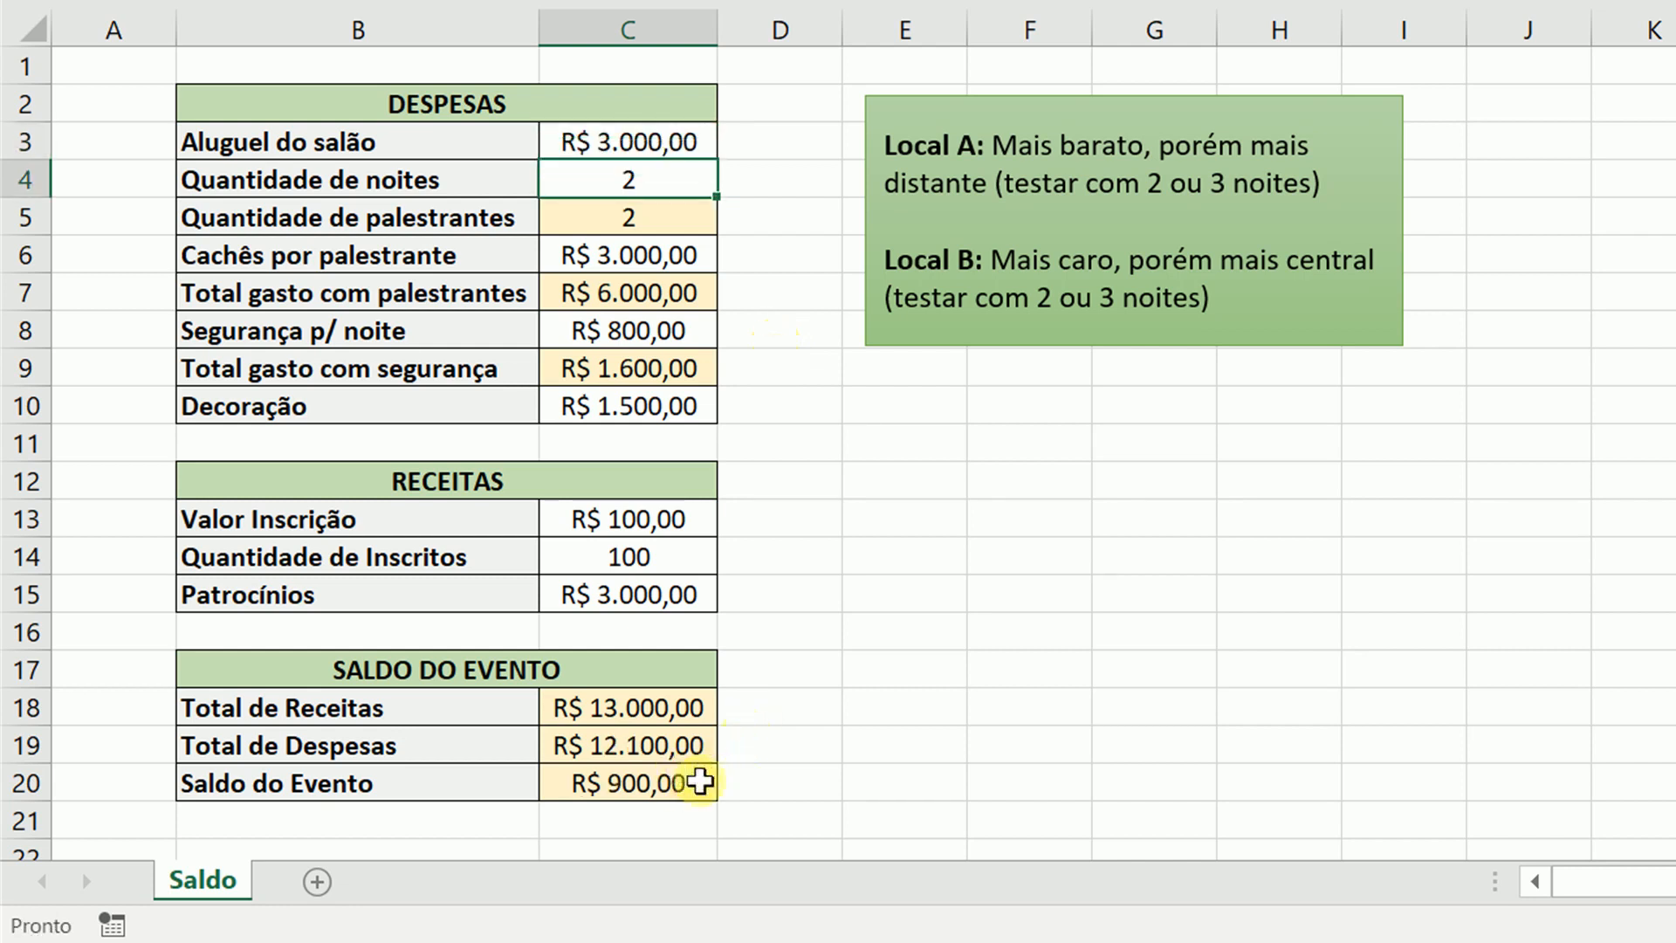
{"action": "left_click", "coordinate": [701, 782]}
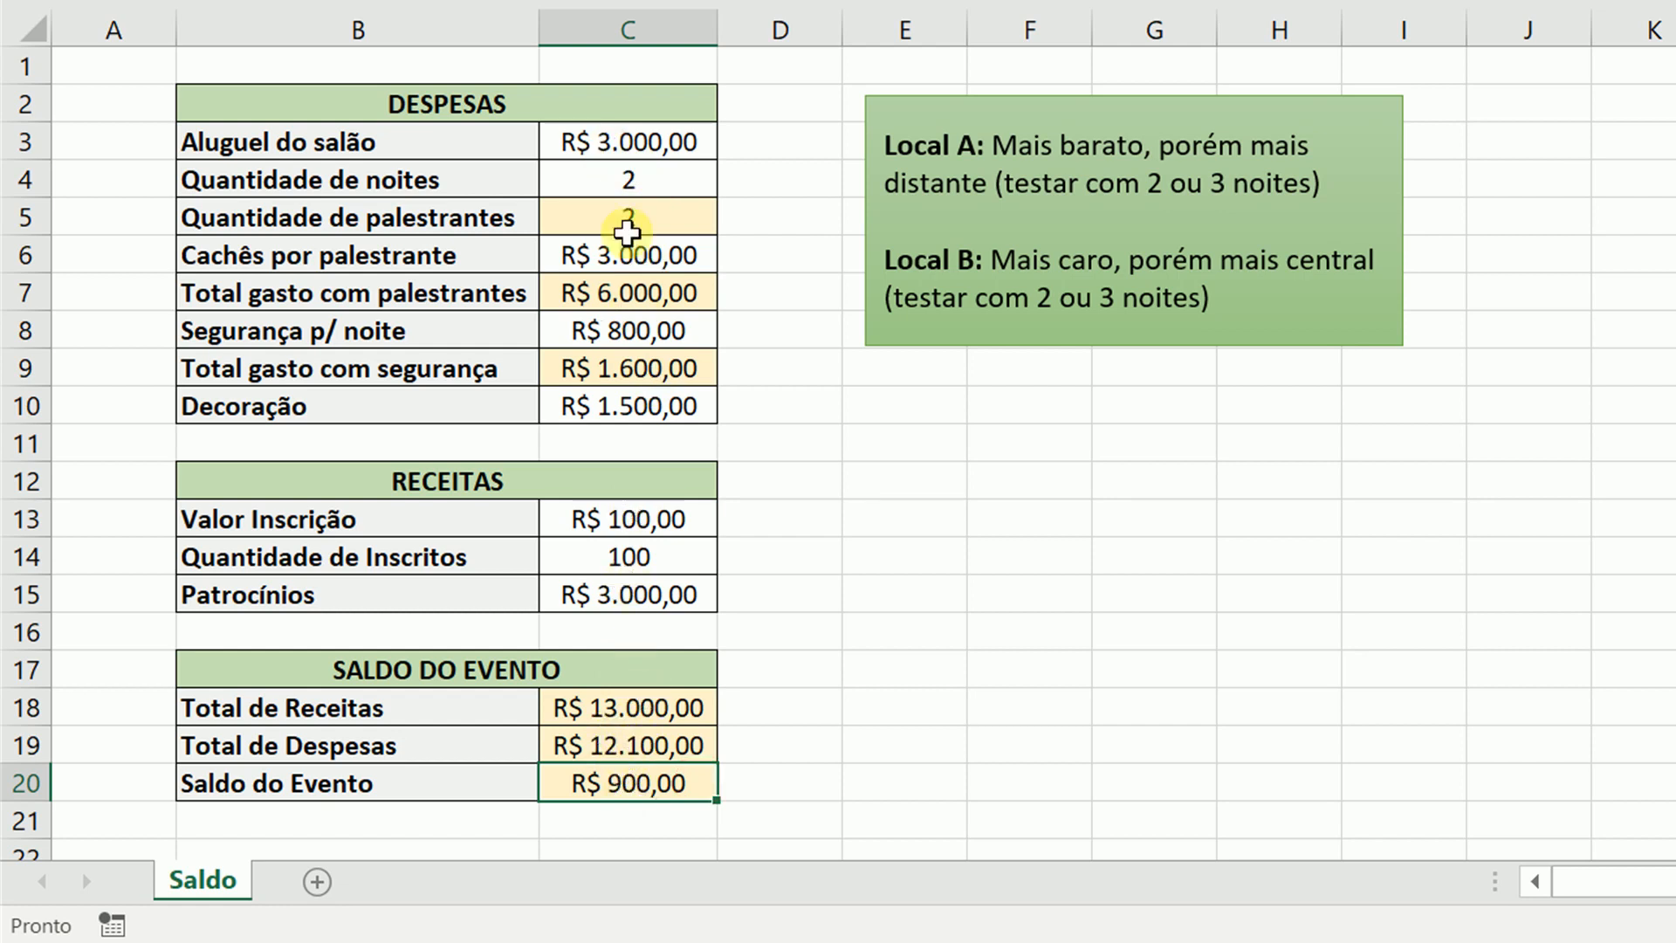
Step: Try 3 for Quantidade de noites, and undo both the nights and the hall rental changes
{"action": "left_click", "coordinate": [617, 173]}
{"action": "type", "text": "3"}
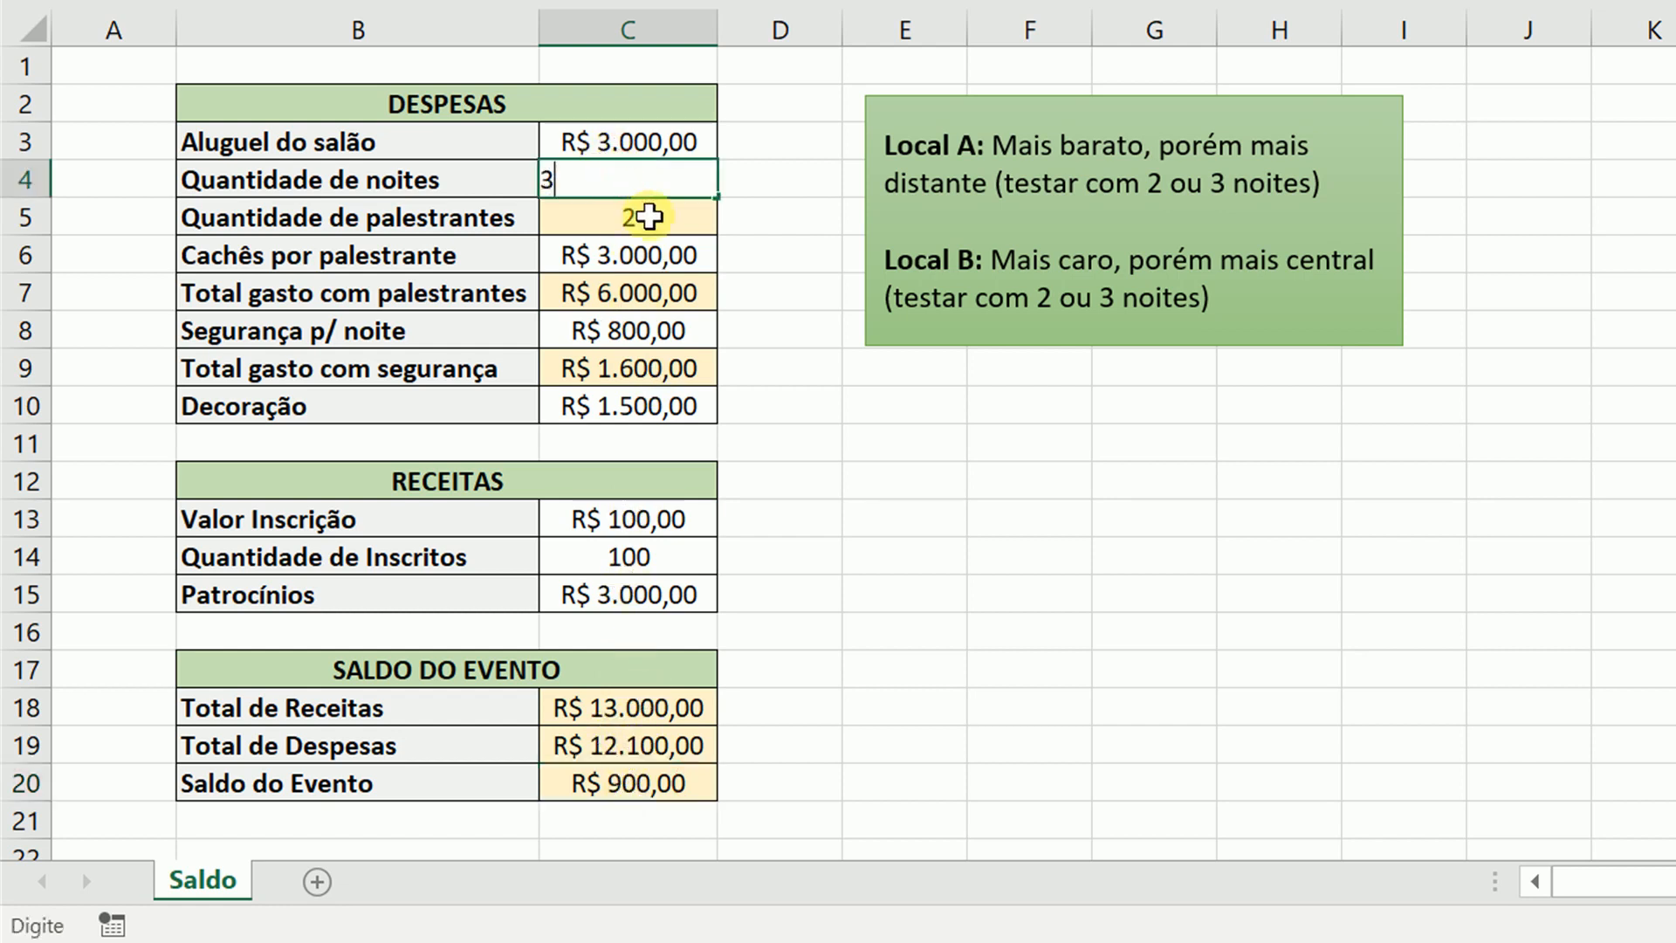
{"action": "left_click", "coordinate": [648, 216]}
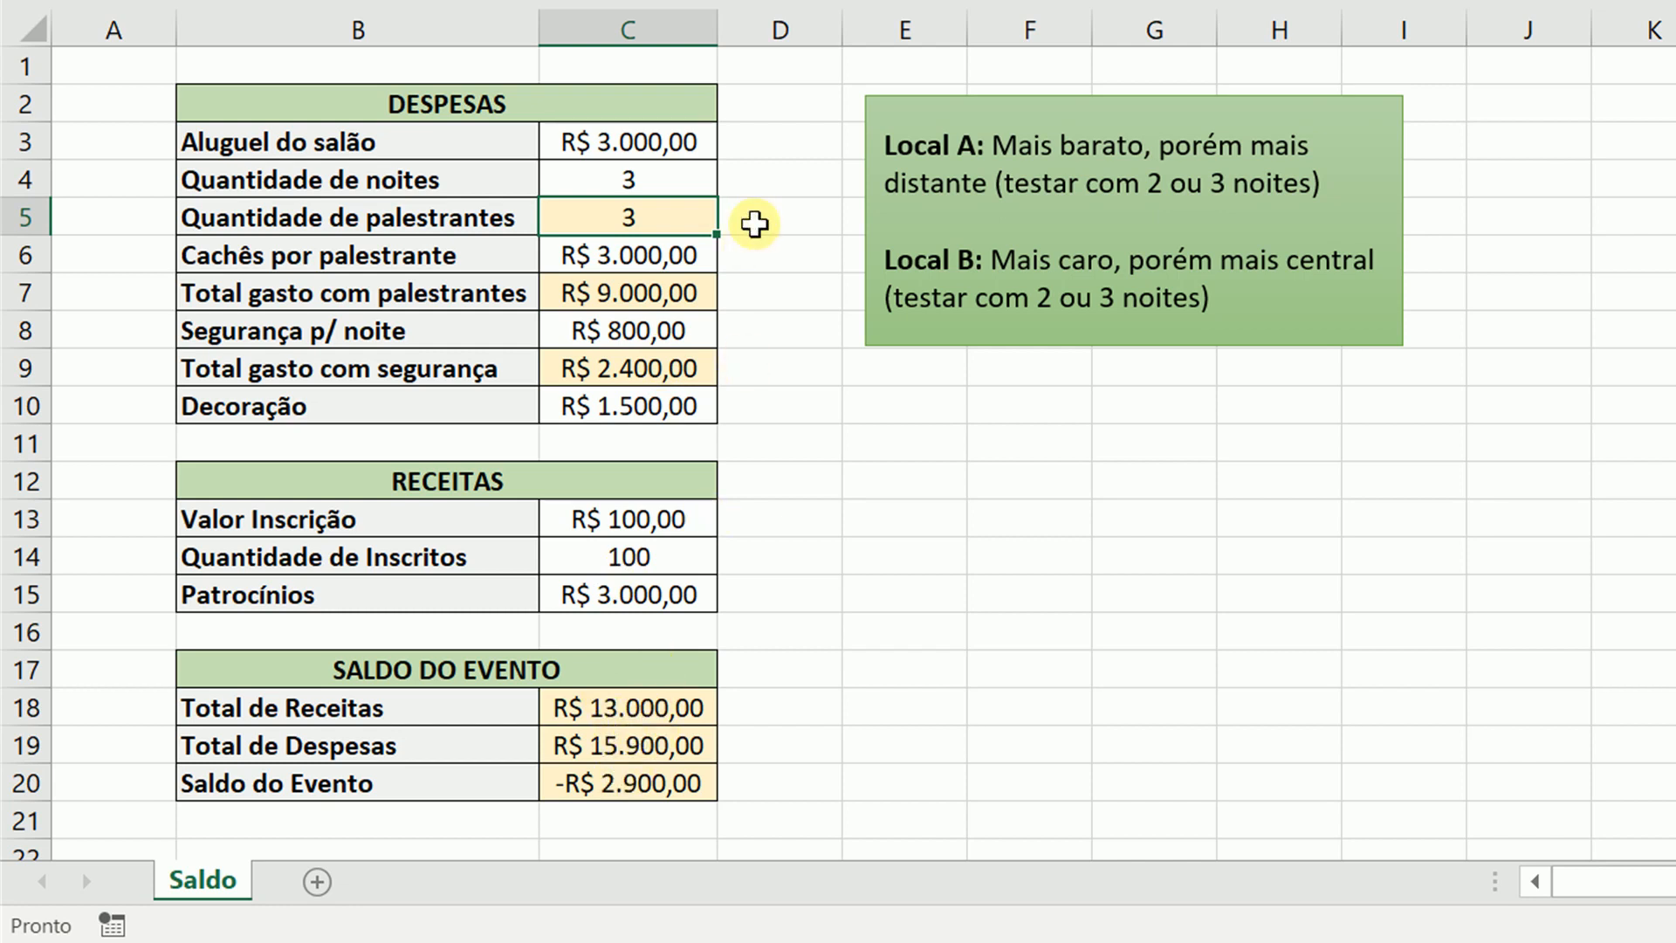
{"action": "key", "text": "ctrl+z"}
{"action": "key", "text": "ctrl+z"}
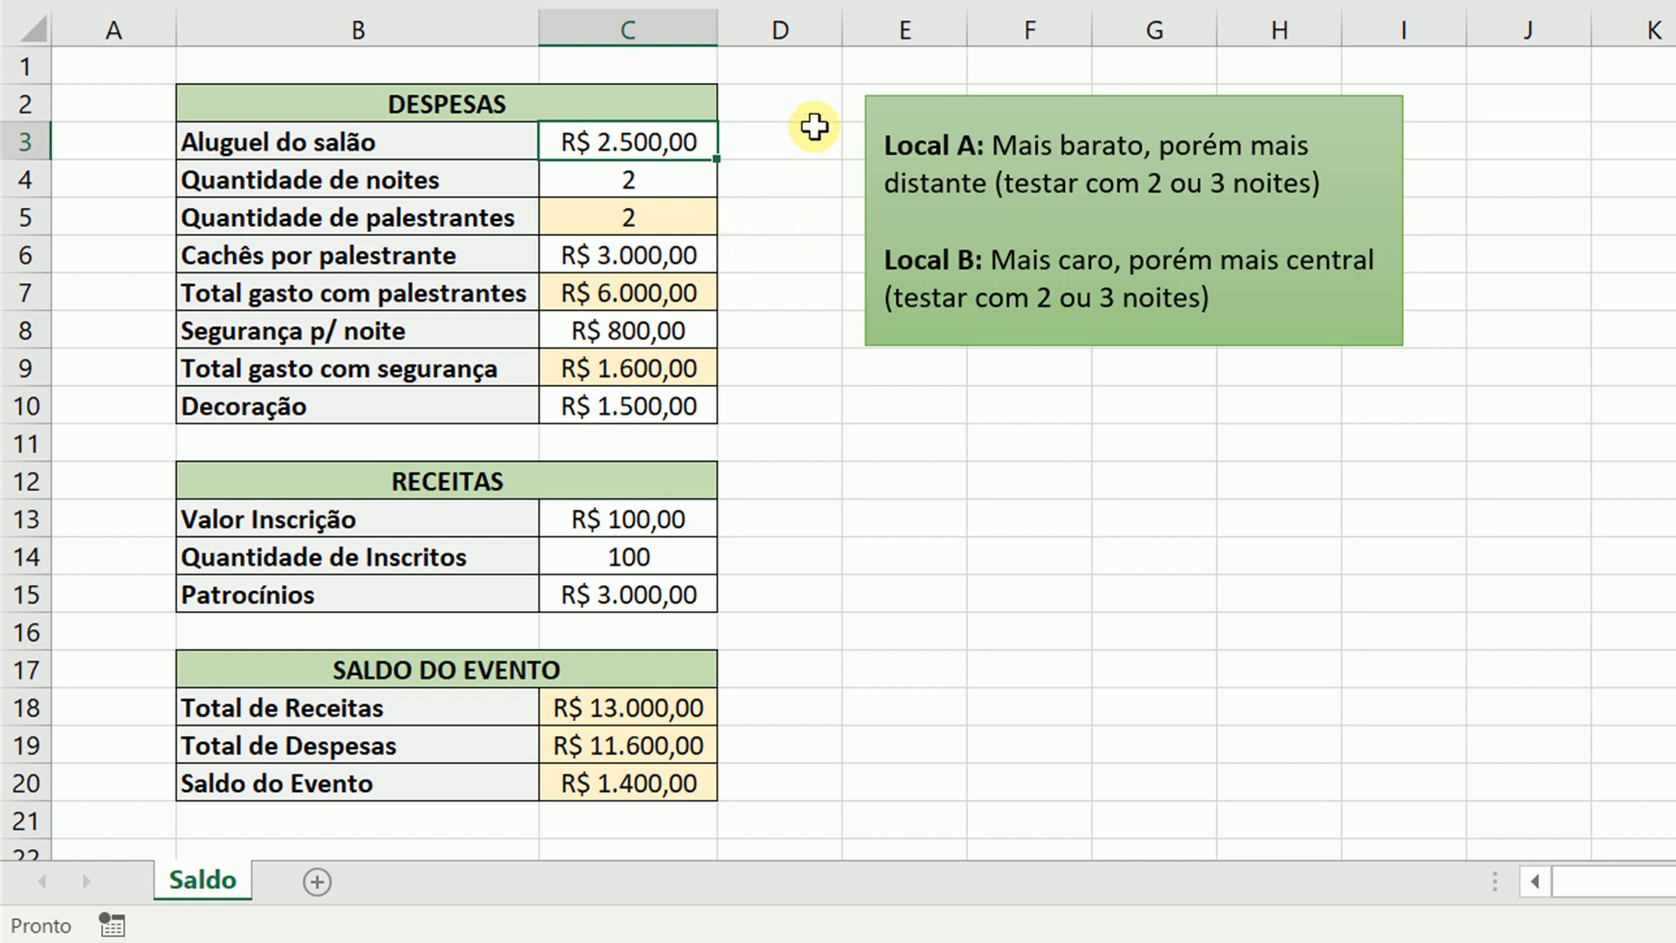
Step: Insert four blank columns, D to G, directly beside the tables' value column
{"action": "left_click_drag", "start_coordinate": [788, 32], "coordinate": [1115, 32]}
{"action": "right_click", "coordinate": [1122, 32]}
{"action": "left_click", "coordinate": [1180, 301]}
{"action": "left_click", "coordinate": [1072, 329]}
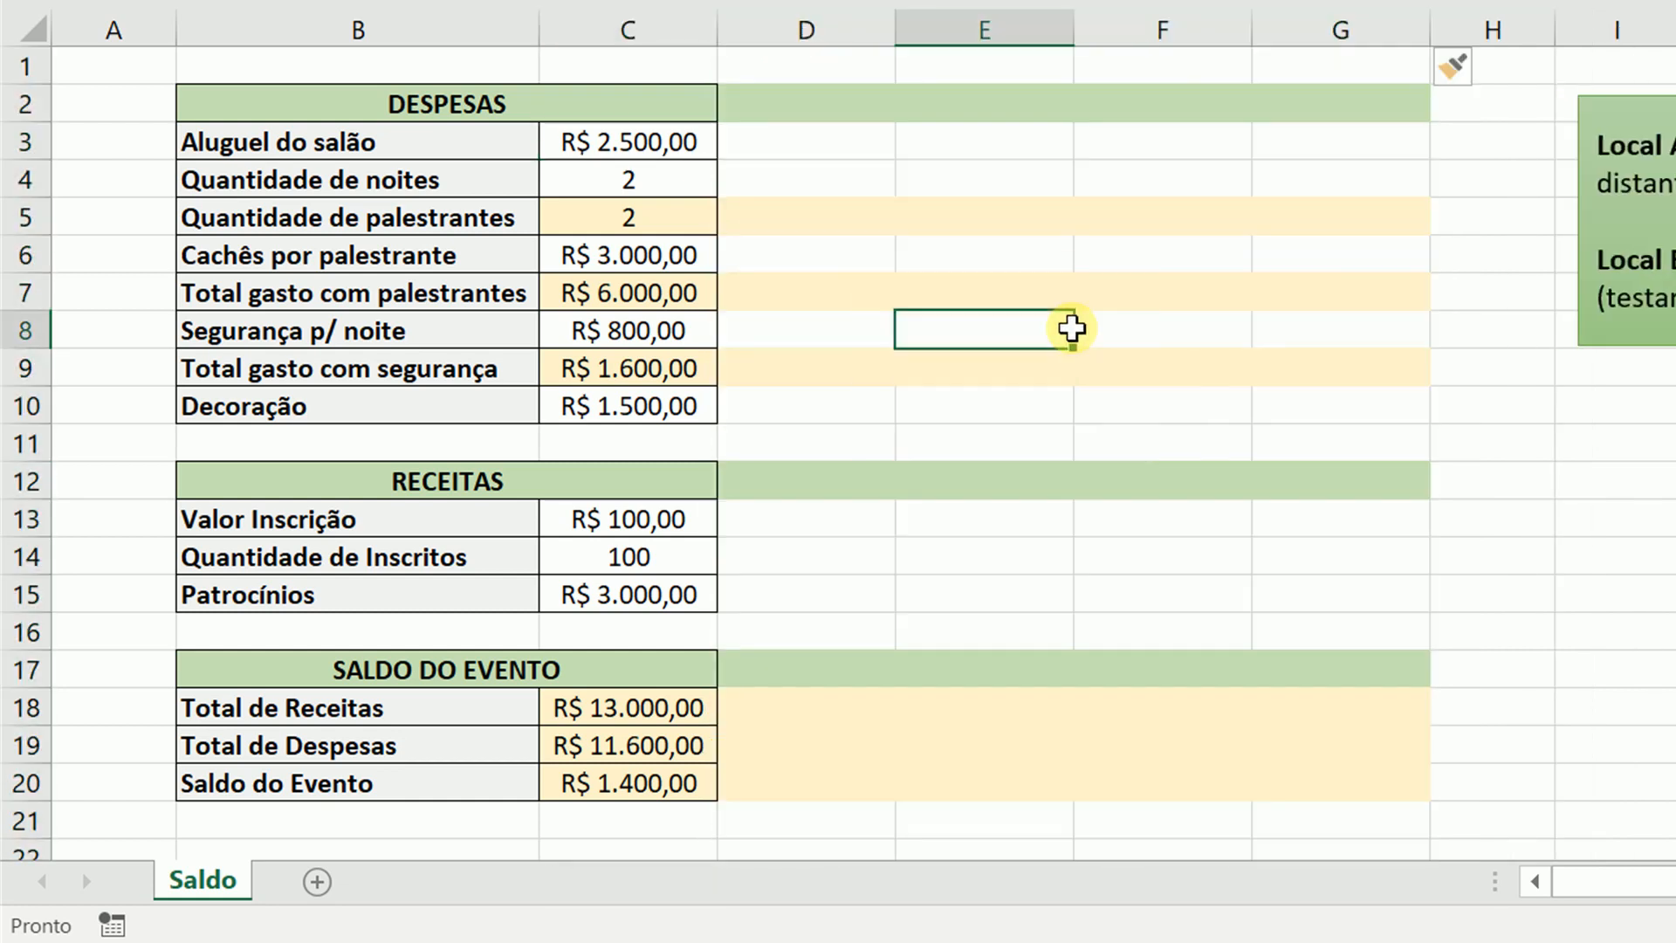
Step: Copy the DESPESAS values and formulas from C3:C10 into D3:G10
{"action": "left_click_drag", "start_coordinate": [647, 147], "coordinate": [640, 409]}
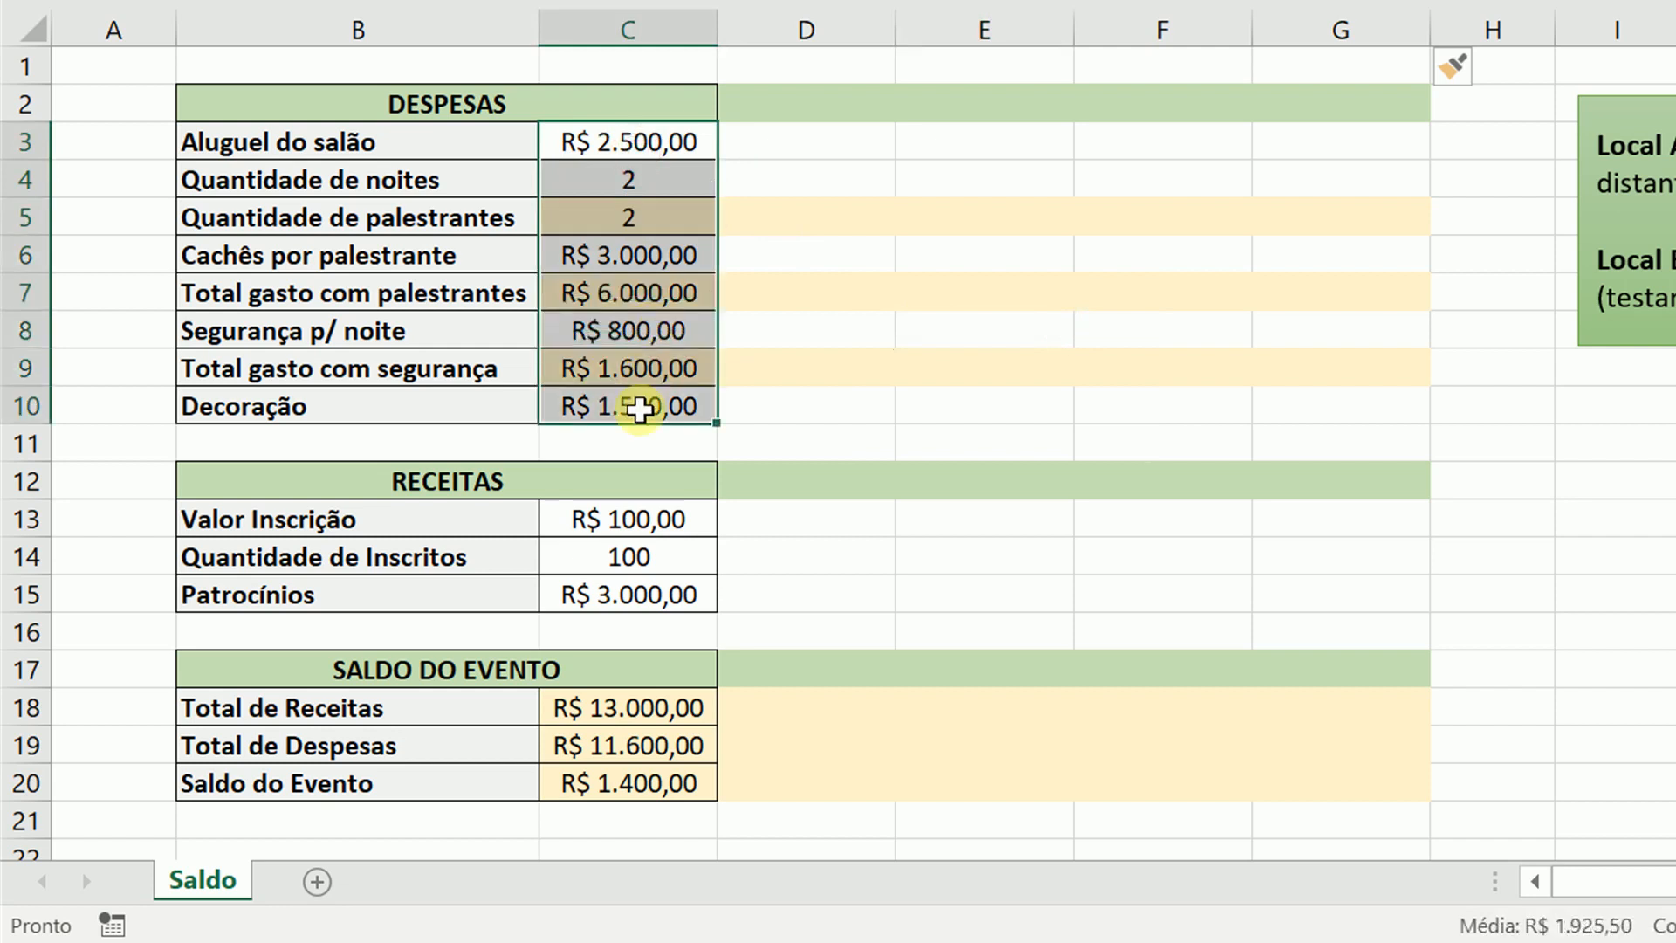
{"action": "key", "text": "ctrl+c"}
{"action": "left_click_drag", "start_coordinate": [775, 149], "coordinate": [1298, 397]}
{"action": "key", "text": "ctrl+v"}
{"action": "left_click", "coordinate": [1188, 305]}
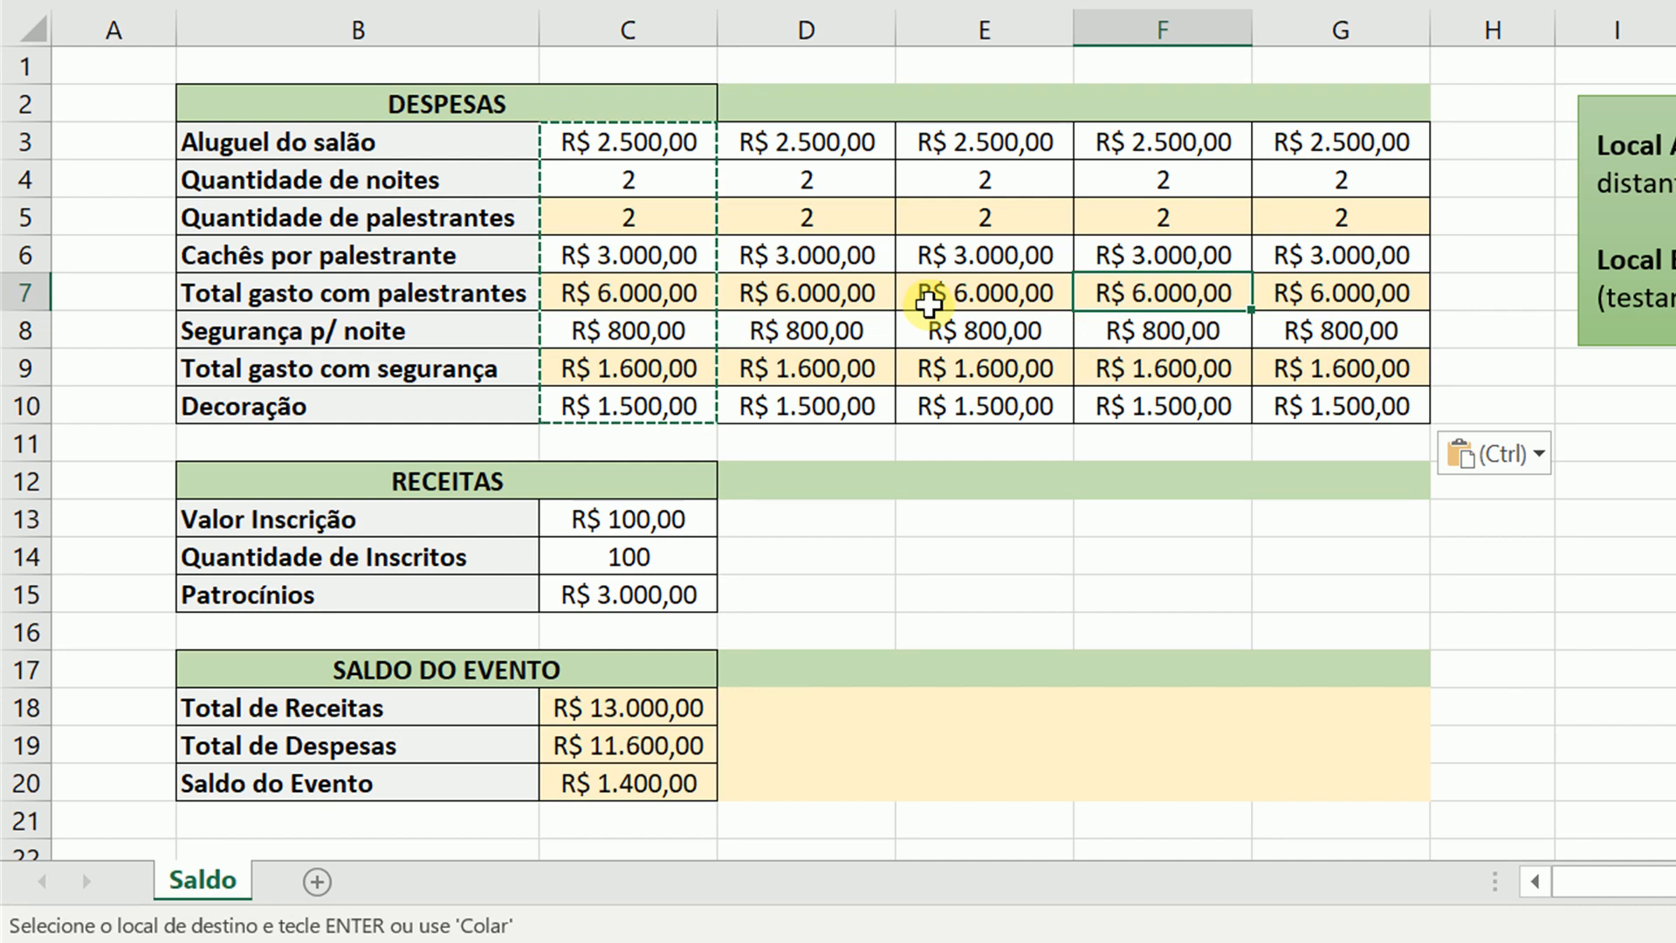
Step: Delete the four inserted scenario columns, D to G, from the sheet
{"action": "left_click_drag", "start_coordinate": [845, 31], "coordinate": [1300, 19]}
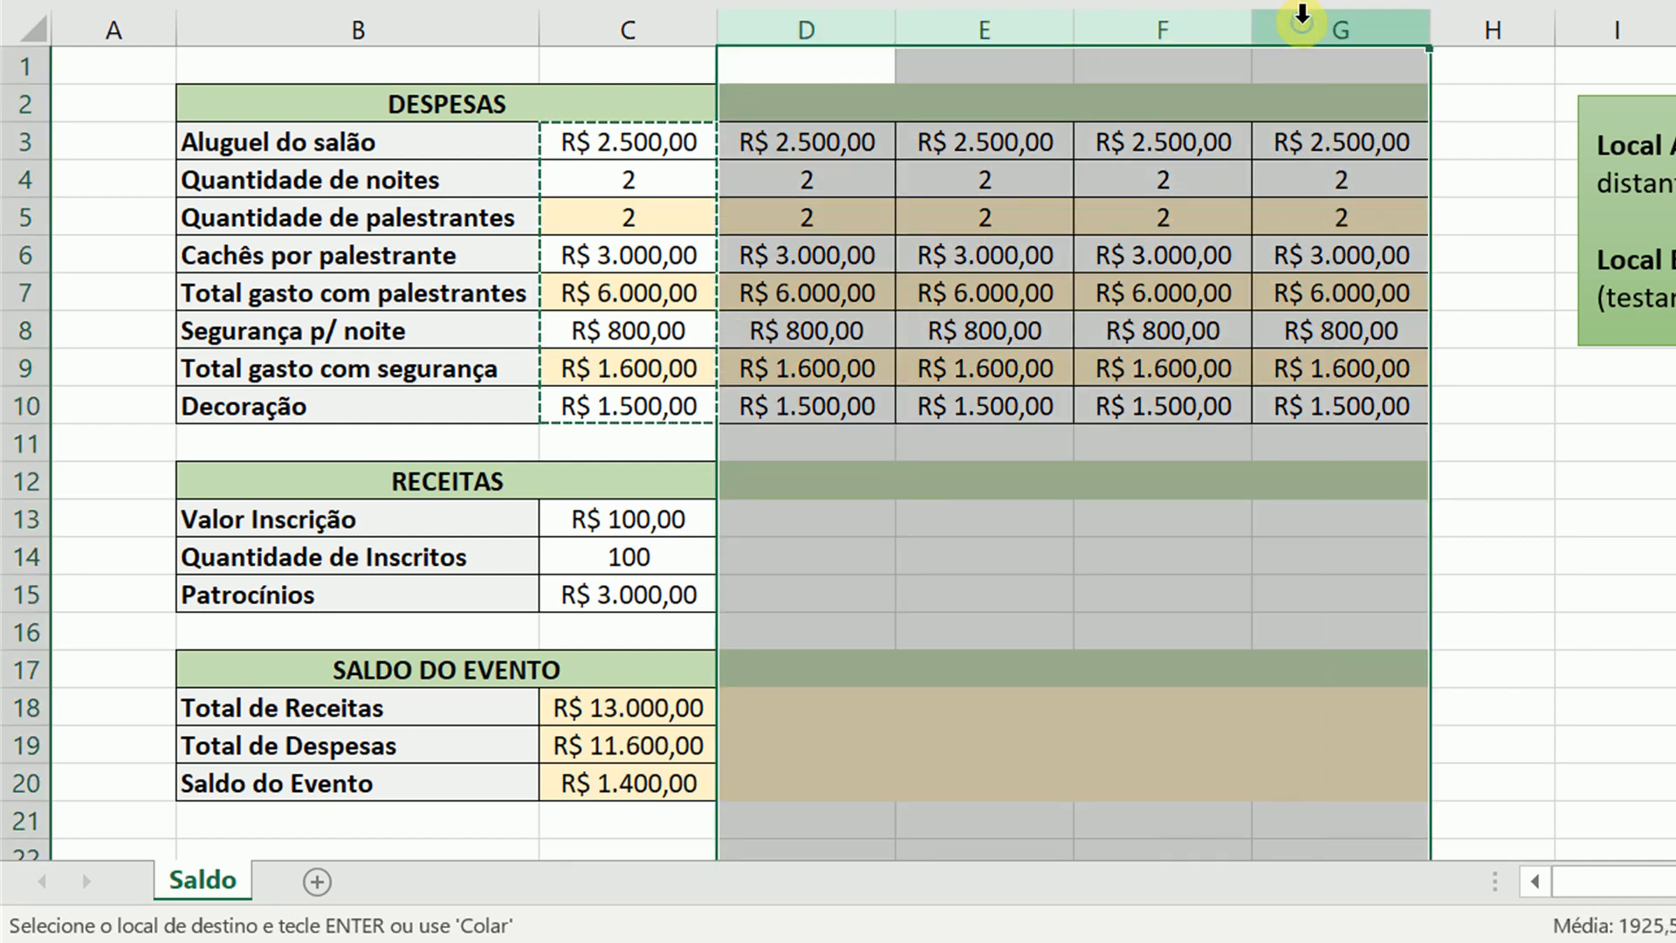
{"action": "right_click", "coordinate": [1301, 23]}
{"action": "left_click", "coordinate": [1394, 340]}
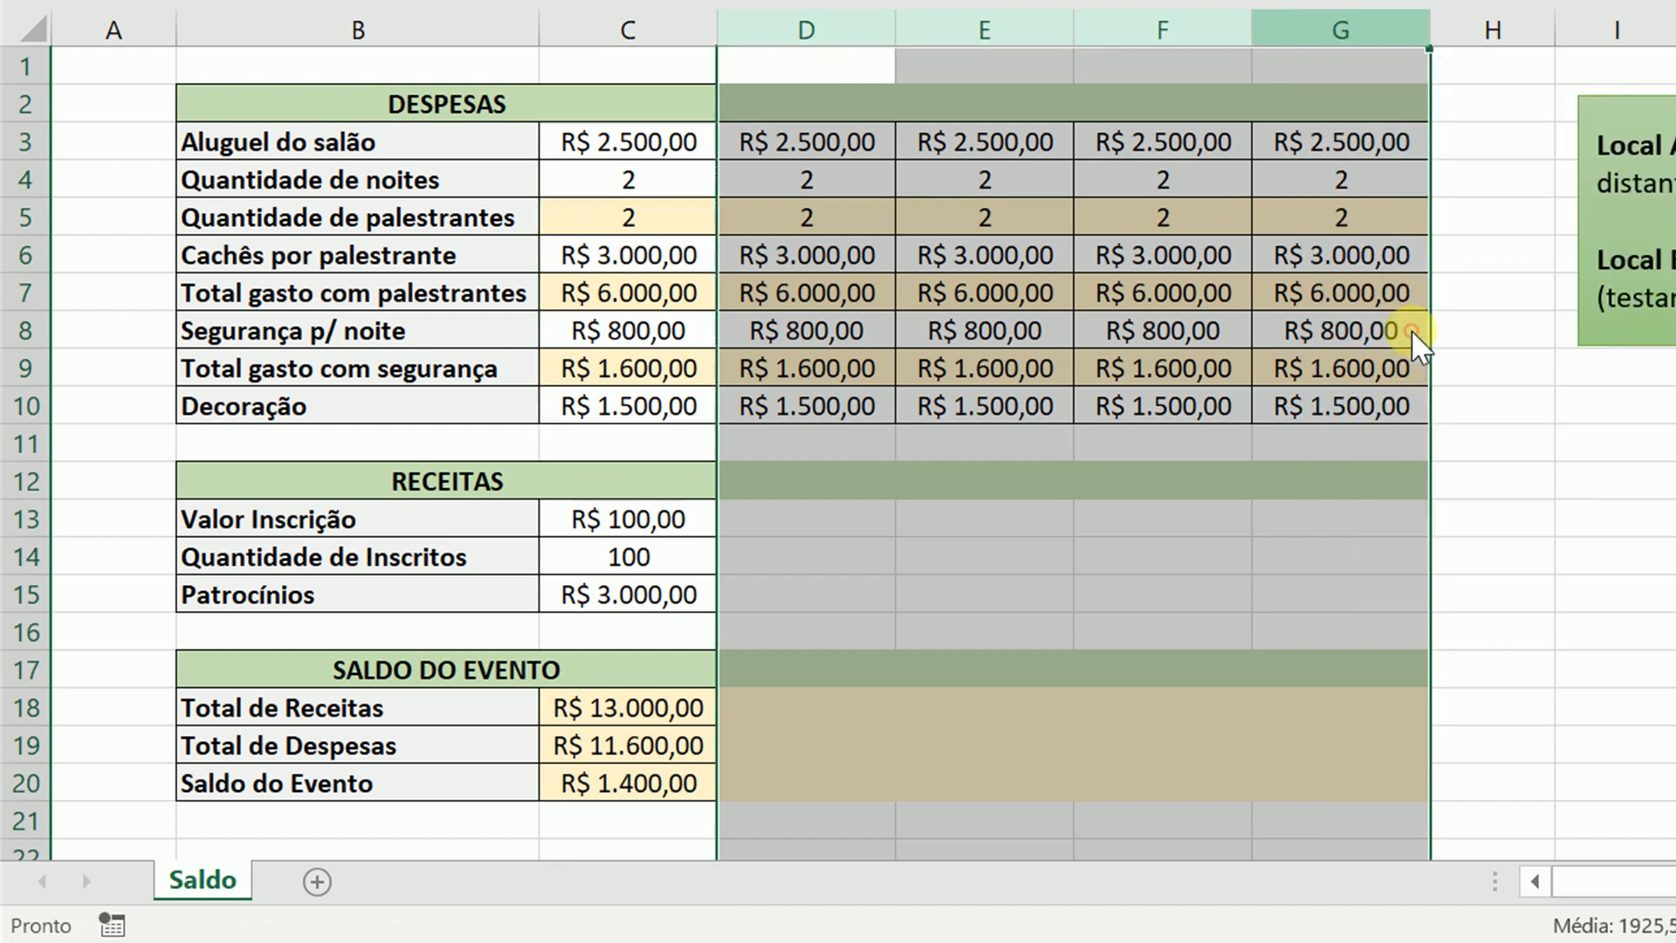
Step: Select the manually entered expense and revenue cells together: C3:C4, C6, C8, C10 and C13:C15
{"action": "left_click", "coordinate": [644, 153]}
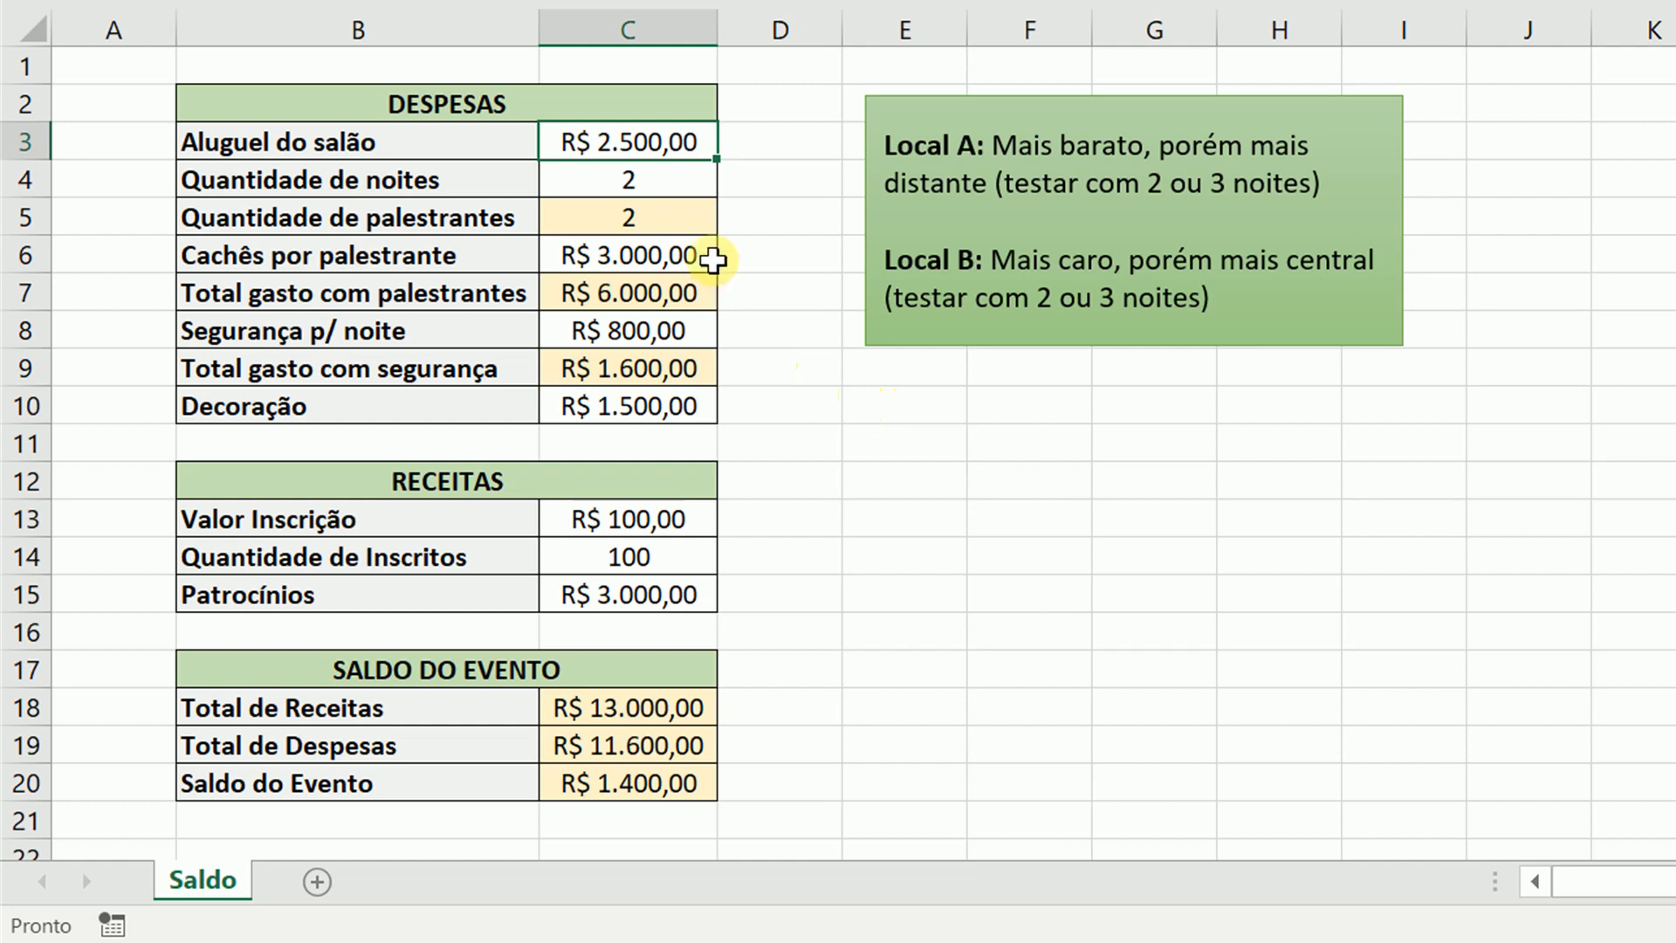
{"action": "left_click_drag", "start_coordinate": [650, 140], "coordinate": [643, 176]}
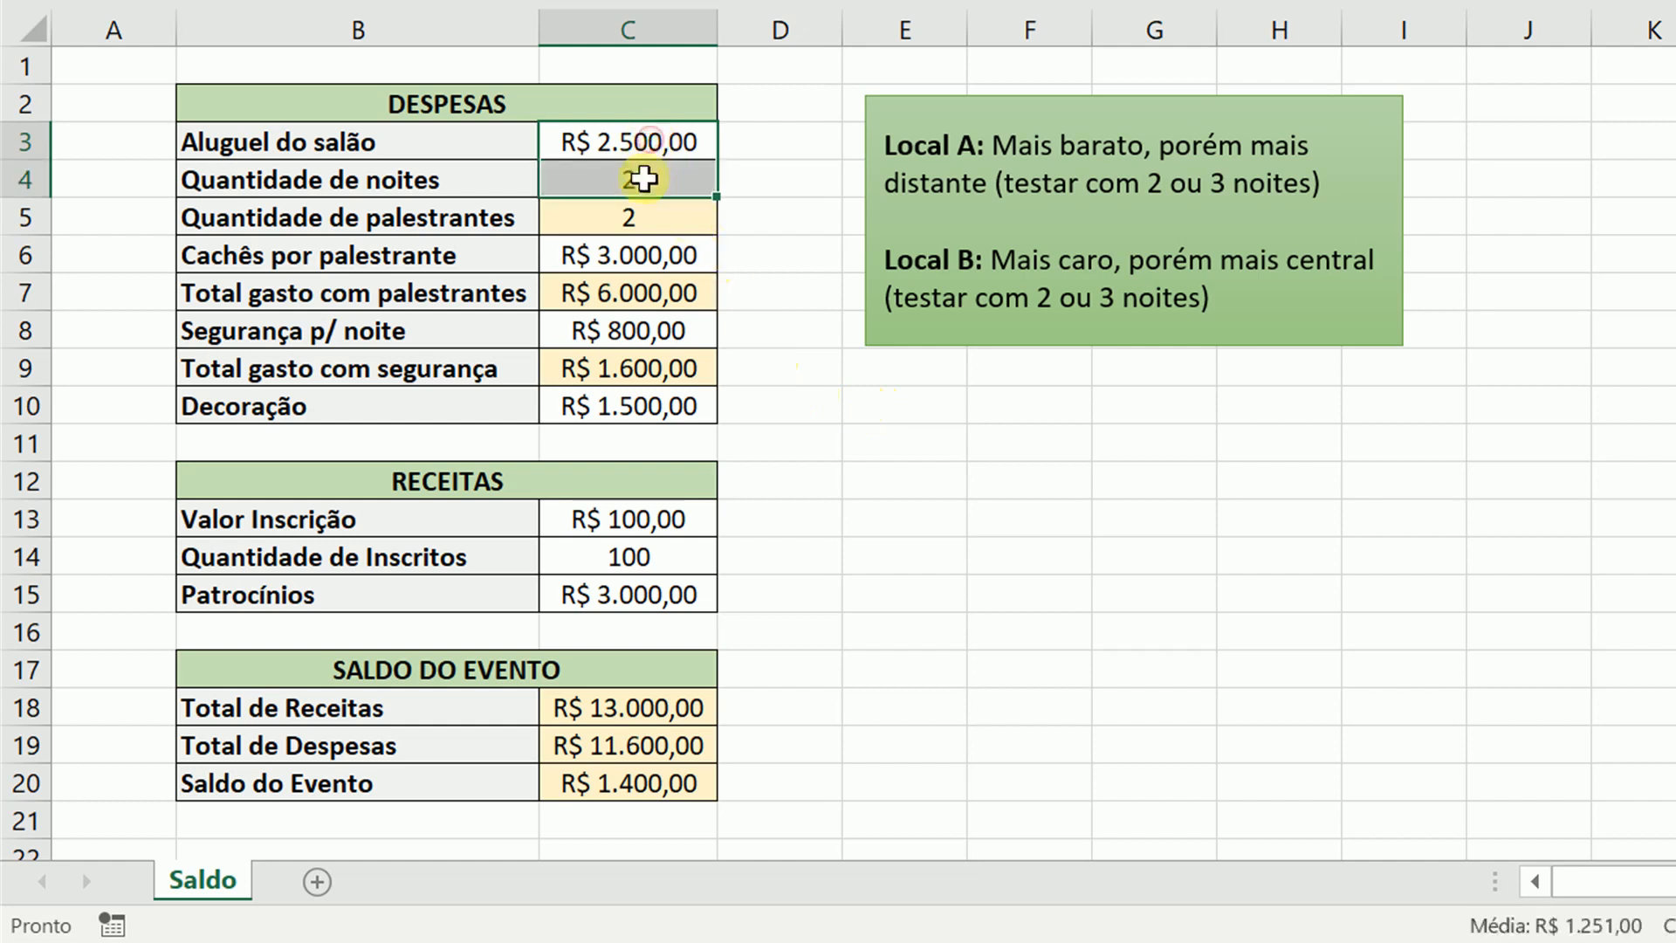
{"action": "left_click", "coordinate": [665, 261], "text": "ctrl"}
{"action": "left_click", "coordinate": [661, 327], "text": "ctrl"}
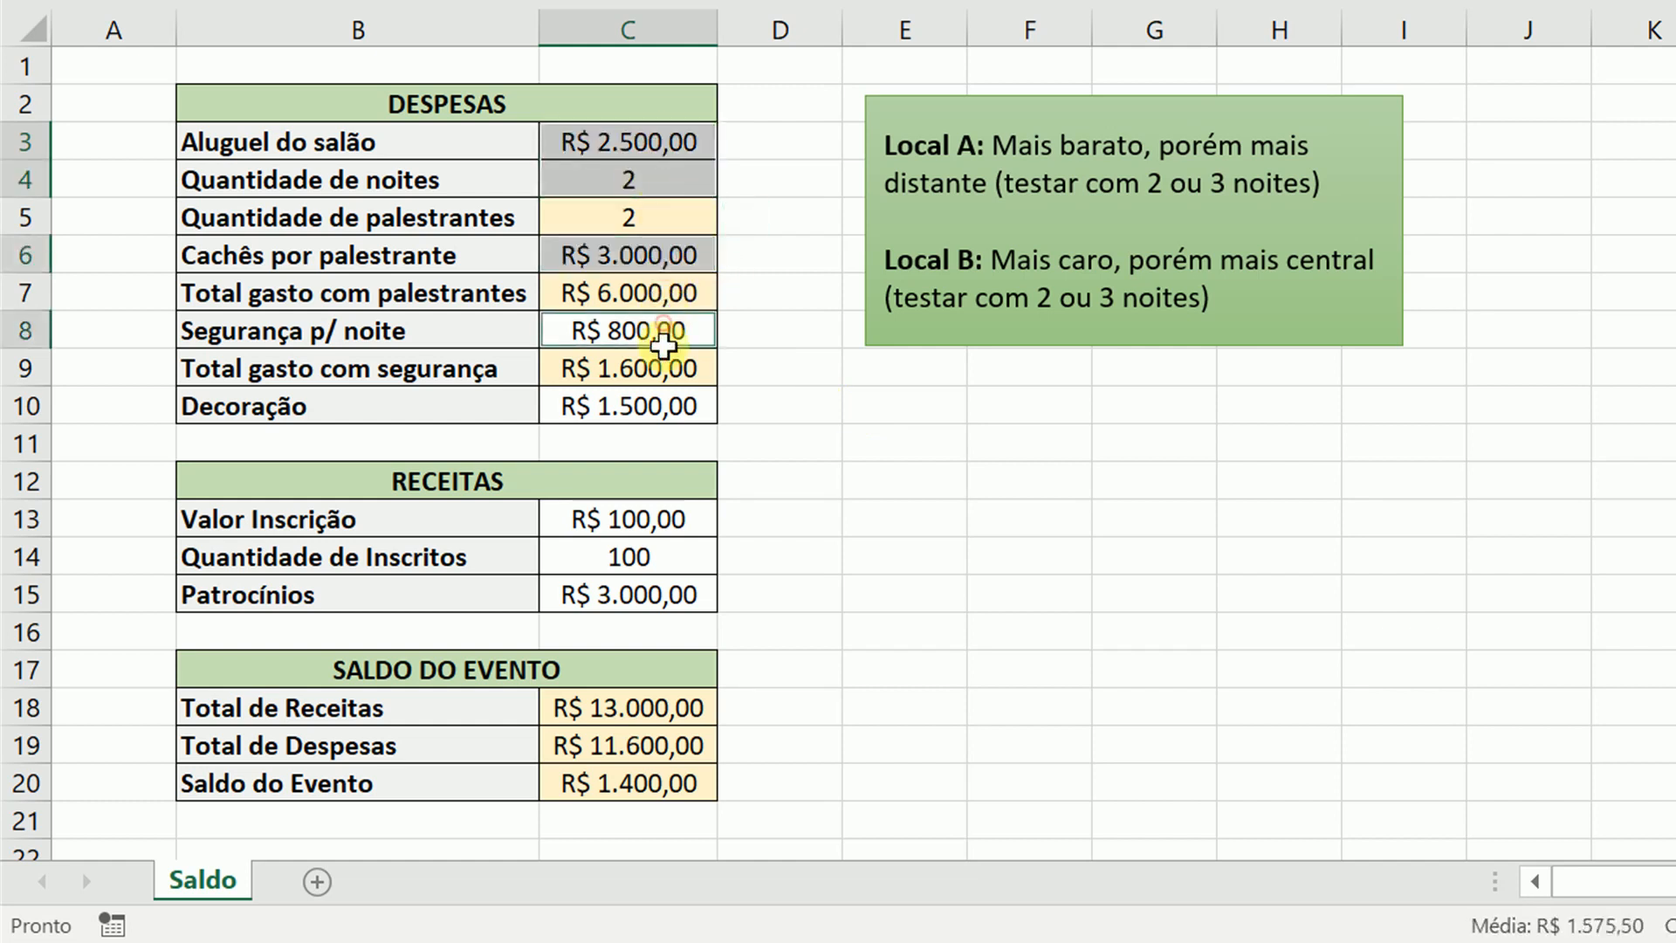
{"action": "left_click", "coordinate": [647, 403], "text": "ctrl"}
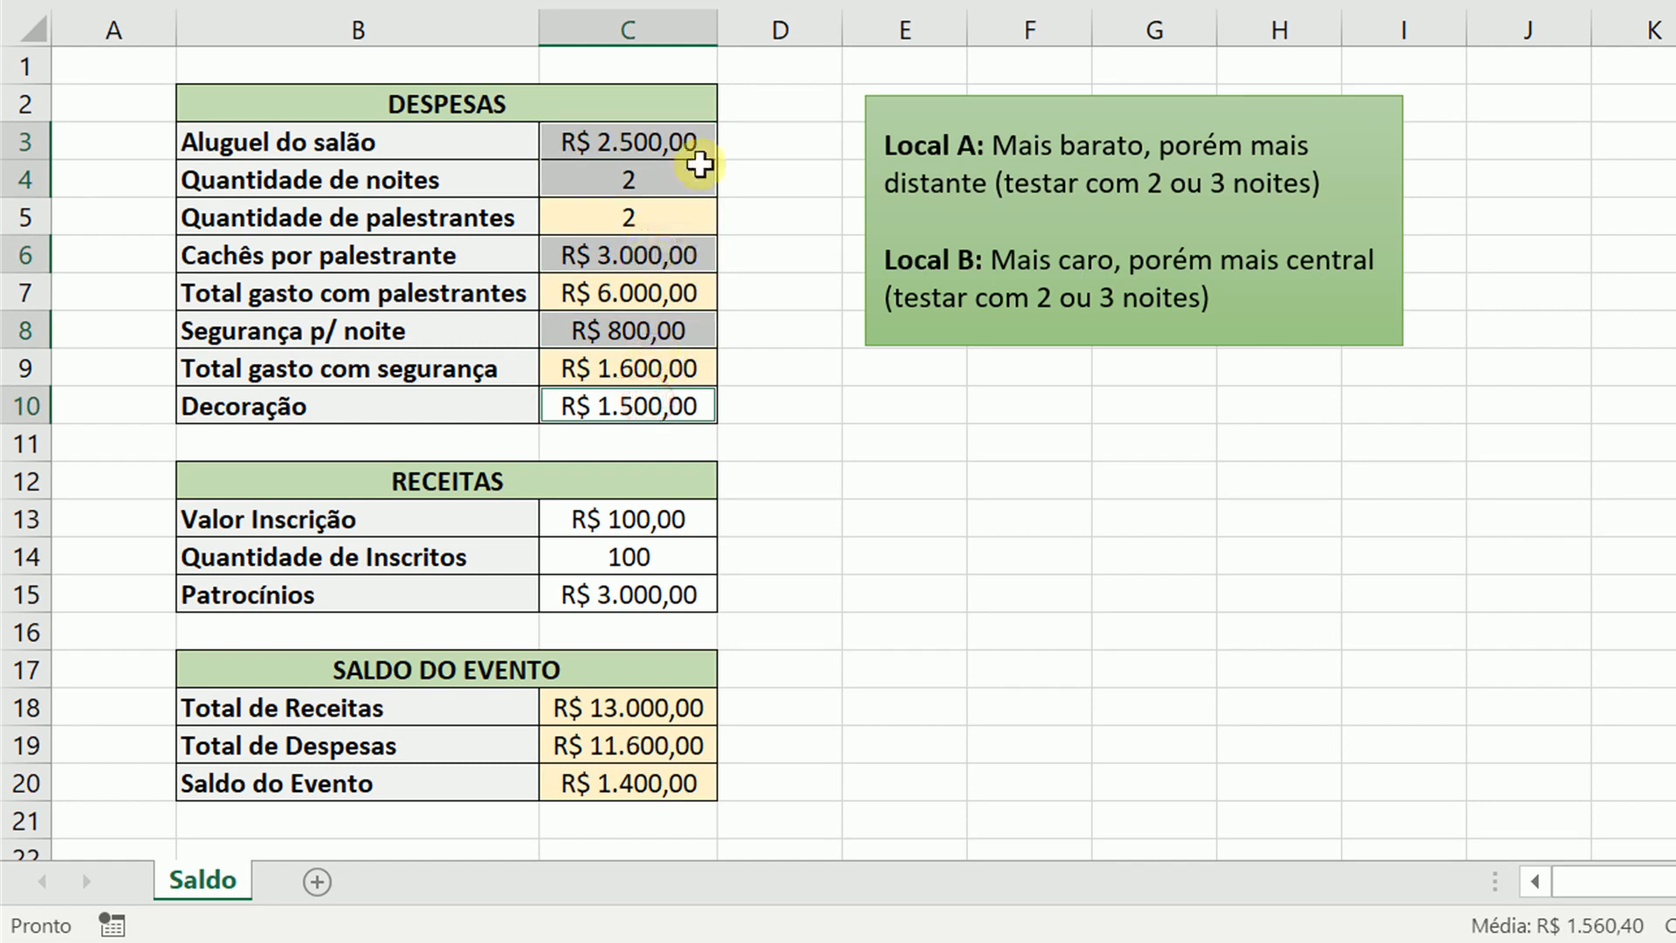
{"action": "left_click_drag", "start_coordinate": [610, 527], "coordinate": [606, 587]}
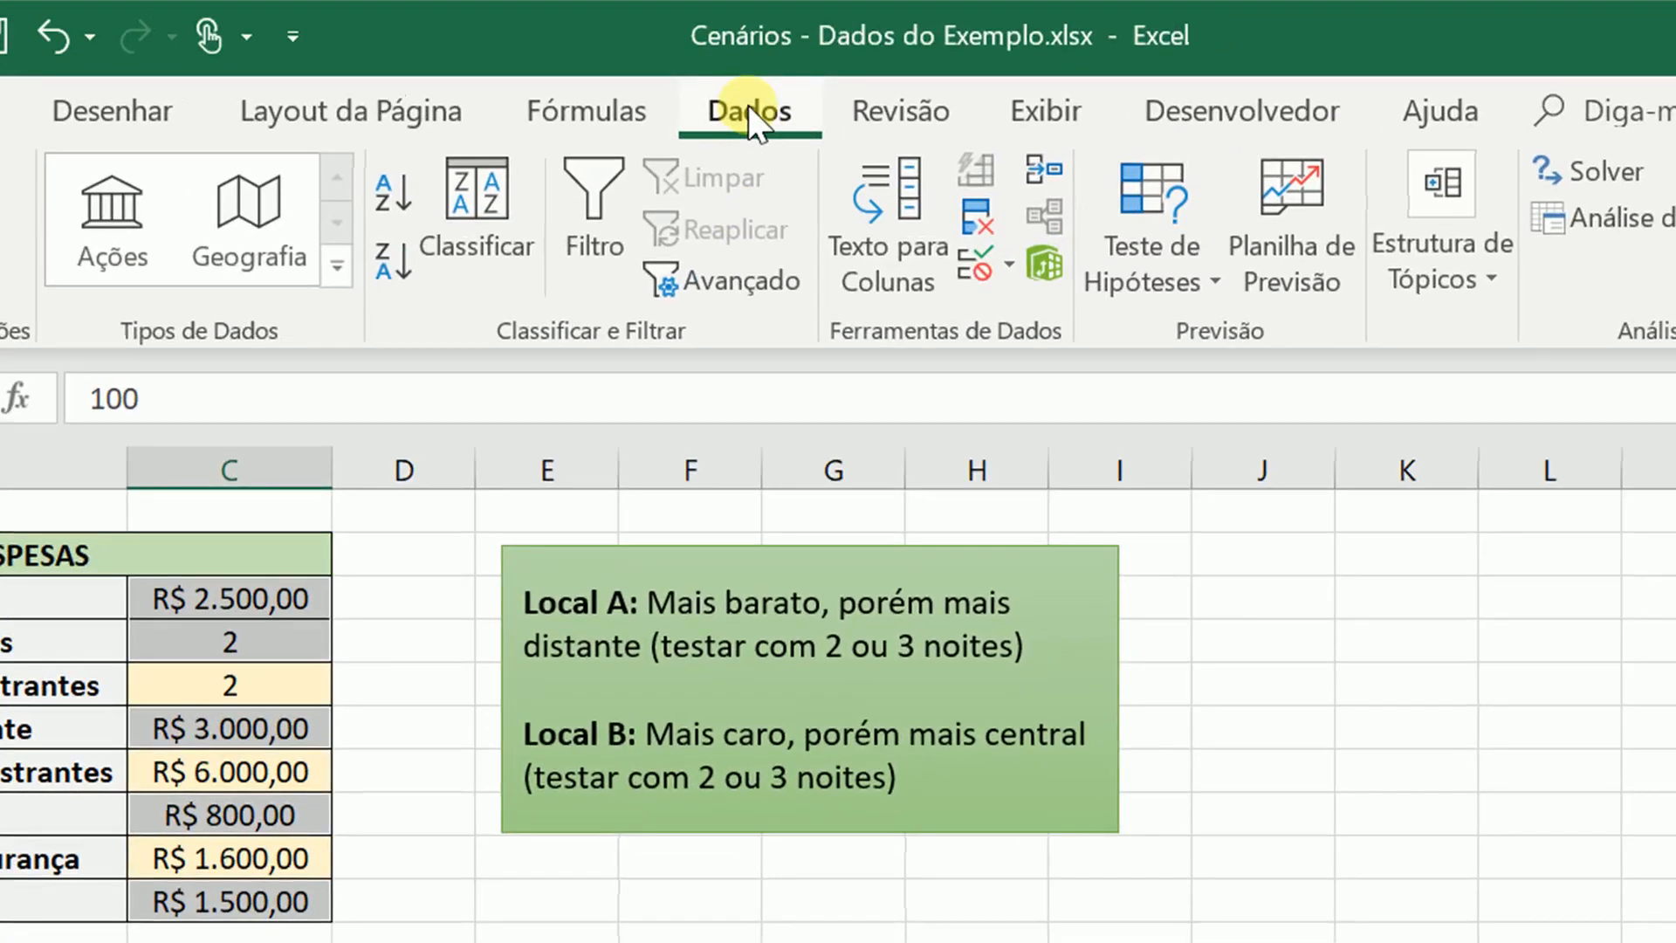
Step: Add a scenario named "Local A - 2 noites" in the Scenario Manager with the comment "Local A, com 2 noites e 100 inscritos"
{"action": "left_click", "coordinate": [1124, 270]}
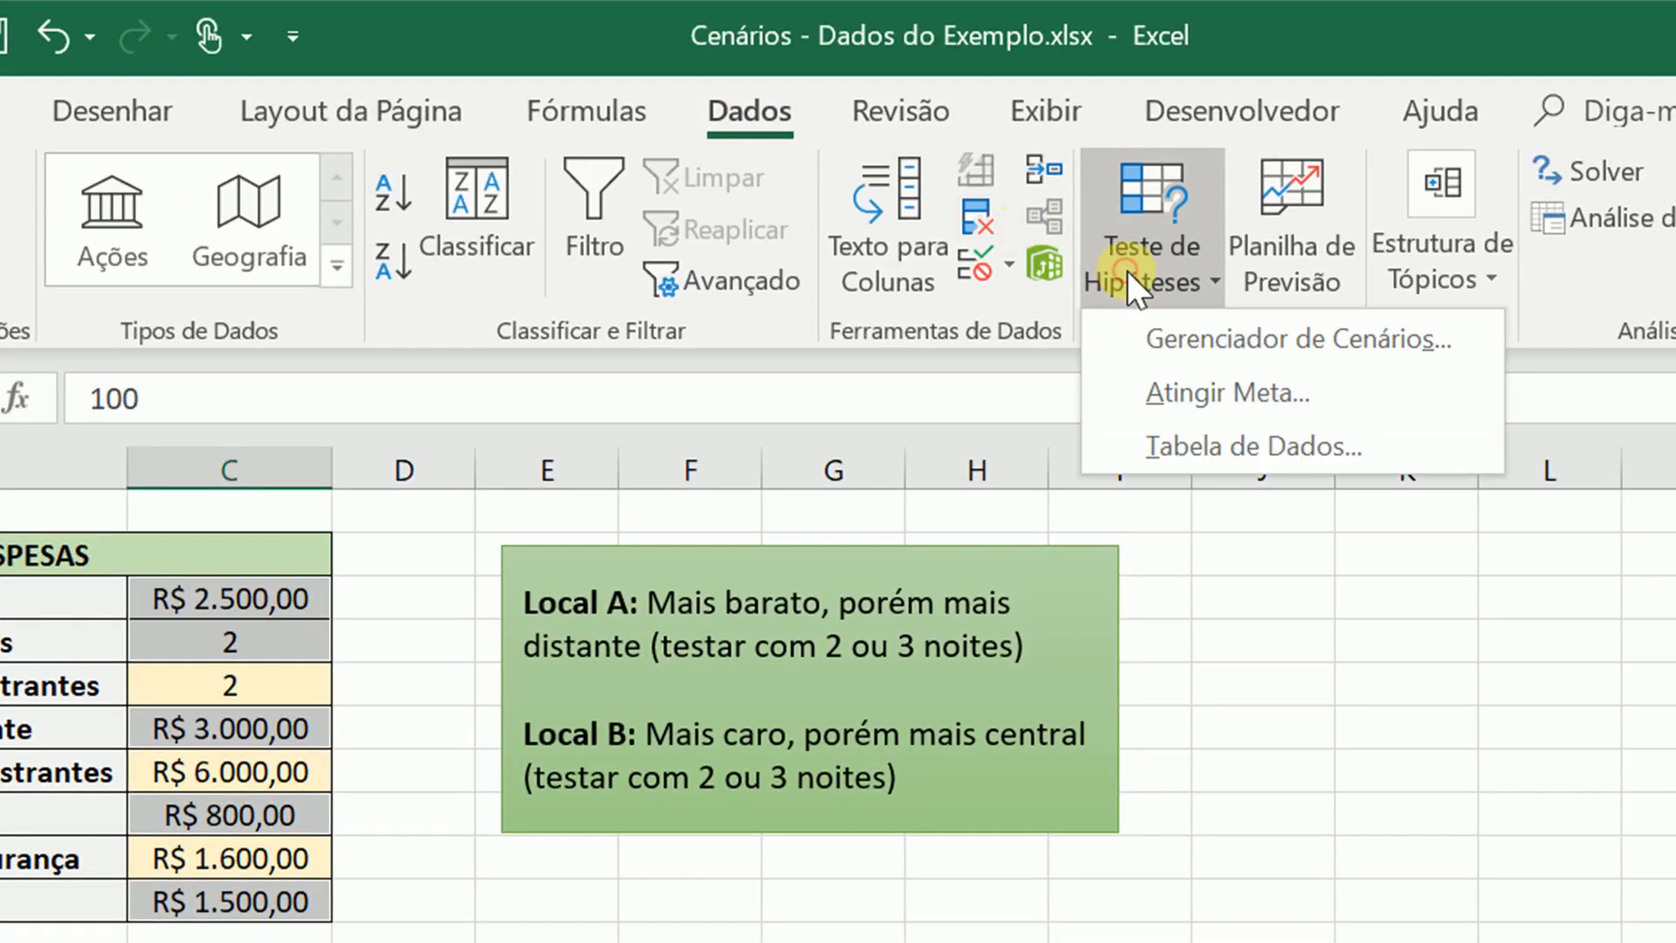
{"action": "left_click", "coordinate": [1190, 332]}
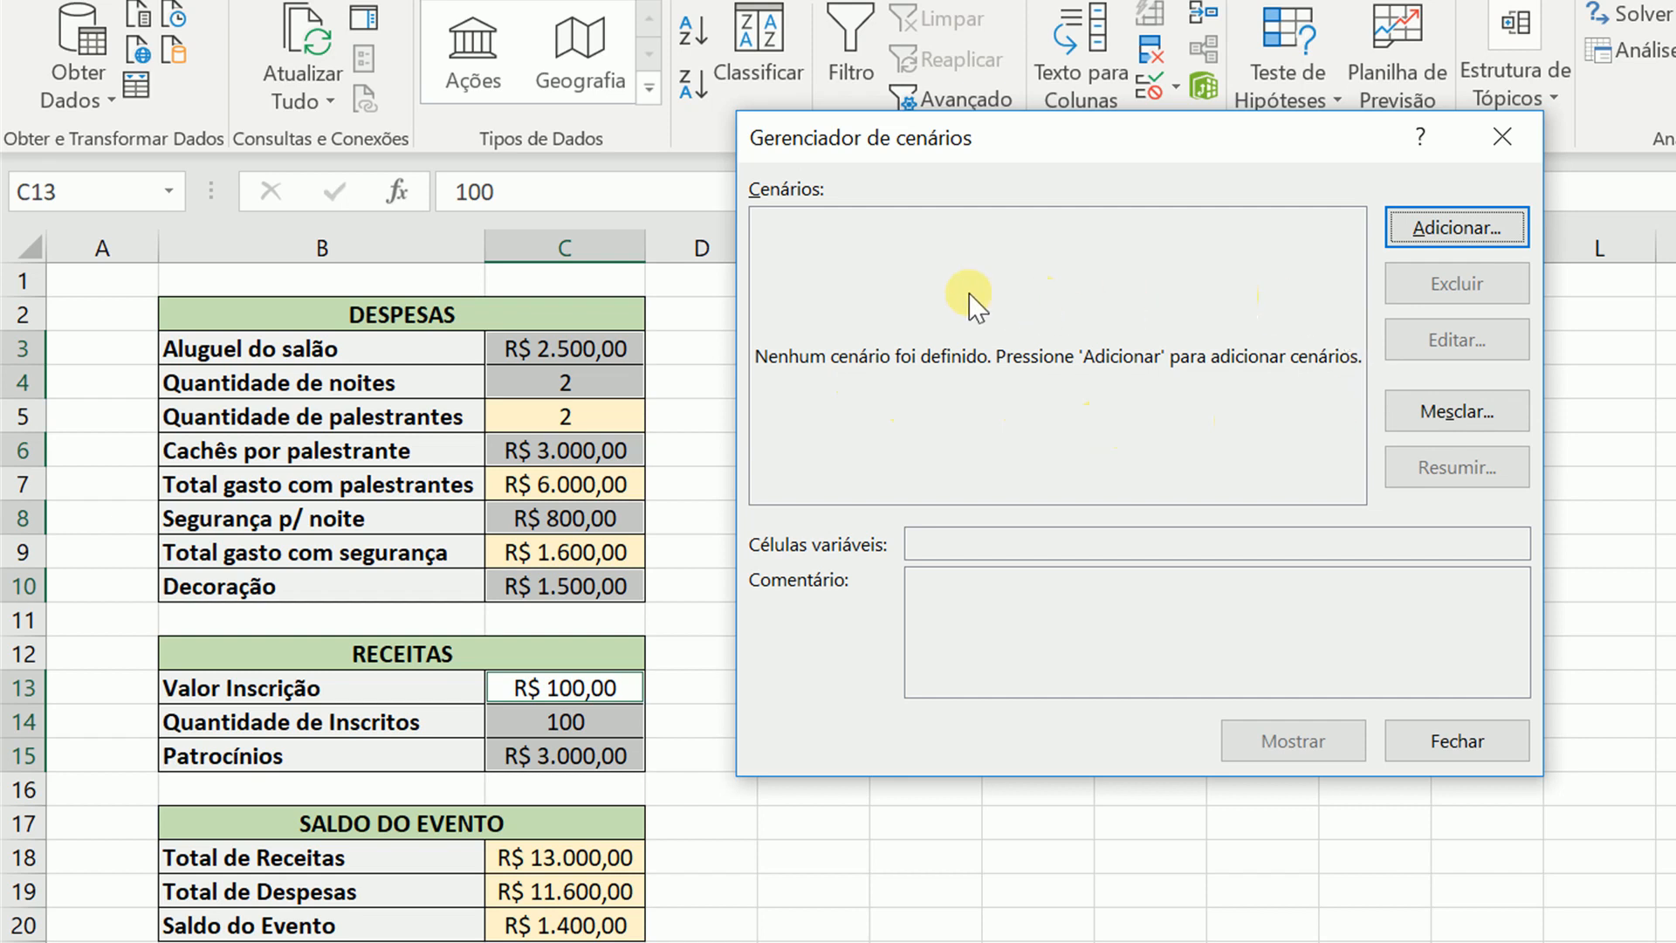
{"action": "left_click", "coordinate": [1419, 228]}
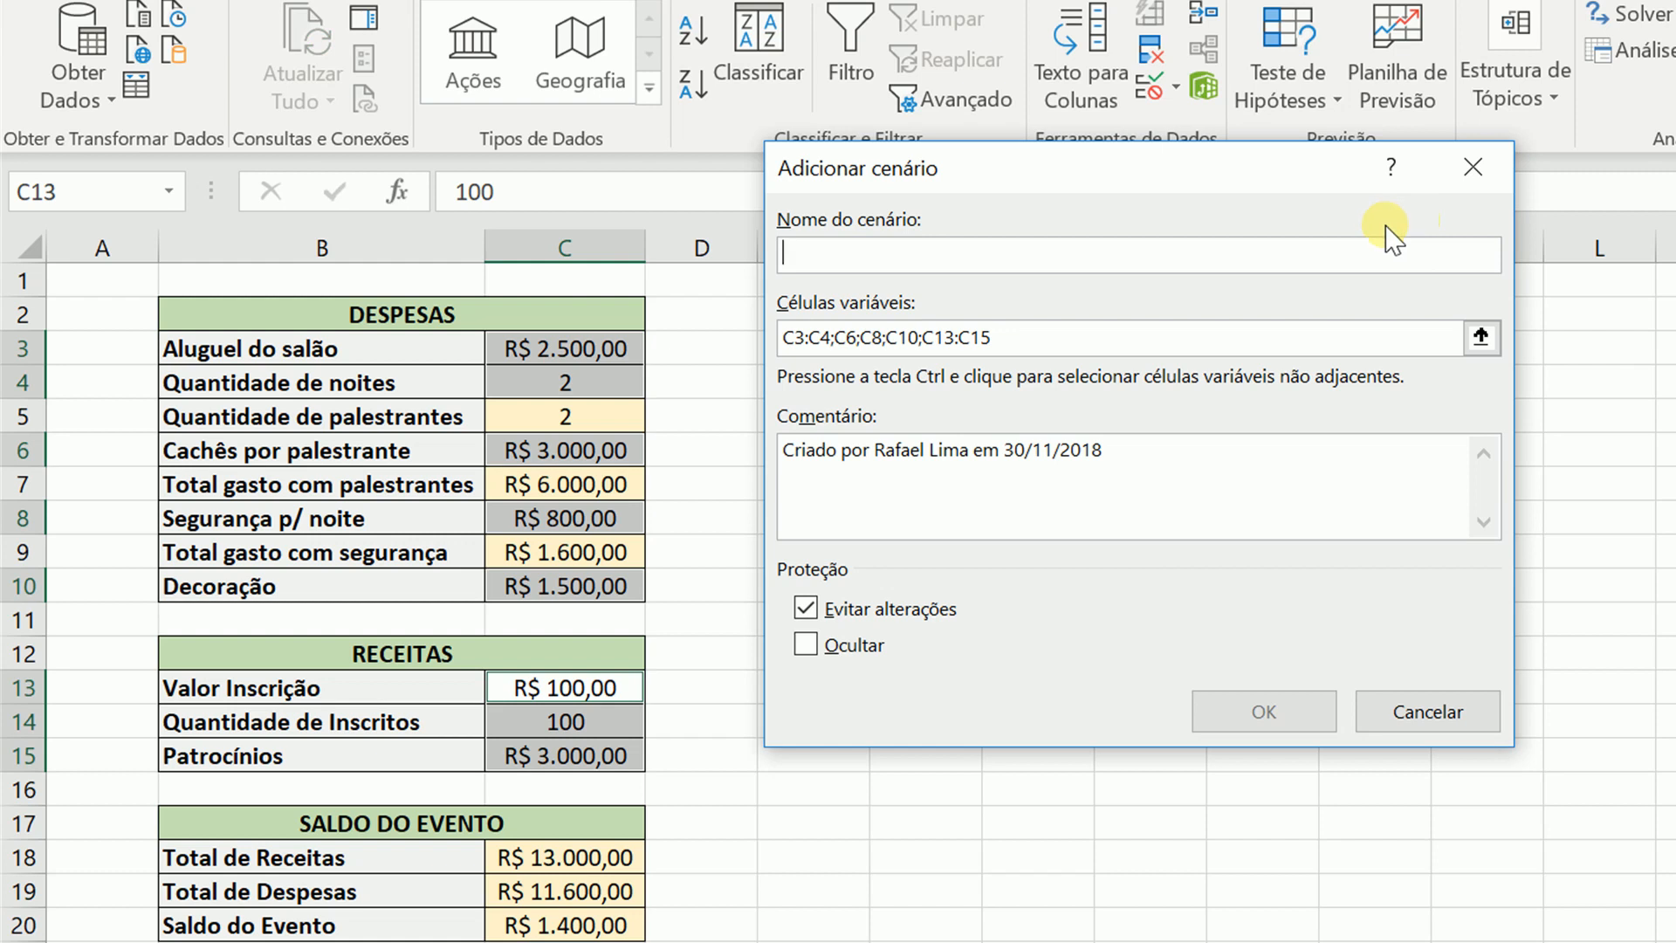
{"action": "left_click_drag", "start_coordinate": [1290, 195], "coordinate": [1313, 249]}
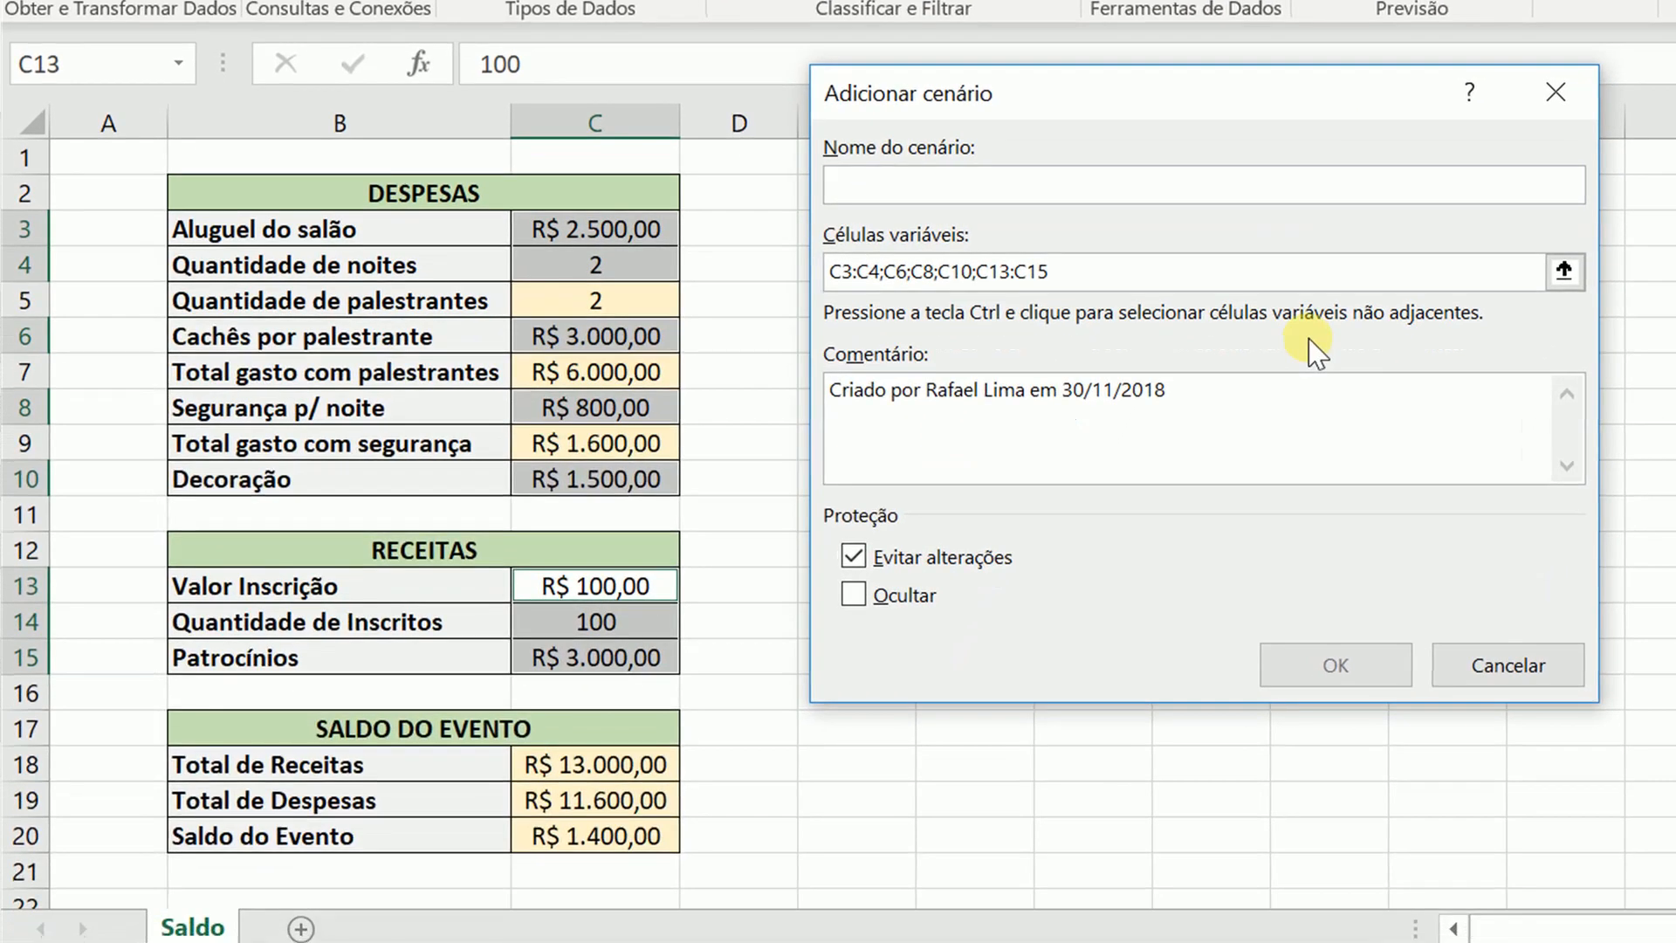
{"action": "type", "text": "Local A - 2 noites"}
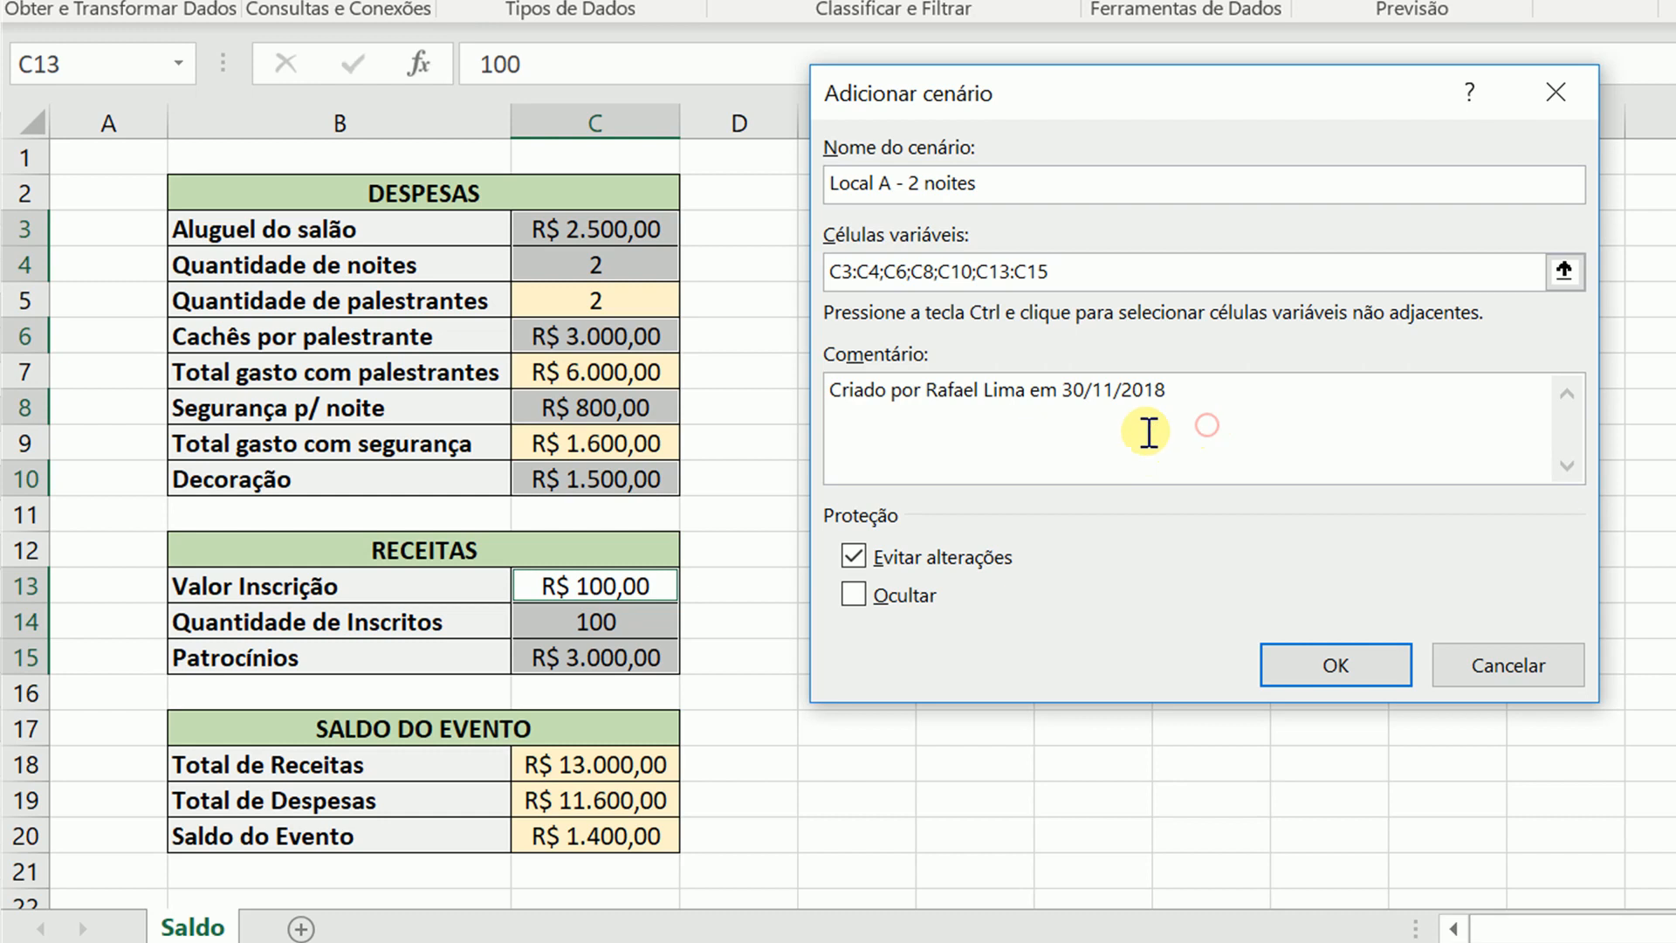
{"action": "left_click_drag", "start_coordinate": [1171, 388], "coordinate": [783, 364]}
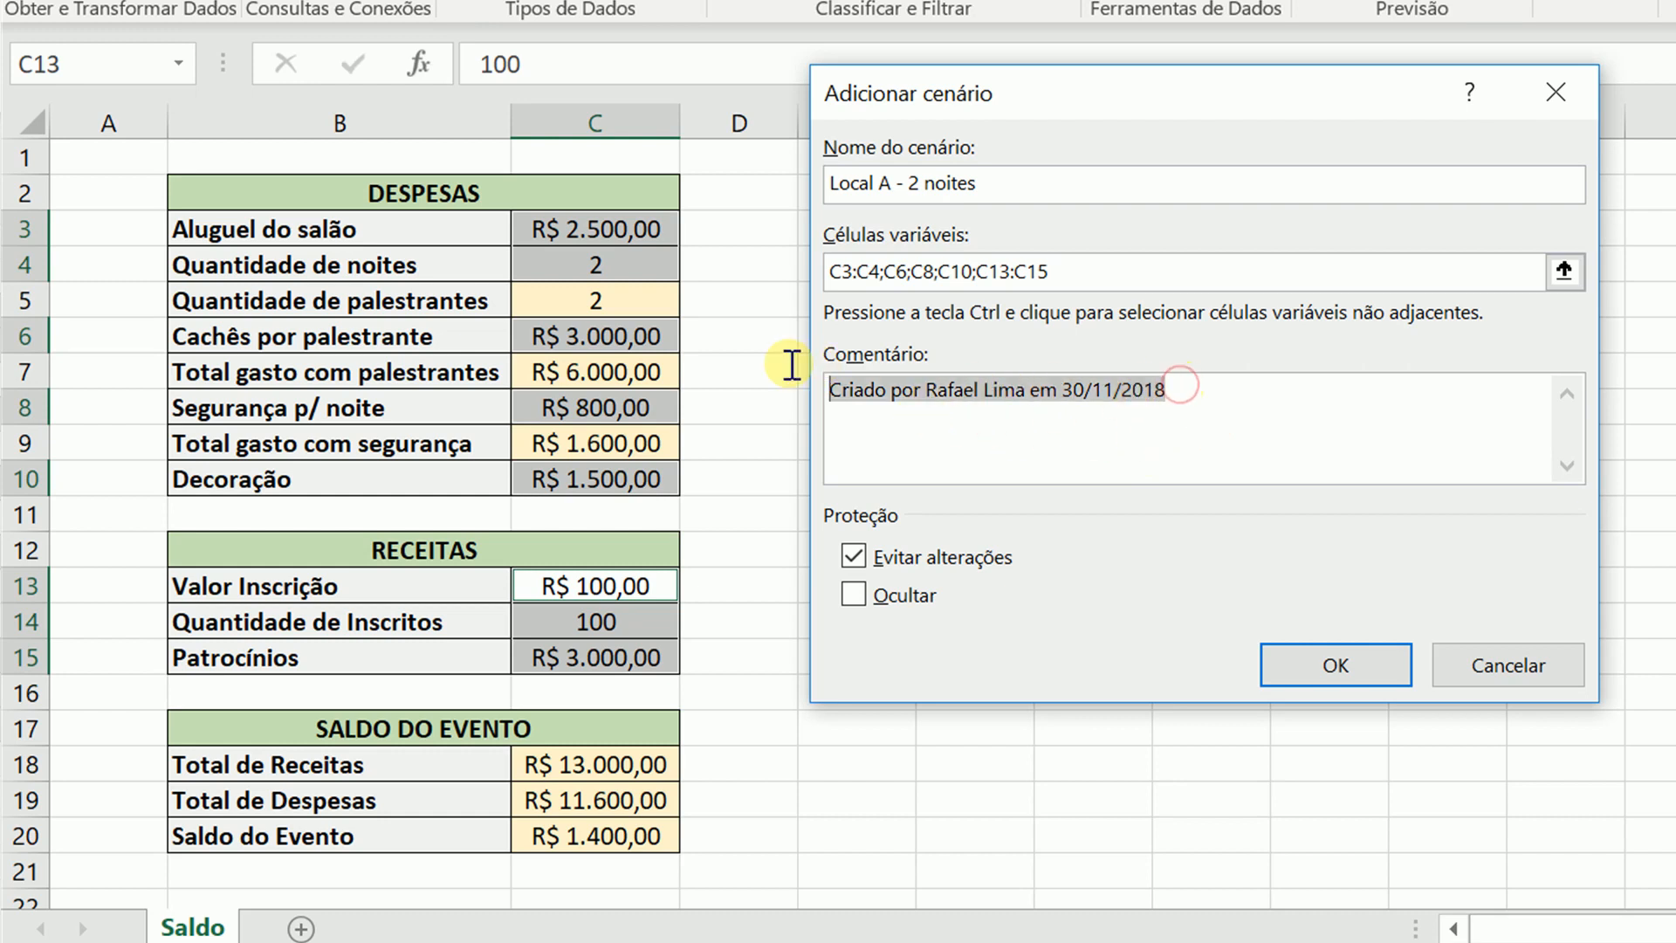
{"action": "type", "text": "Loc"}
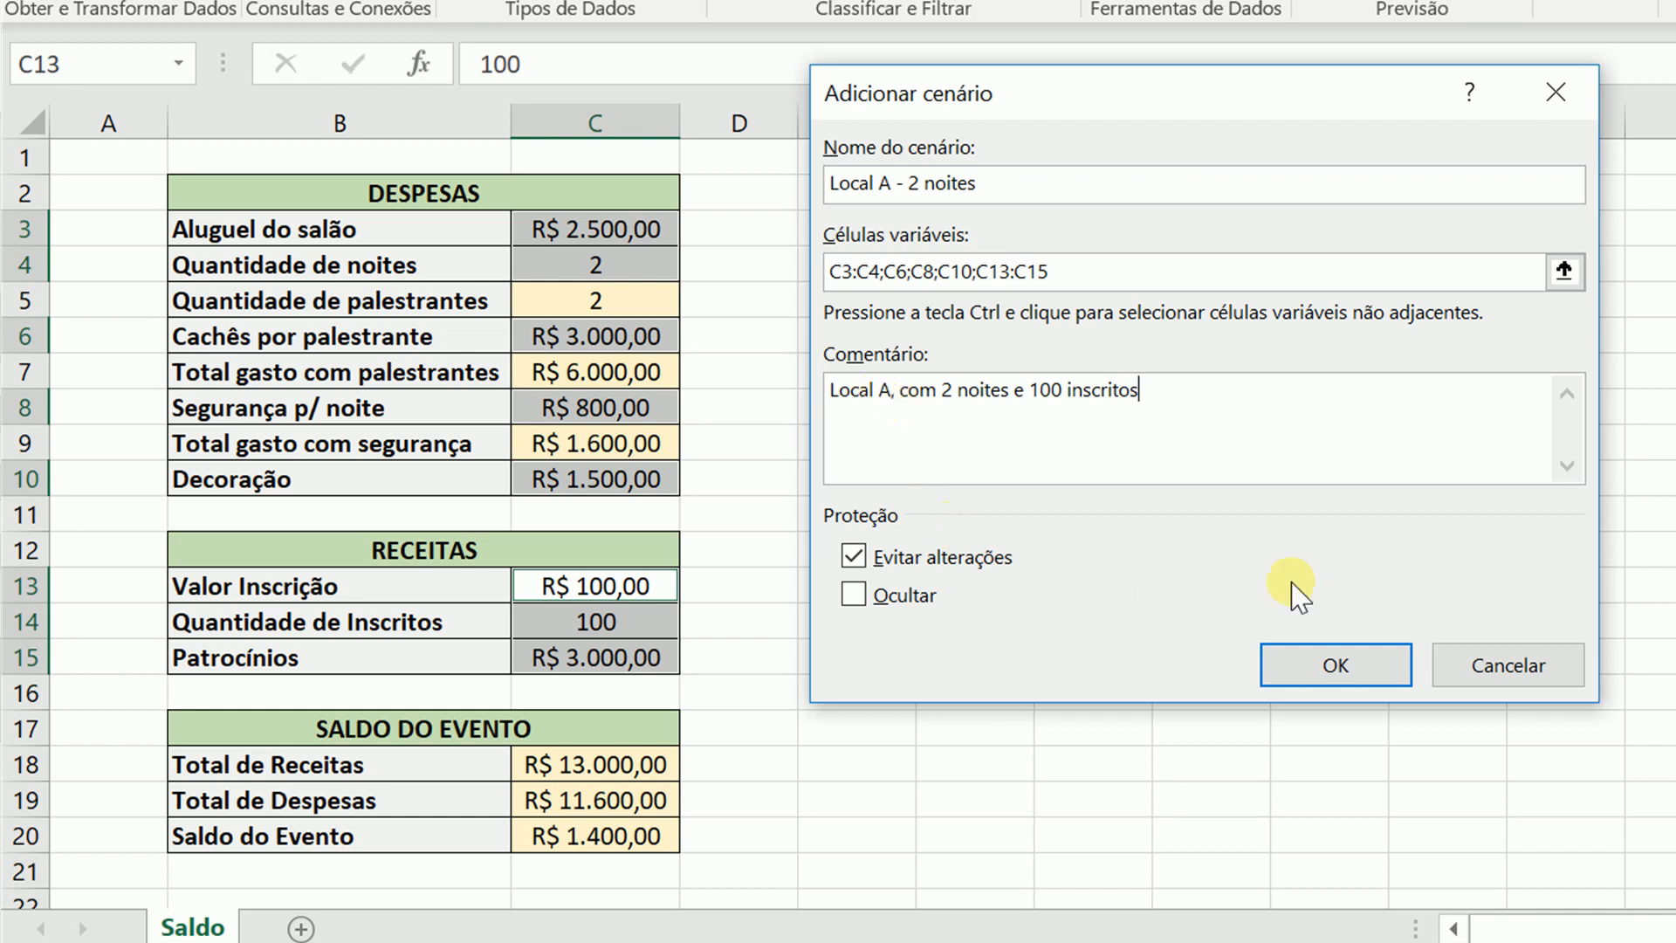
{"action": "left_click", "coordinate": [1336, 667]}
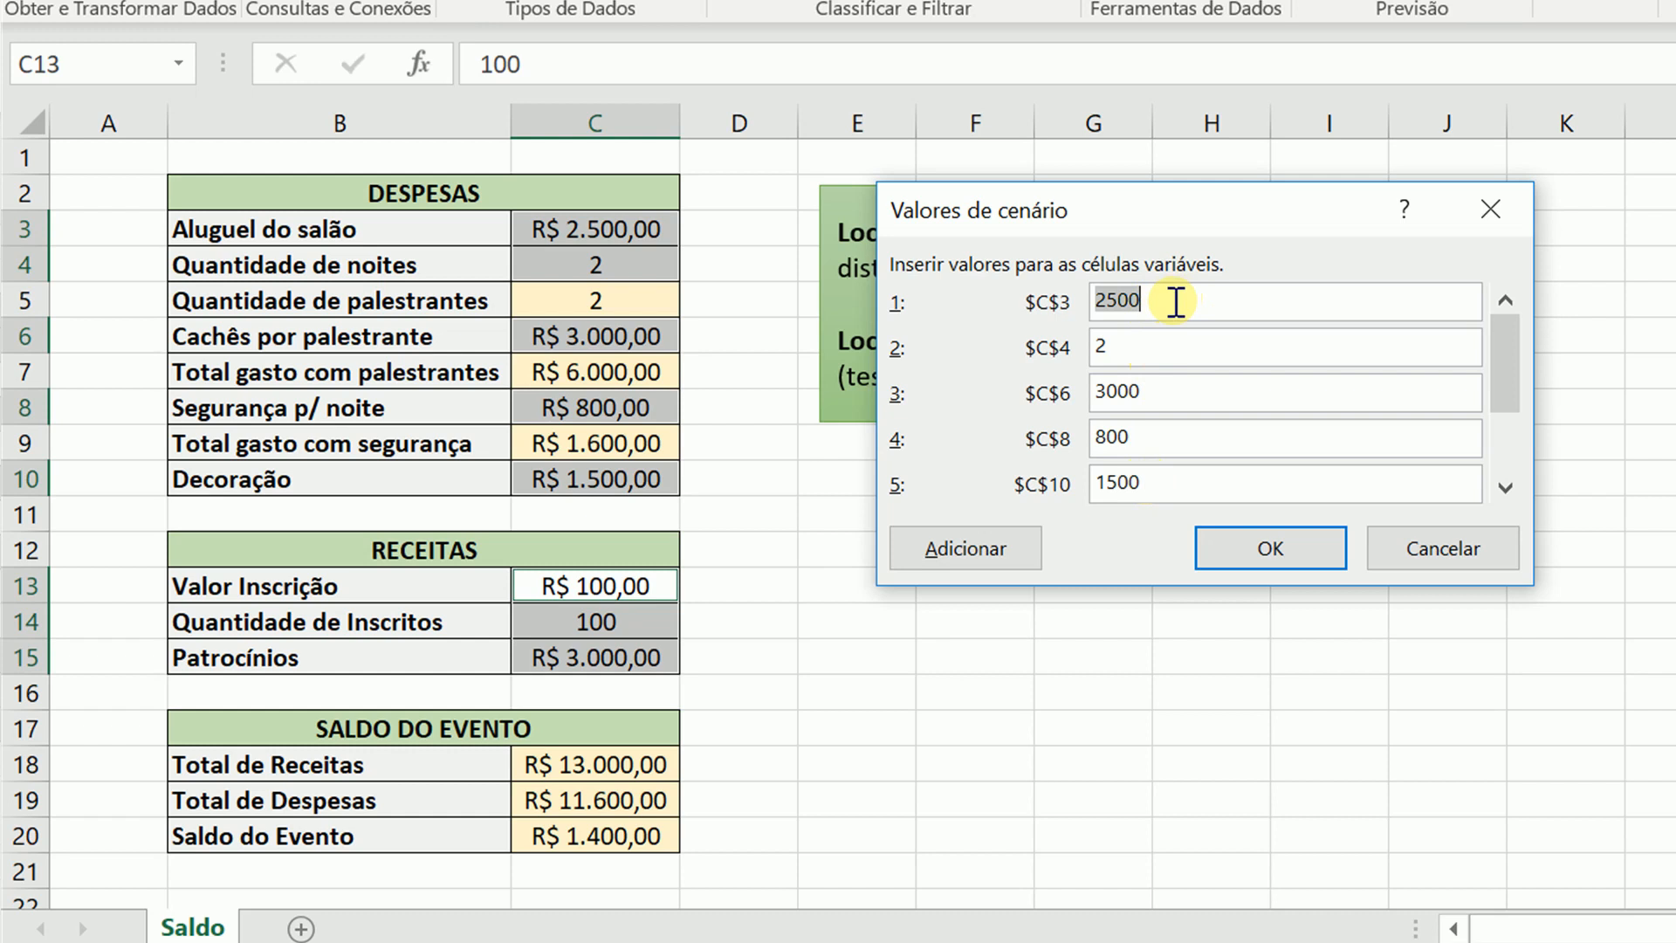
Step: Review the scenario values for all the changing cells and save the Local A two-night scenario with its current values
{"action": "left_click", "coordinate": [1159, 344]}
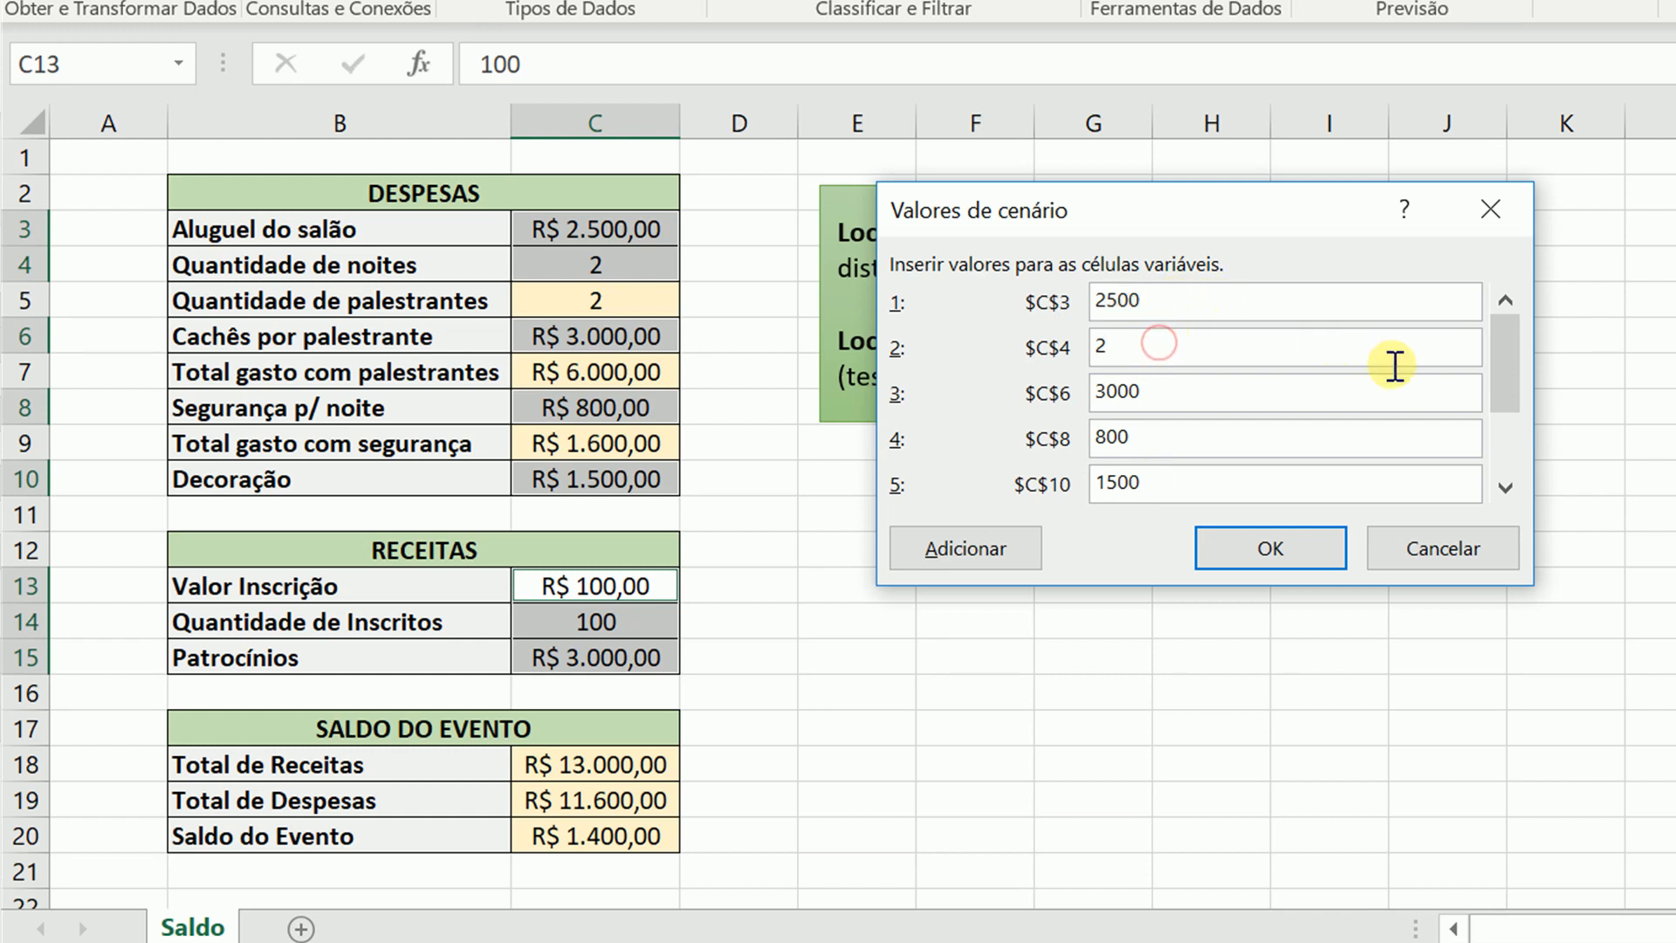
{"action": "left_click", "coordinate": [1506, 487]}
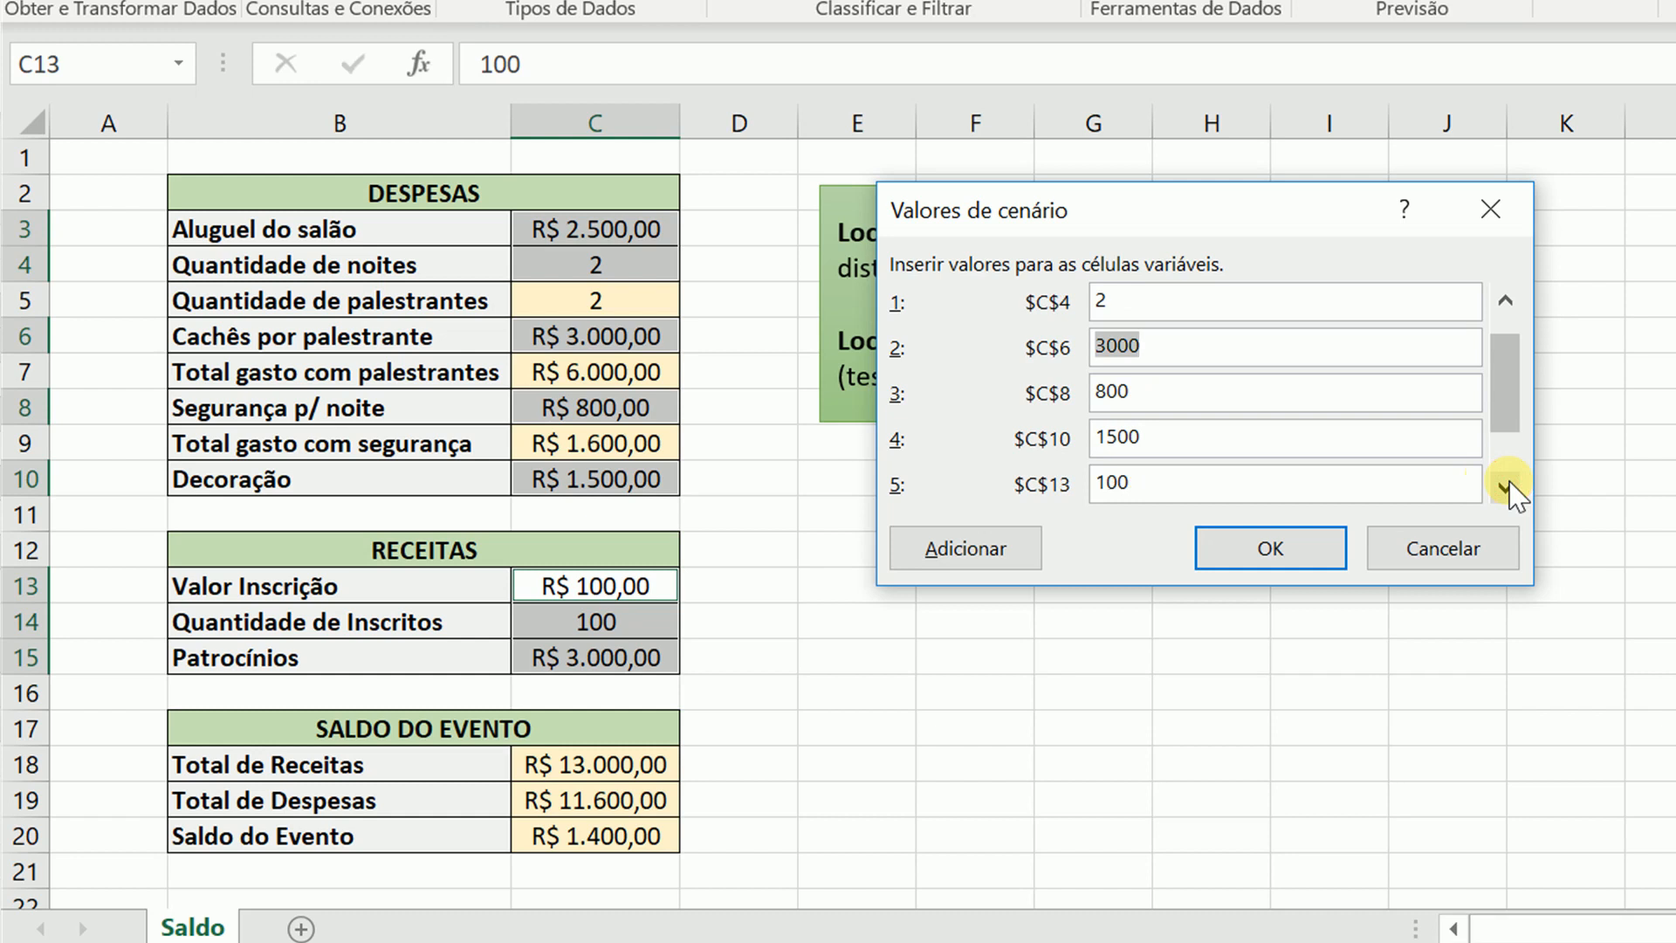
{"action": "left_click", "coordinate": [1506, 487]}
{"action": "left_click", "coordinate": [1506, 487]}
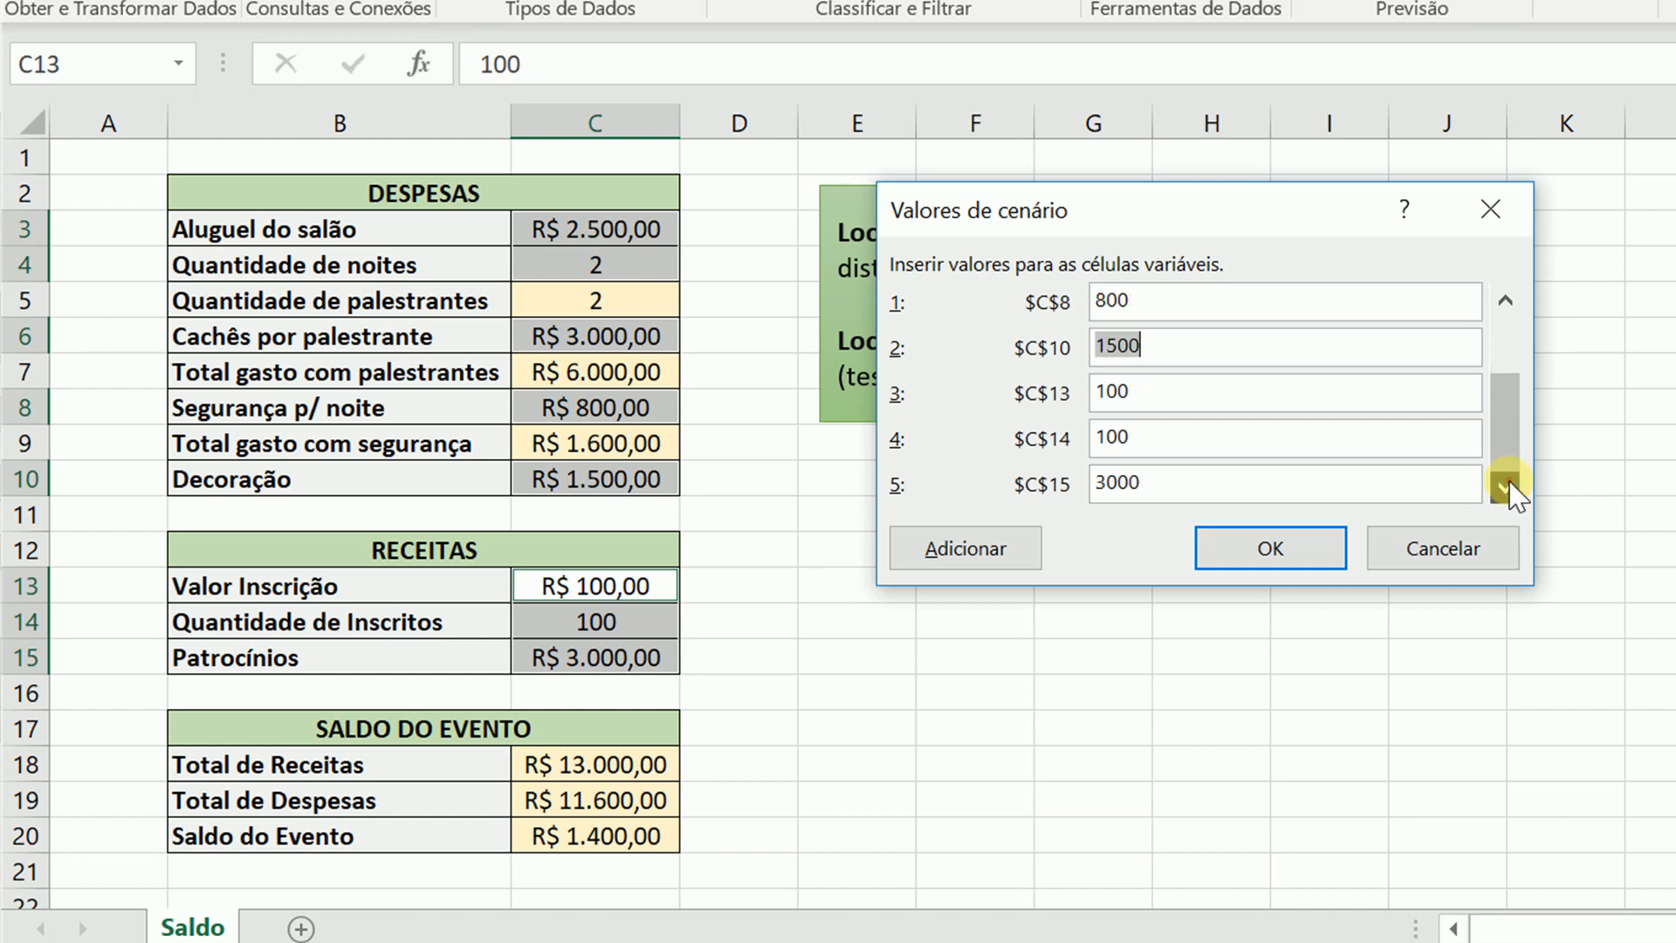
{"action": "left_click", "coordinate": [1202, 397]}
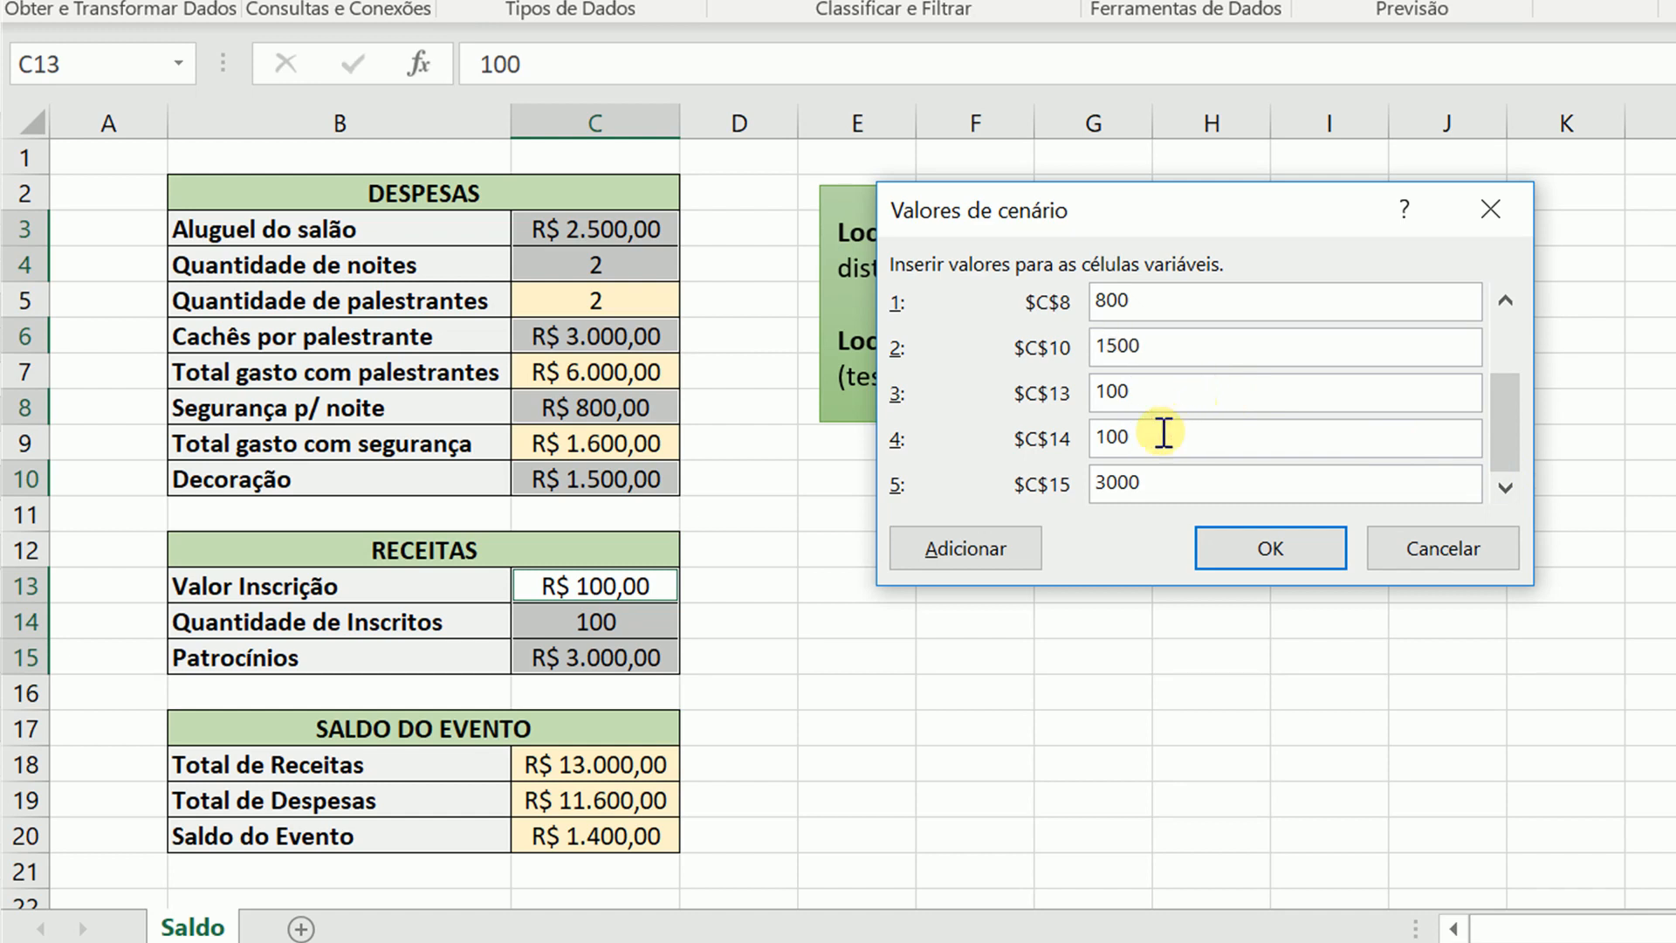
{"action": "left_click", "coordinate": [1152, 469]}
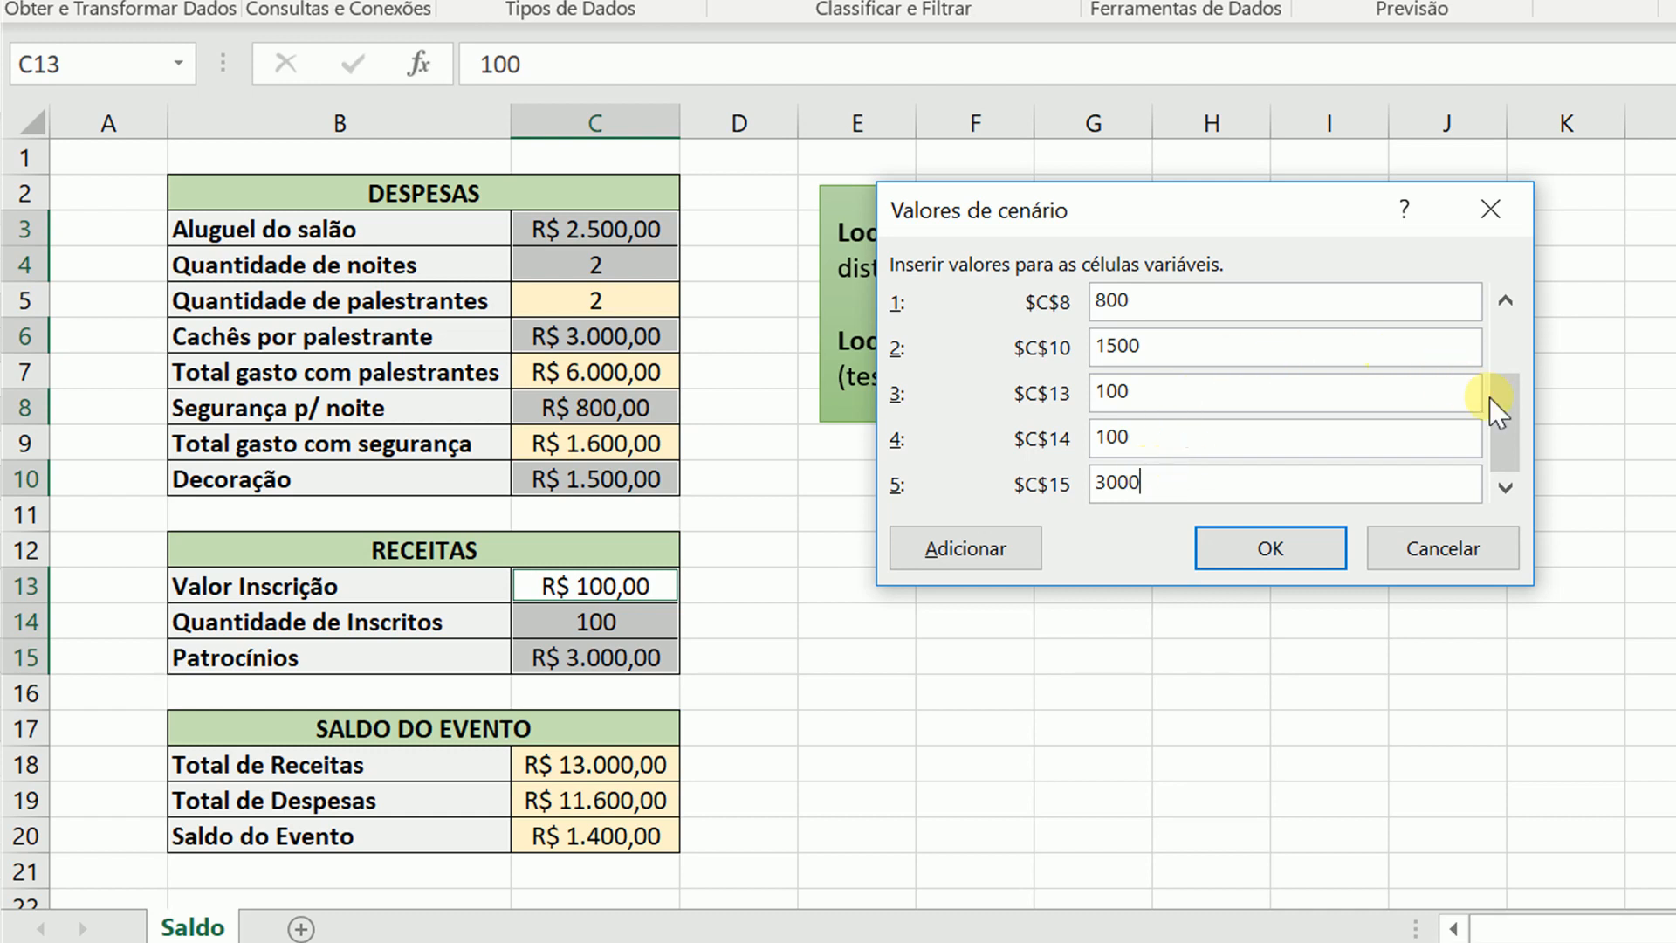
{"action": "left_click_drag", "start_coordinate": [1500, 405], "coordinate": [1500, 328]}
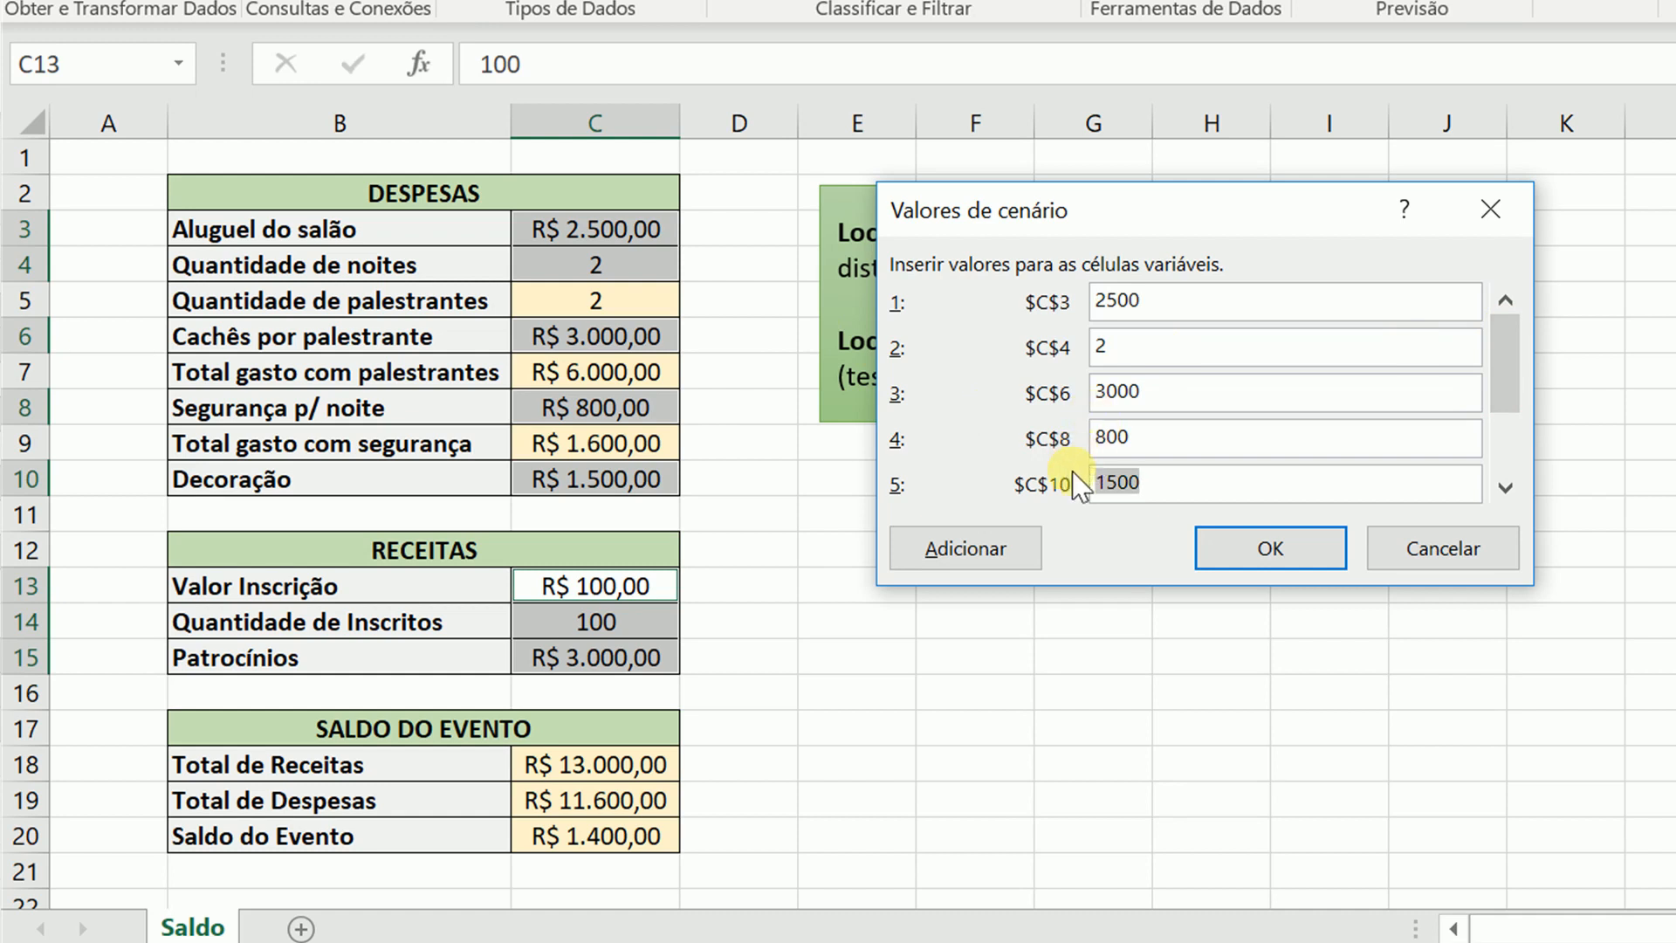
{"action": "left_click", "coordinate": [1268, 550]}
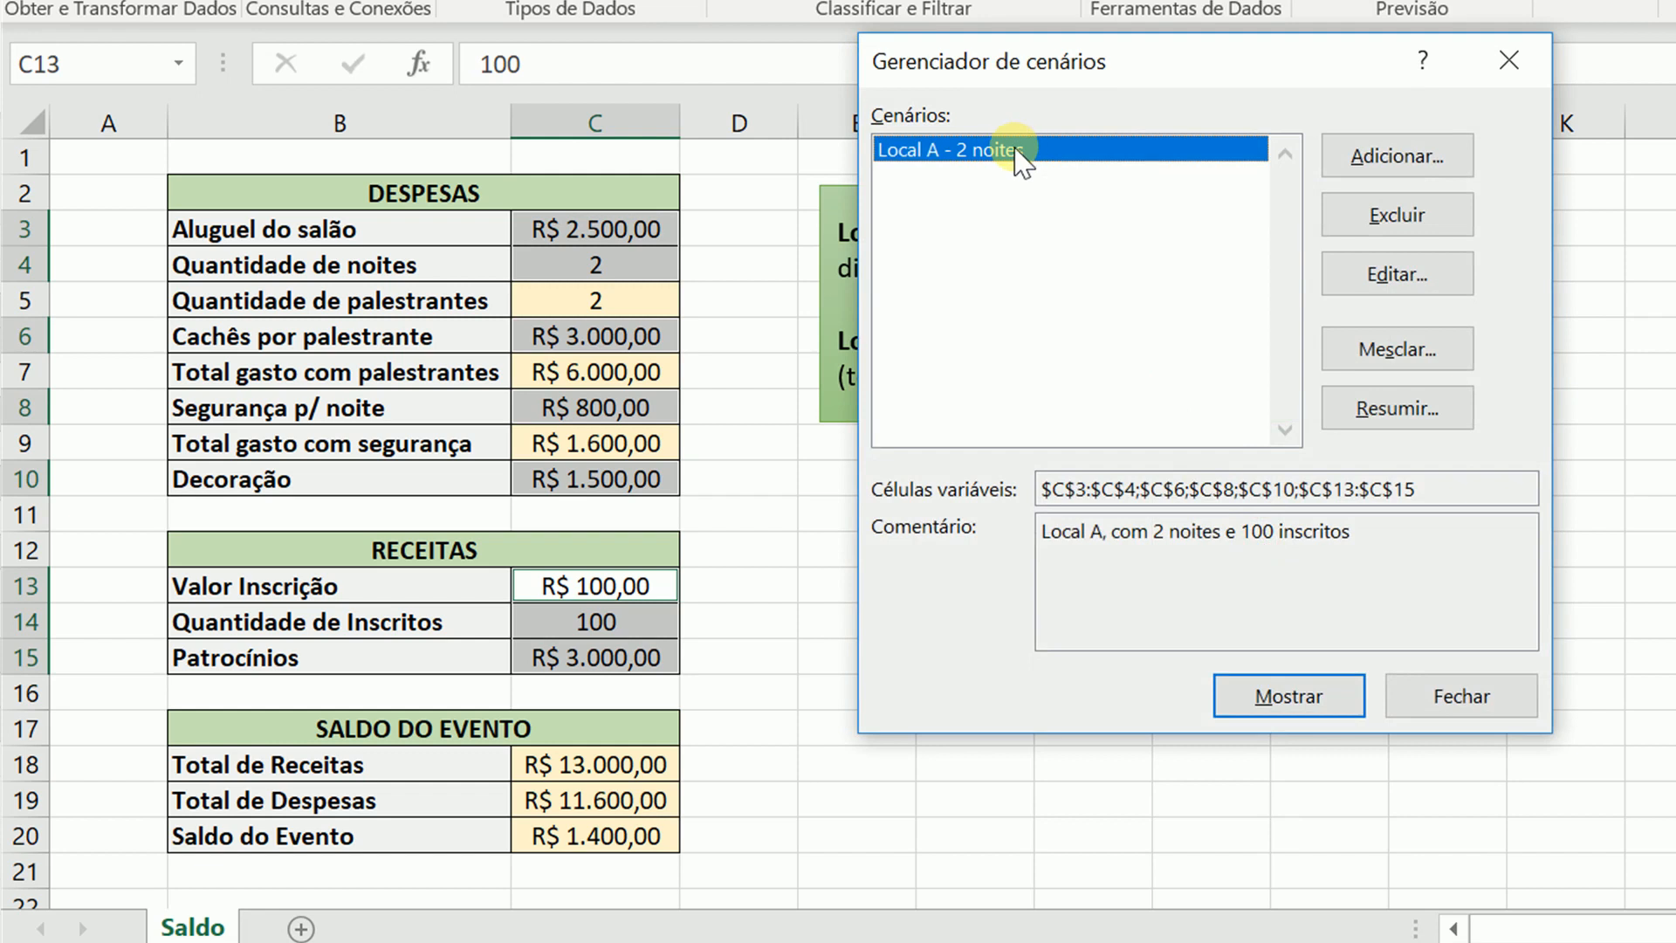
Step: Add scenario "Local A - 3 noites" with comment "Local A com 3 noites / Serão 100 inscritos e o valor da inscrição é de R$ 120,00"
{"action": "left_click", "coordinate": [1367, 157]}
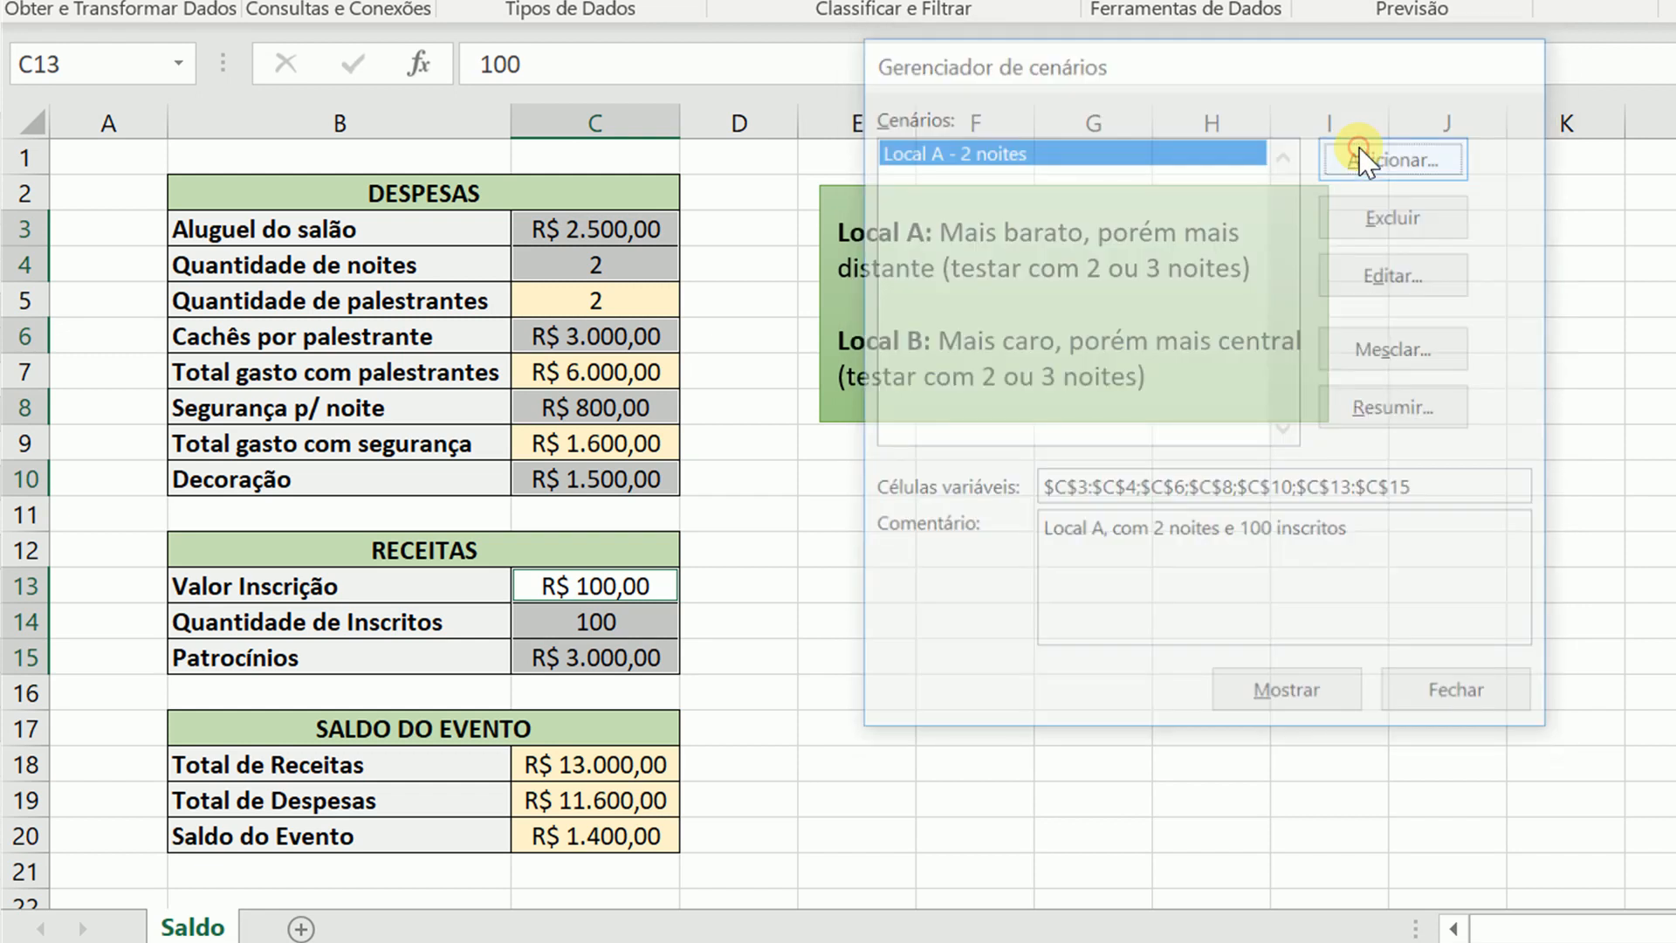
{"action": "type", "text": "Local A - 3 noites"}
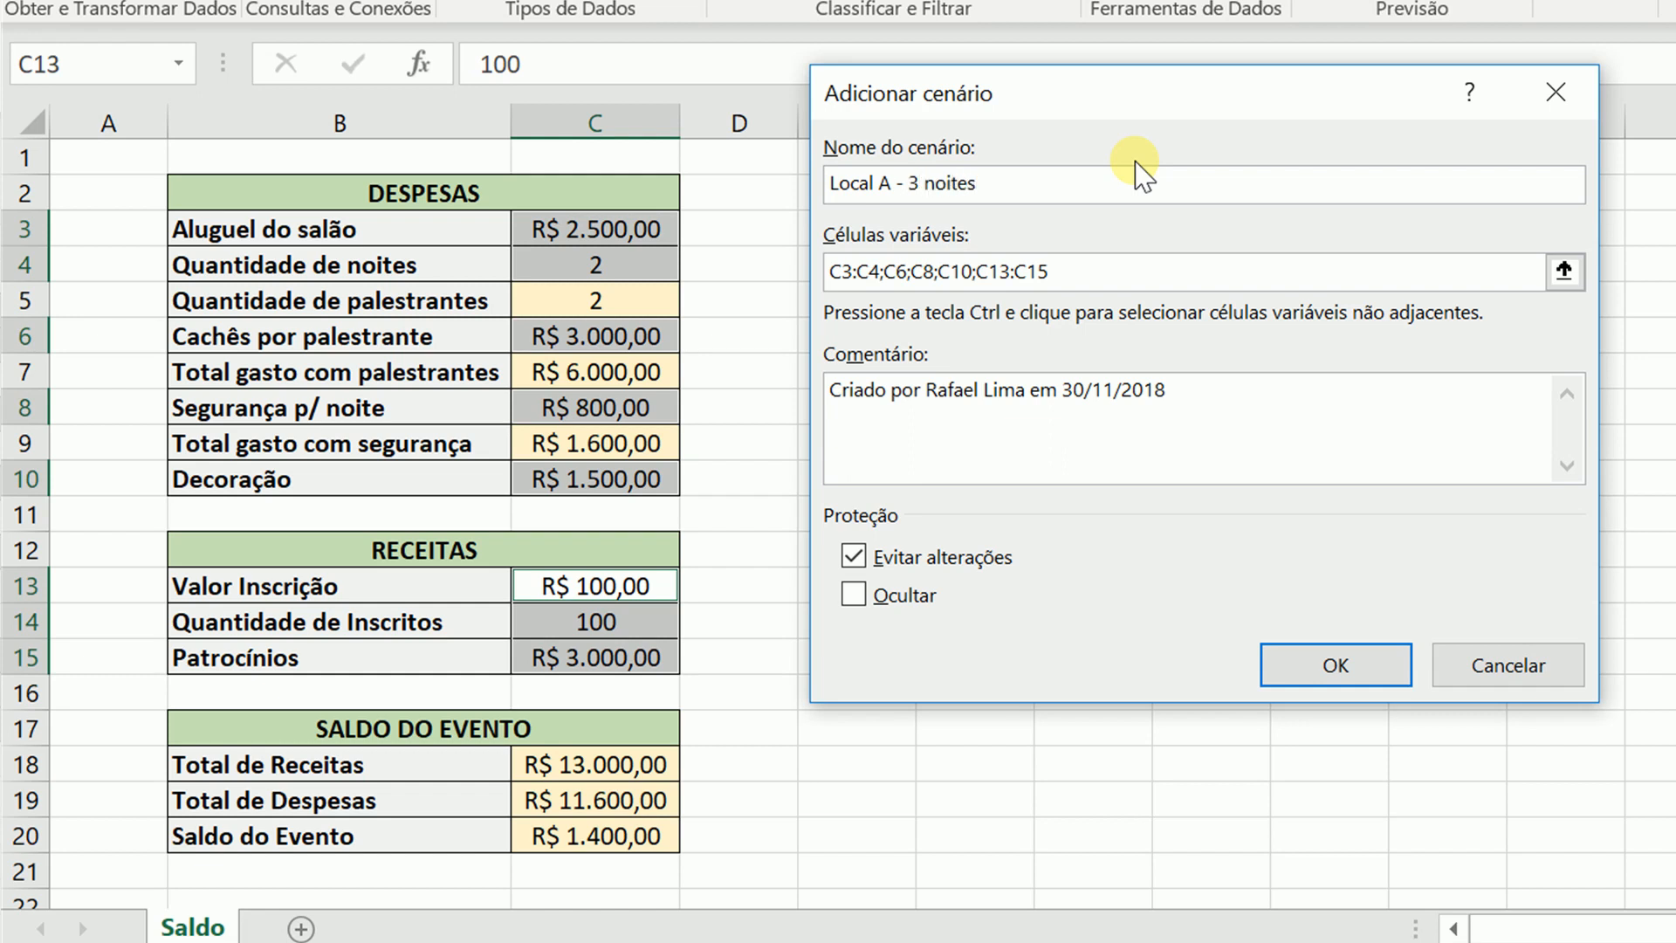
{"action": "left_click_drag", "start_coordinate": [1238, 389], "coordinate": [894, 401]}
{"action": "left_click_drag", "start_coordinate": [1190, 383], "coordinate": [844, 405]}
{"action": "type", "text": "Lo"}
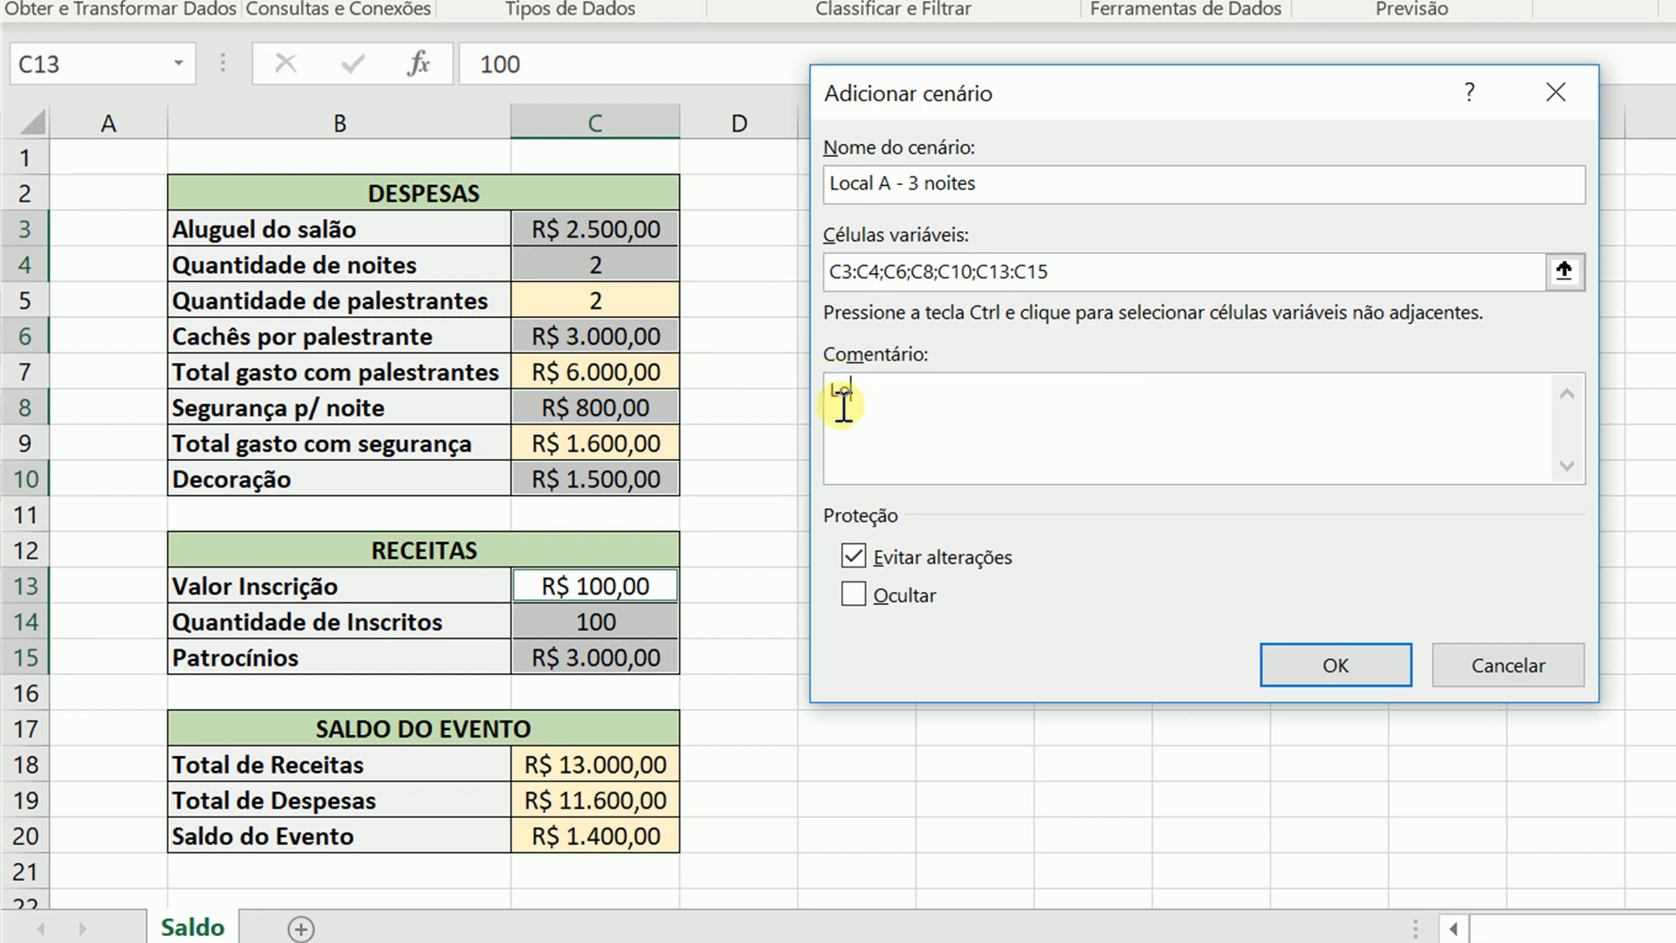
{"action": "type", "text": "cal A com 3 noites Serão 100 i"}
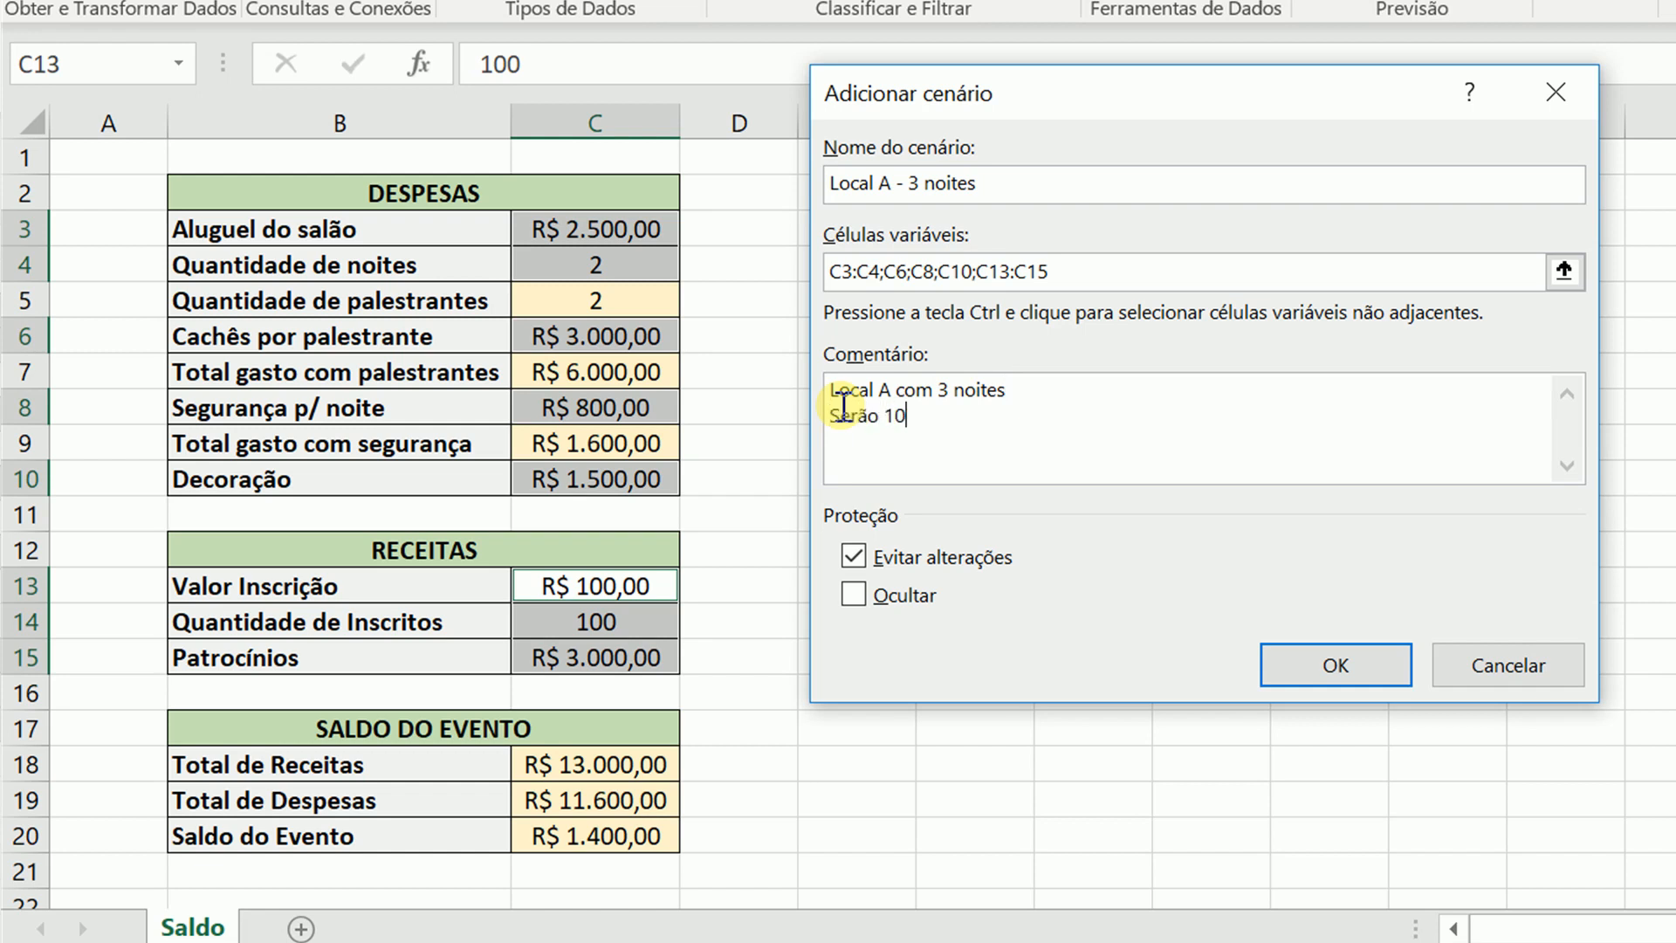
{"action": "type", "text": "nscritos e o valor da inscrição é de R$ 120,00"}
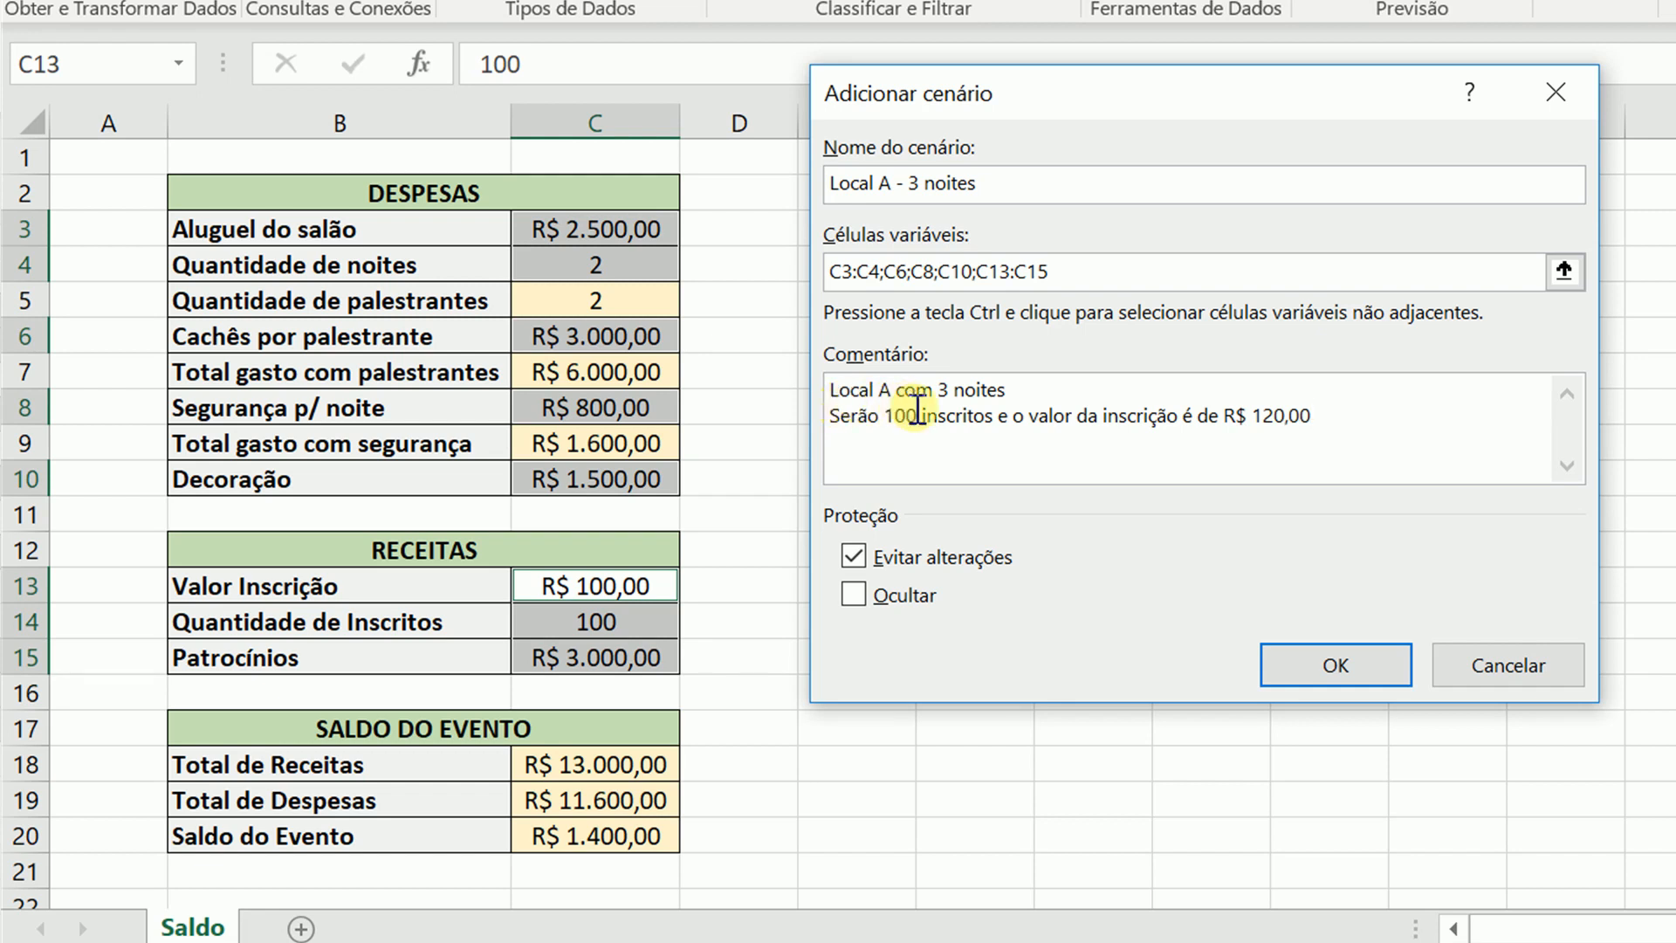
{"action": "left_click", "coordinate": [1336, 657]}
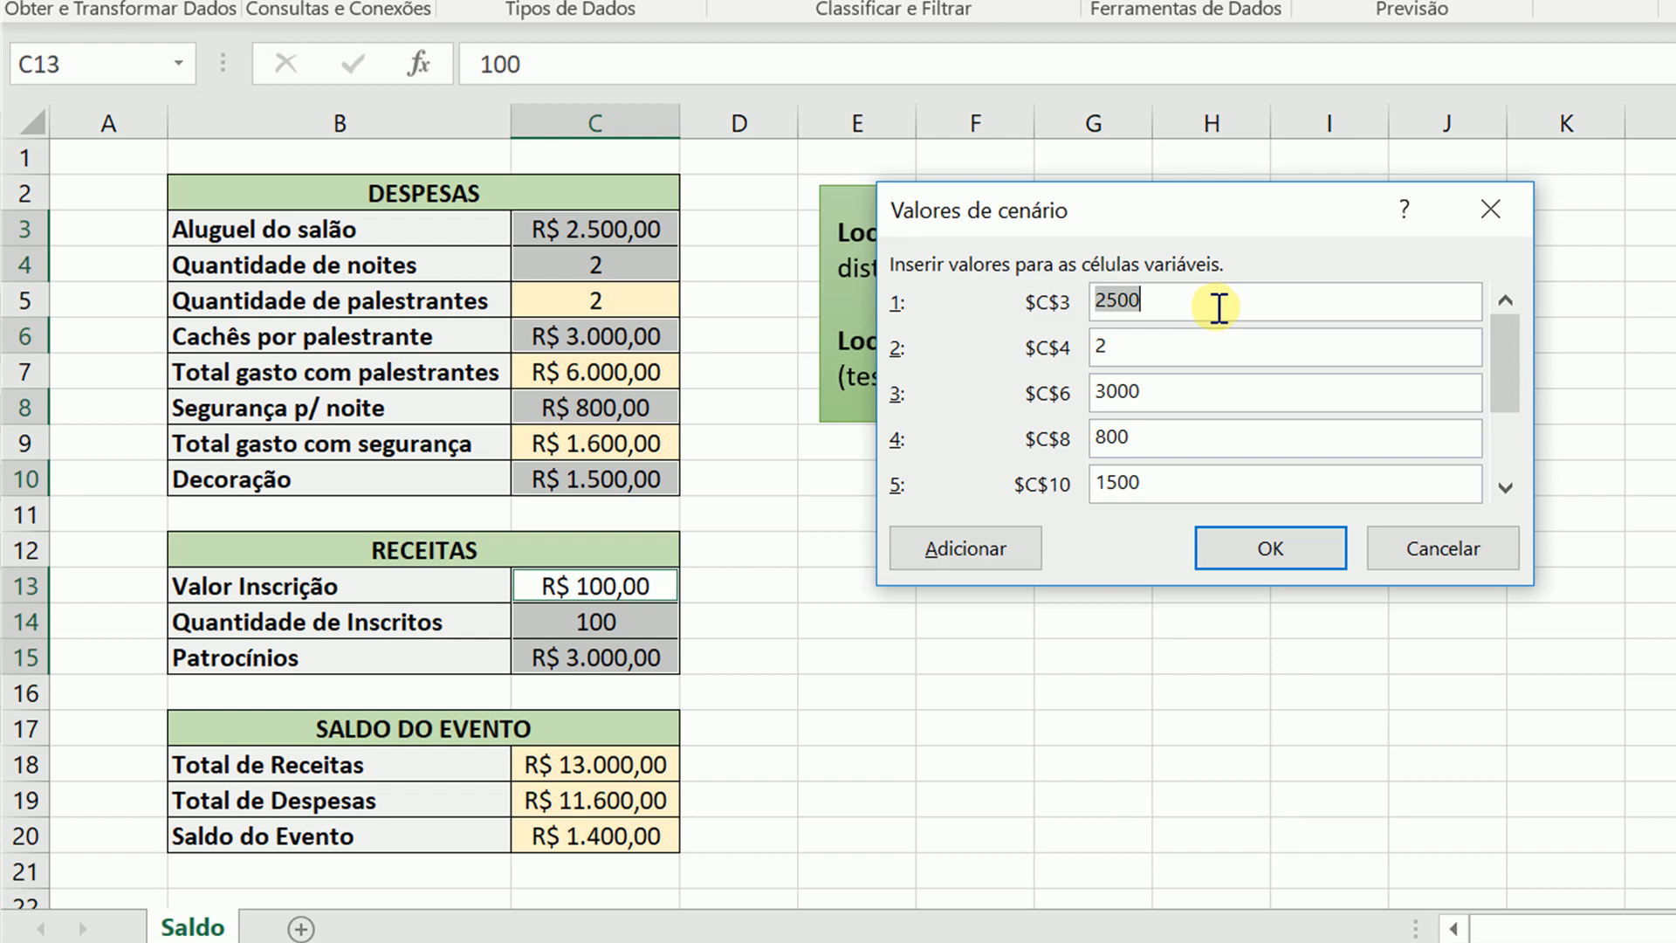
Step: Set the three-night scenario's hall rental (C3) to 3500 and its number of nights (C4) to 3
{"action": "type", "text": "35"}
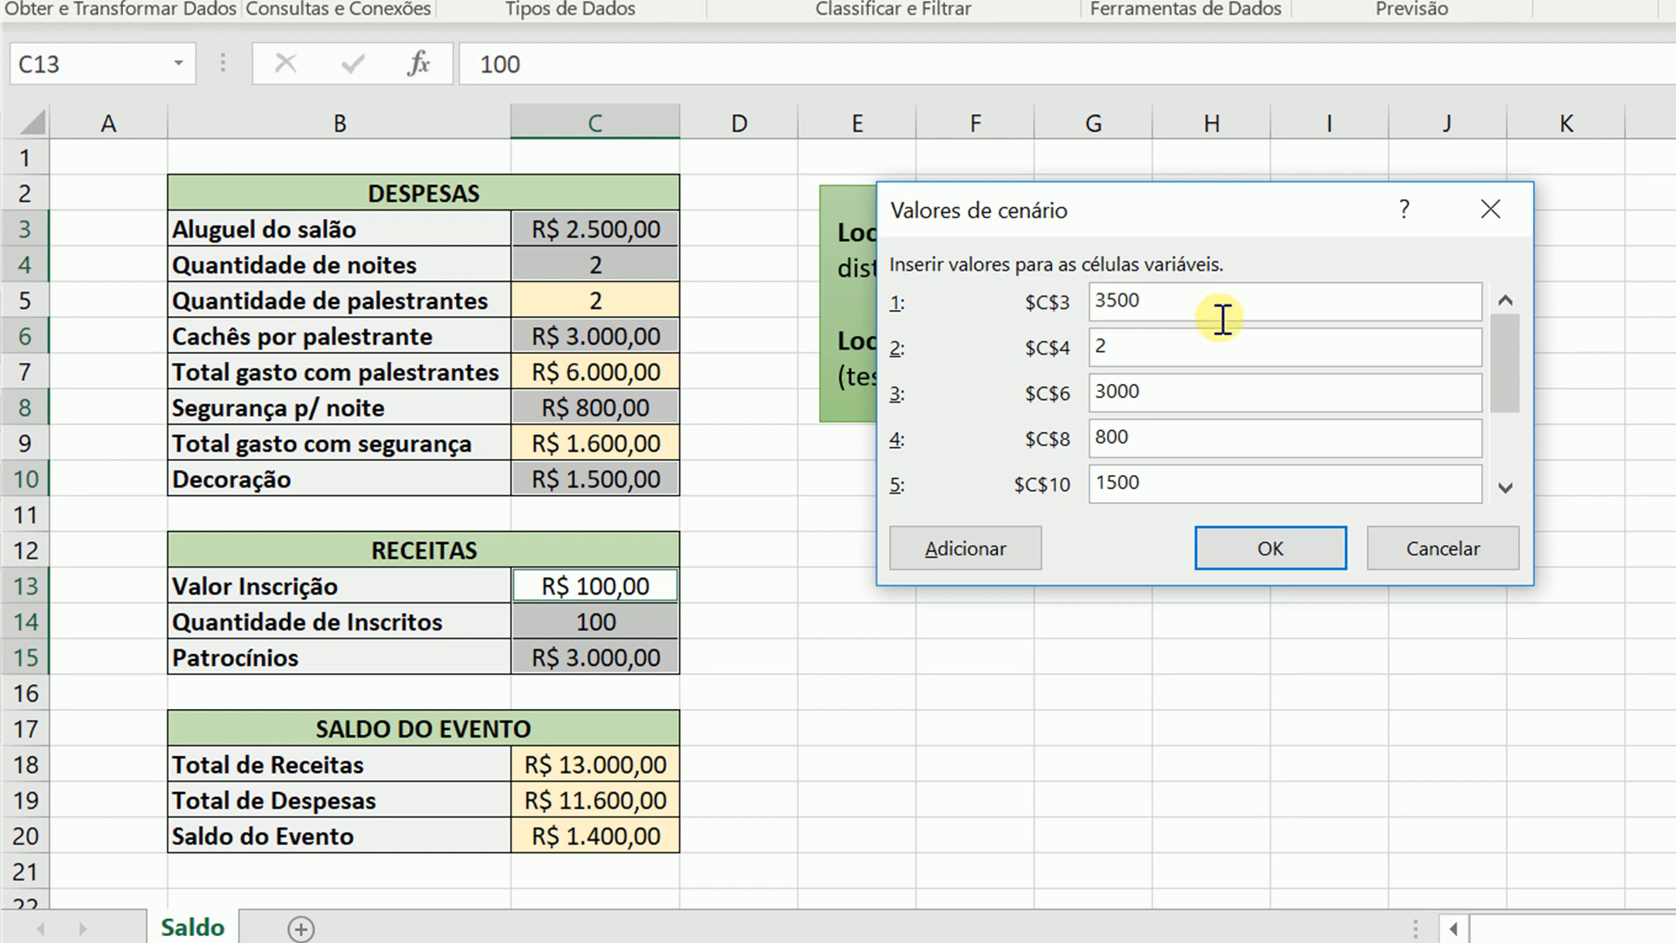
{"action": "double_click", "coordinate": [1229, 344]}
{"action": "type", "text": "3"}
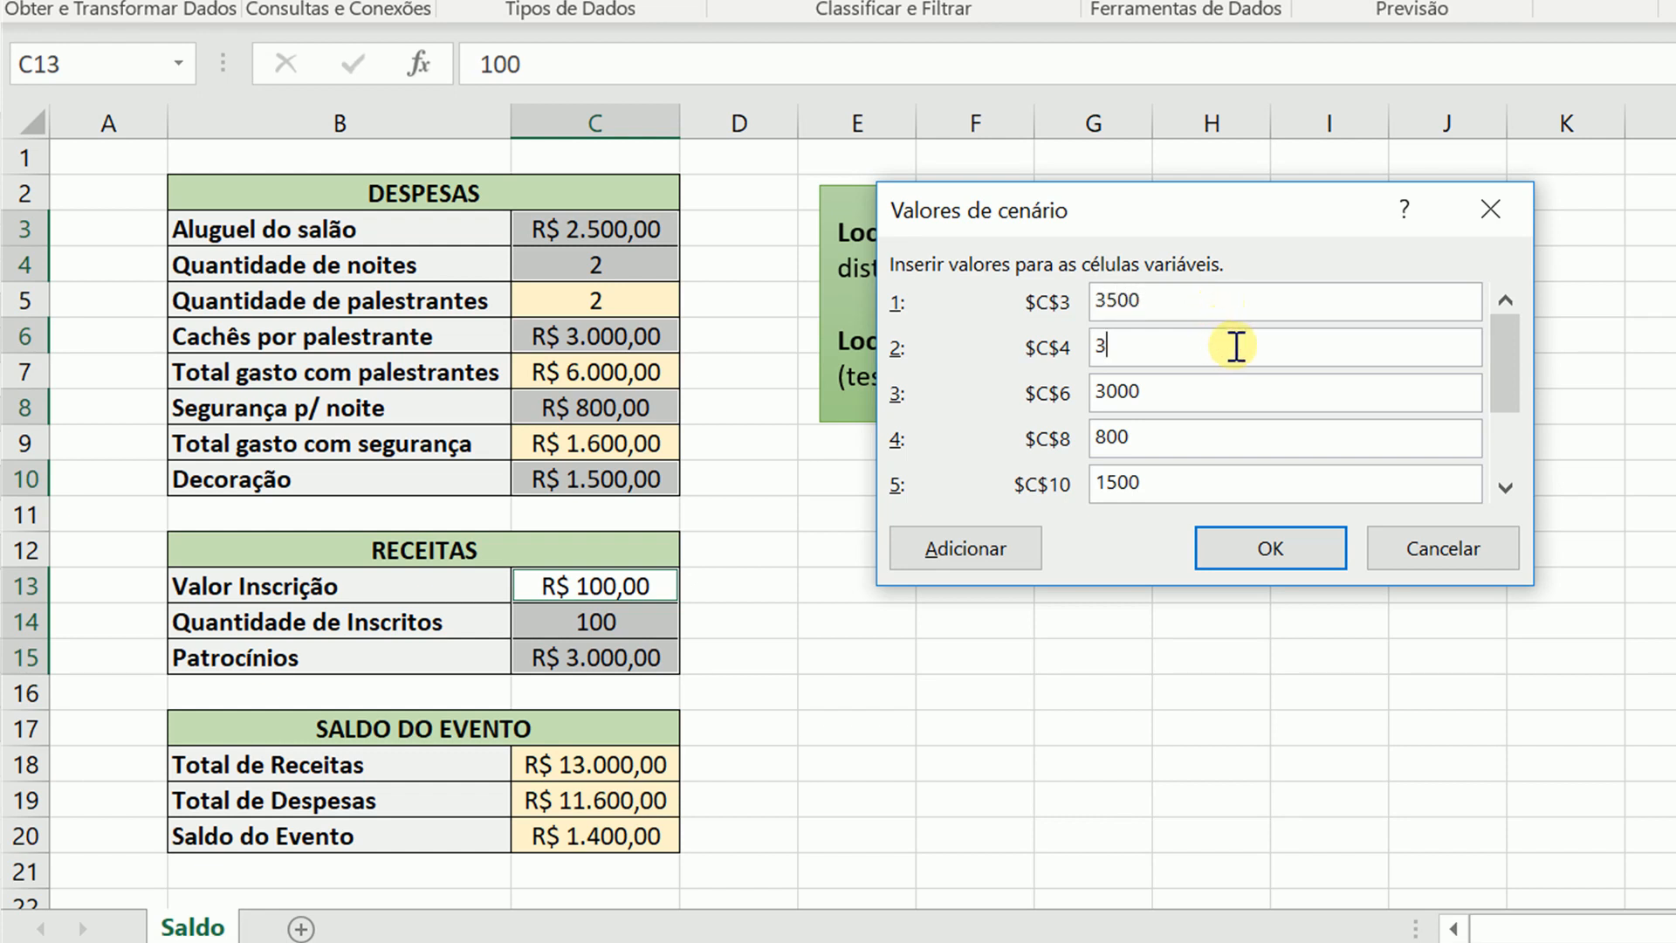
{"action": "left_click", "coordinate": [1222, 384]}
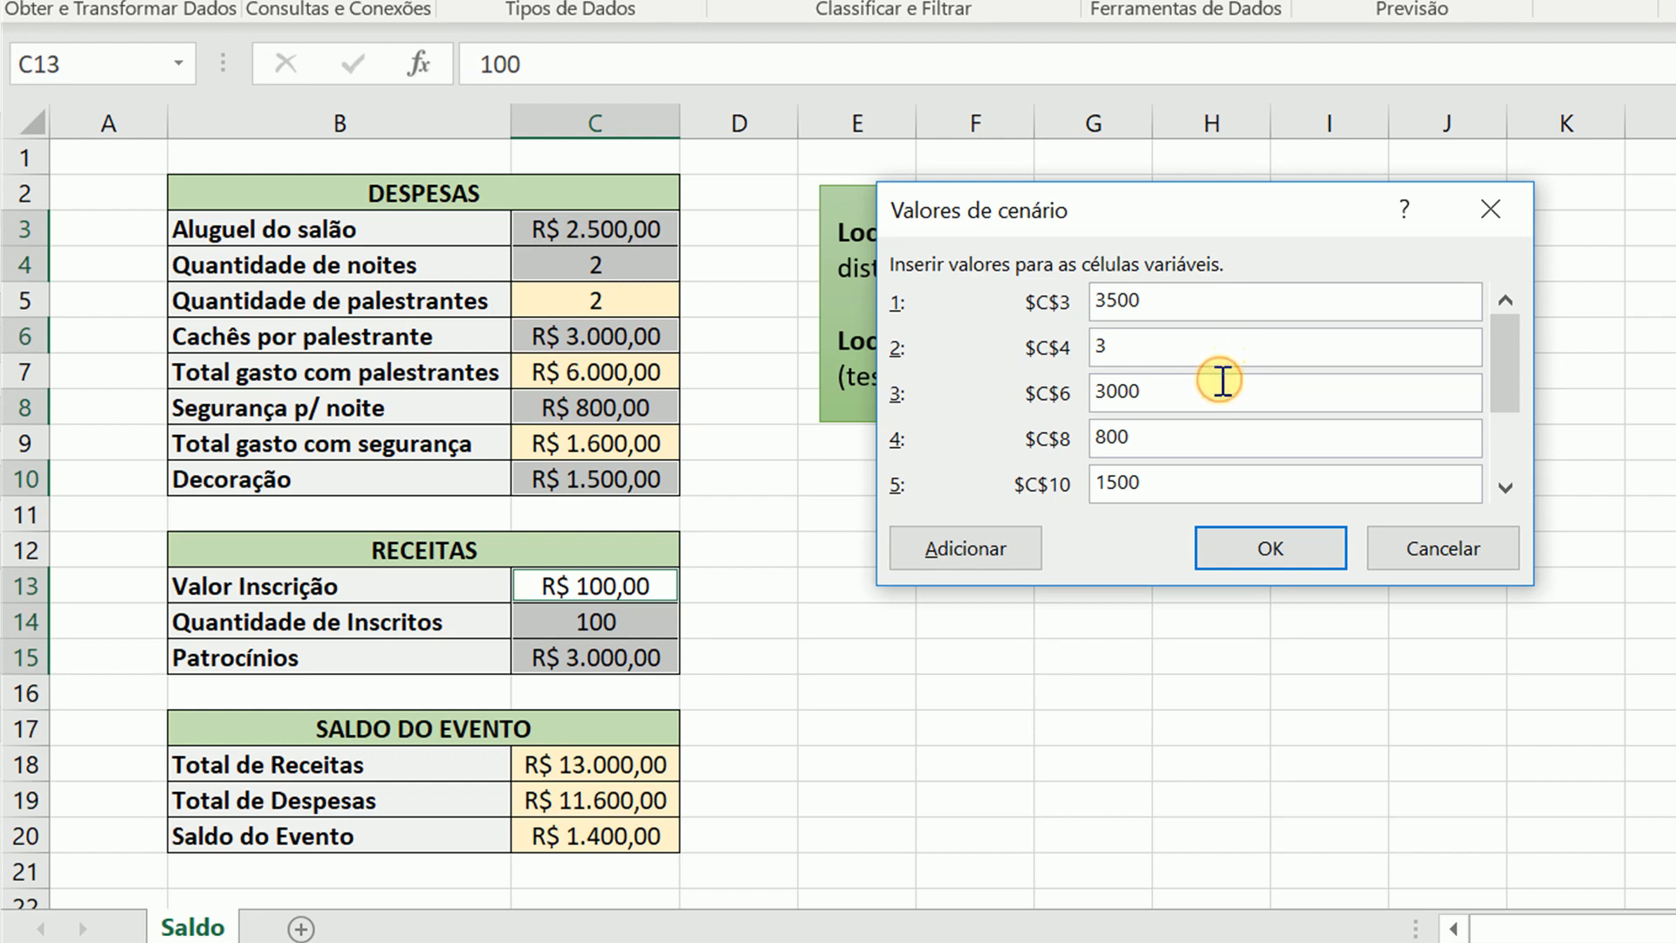
{"action": "left_click", "coordinate": [1203, 436]}
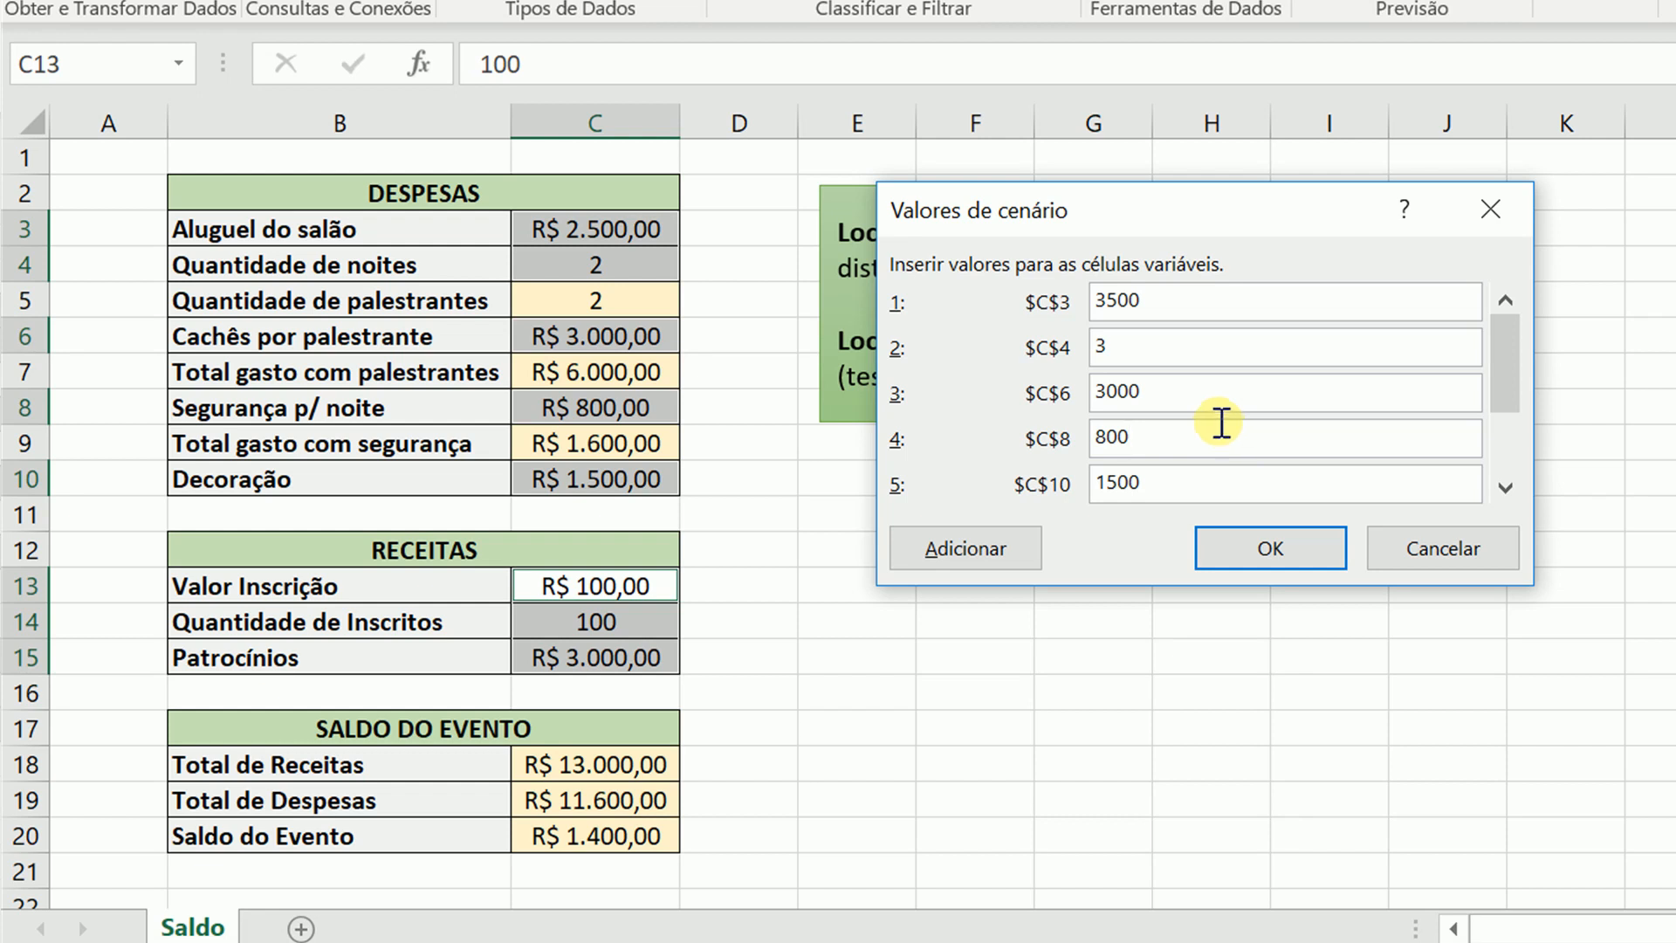
Step: Set the Local A three-night scenario's decoration (C10) to 2000 and registration fee (C13) to 120, and save the scenario
{"action": "left_click_drag", "start_coordinate": [1502, 367], "coordinate": [1491, 426]}
{"action": "left_click", "coordinate": [1181, 347]}
{"action": "left_click_drag", "start_coordinate": [1149, 347], "coordinate": [972, 329]}
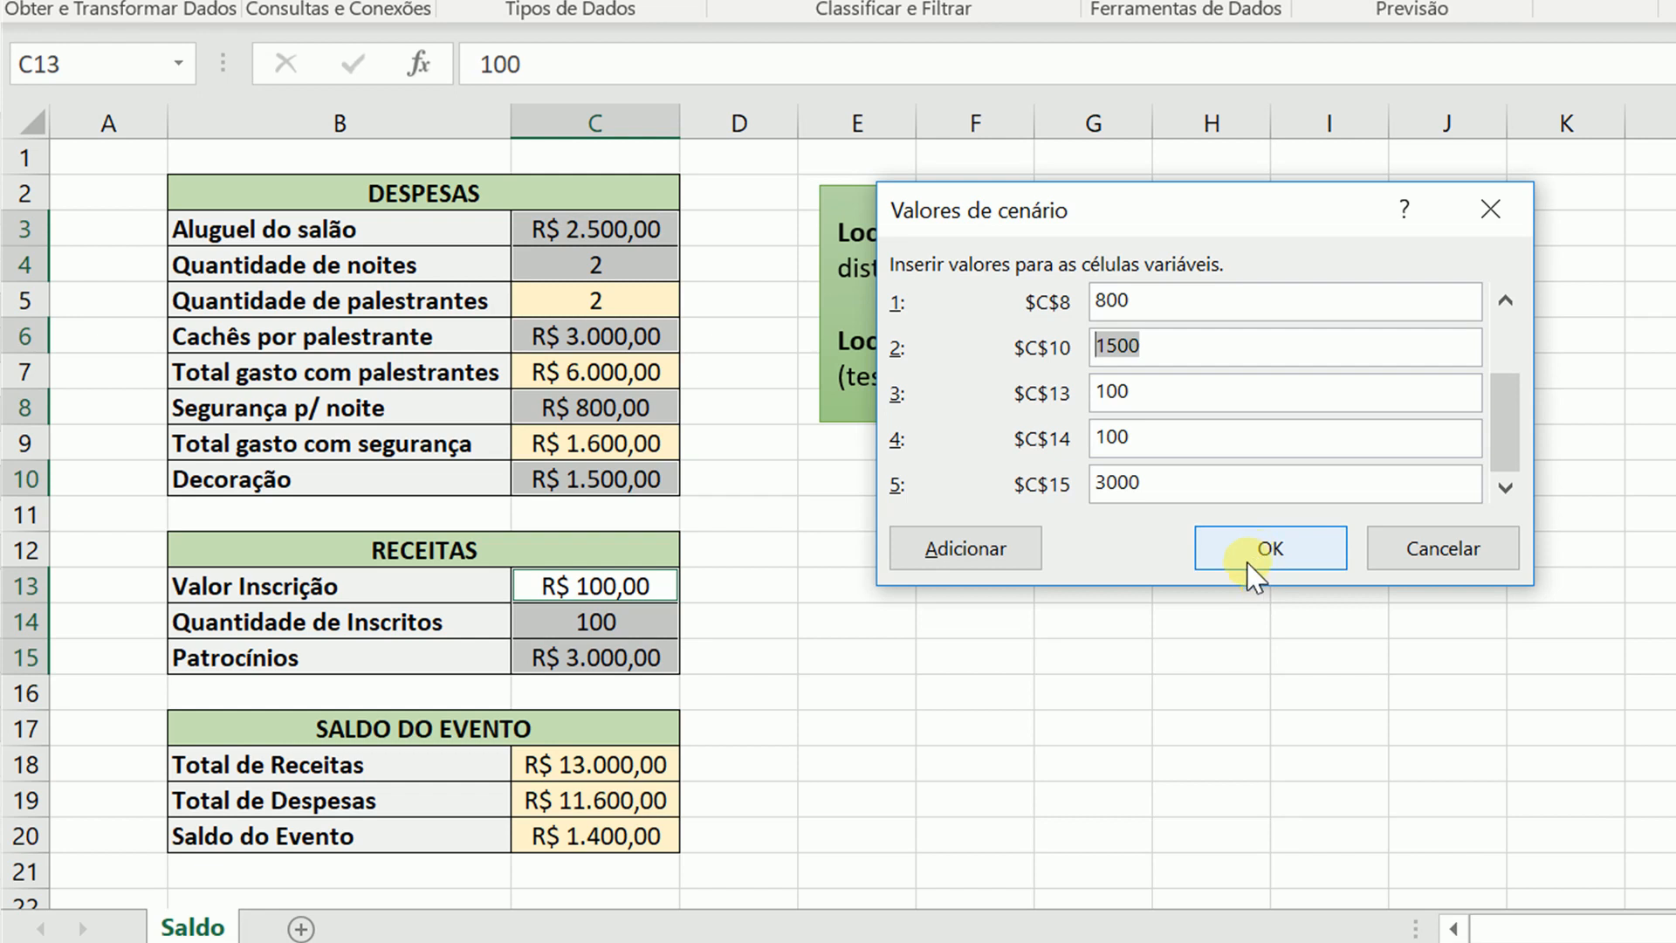
{"action": "type", "text": "2000"}
{"action": "left_click", "coordinate": [1189, 388]}
{"action": "double_click", "coordinate": [1191, 392]}
{"action": "type", "text": "120"}
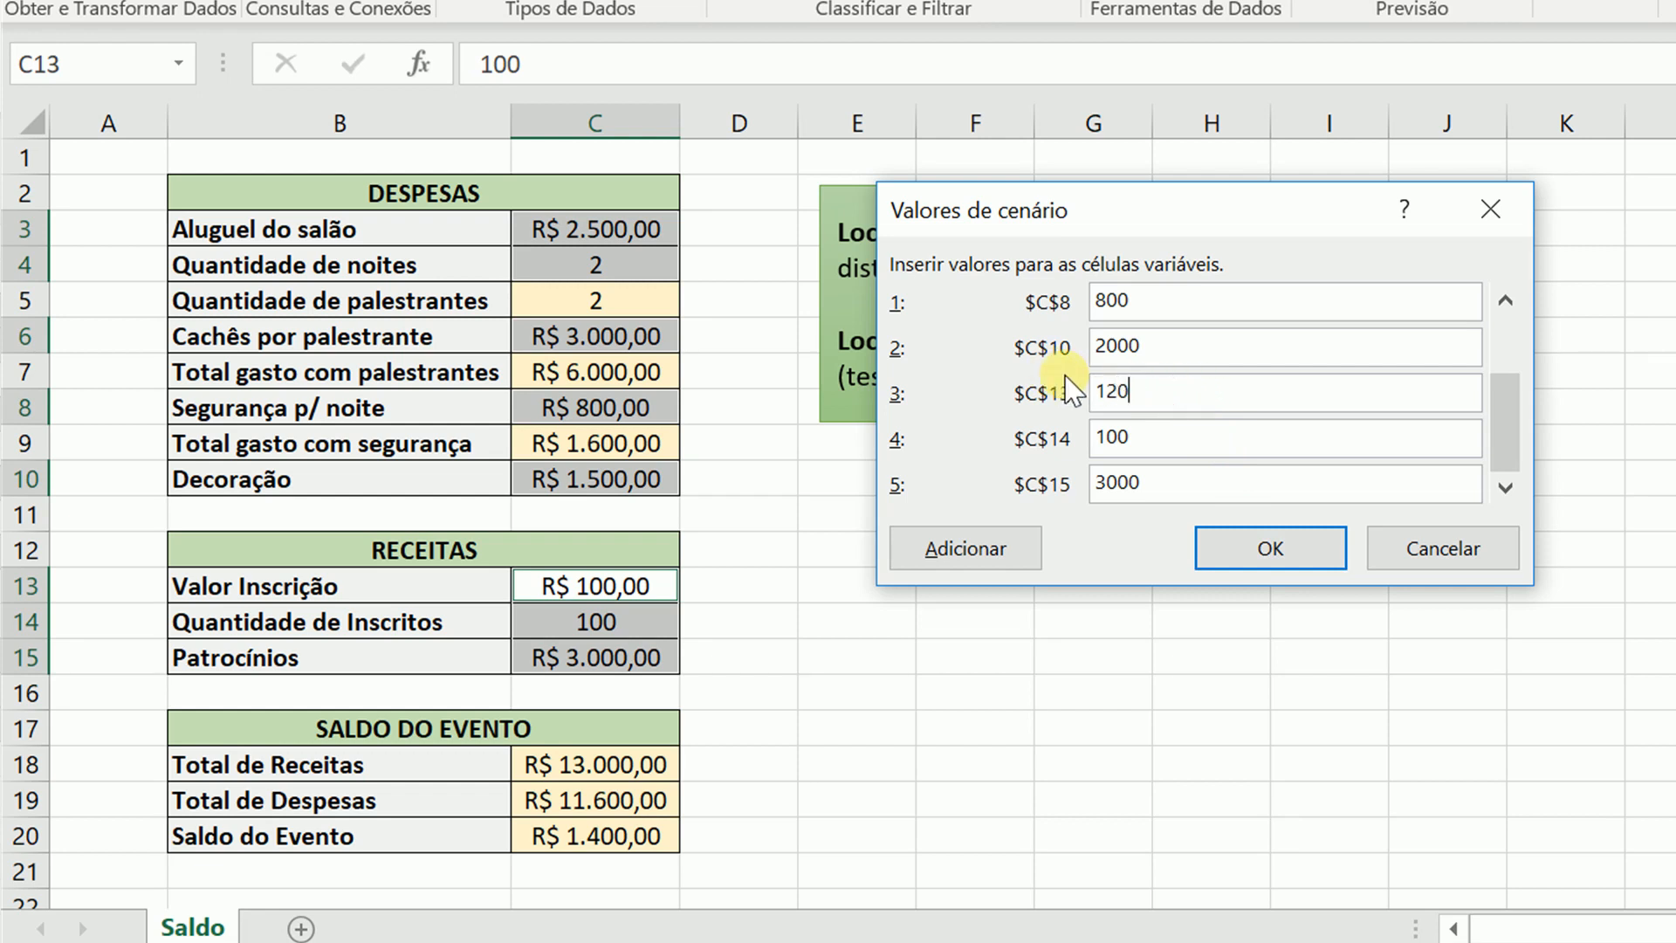
{"action": "left_click", "coordinate": [1169, 472]}
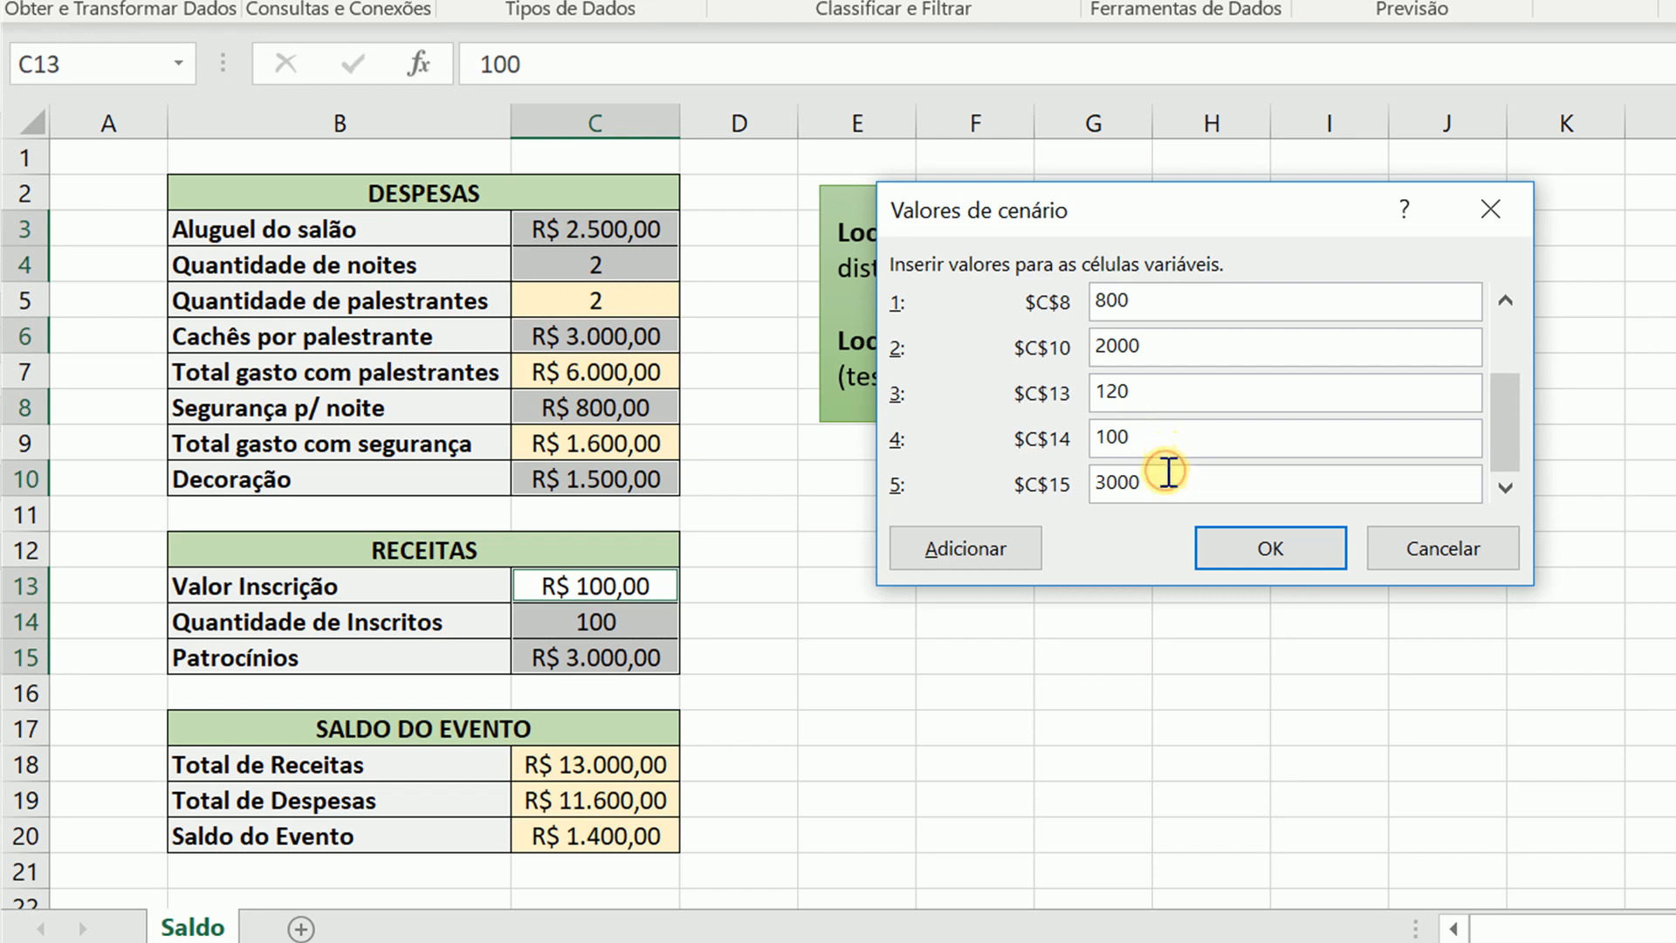
{"action": "left_click", "coordinate": [1264, 549]}
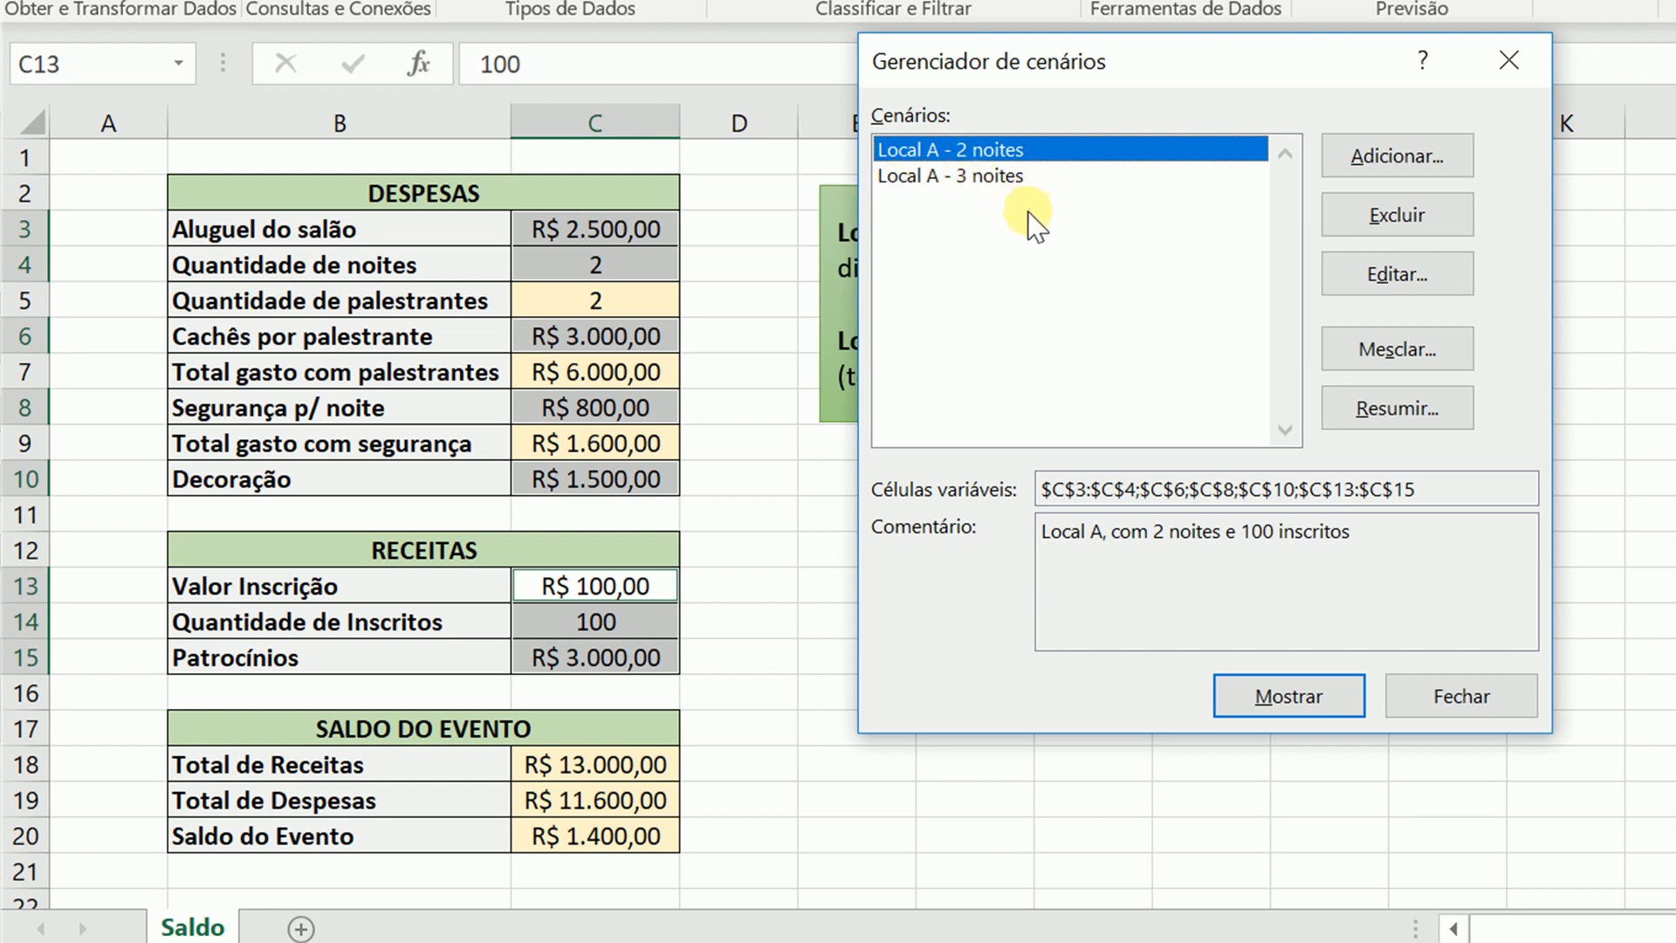
Step: Show the "Local A - 3 noites" scenario in the sheet, and switch back to the "Local A - 2 noites" scenario
{"action": "double_click", "coordinate": [976, 177]}
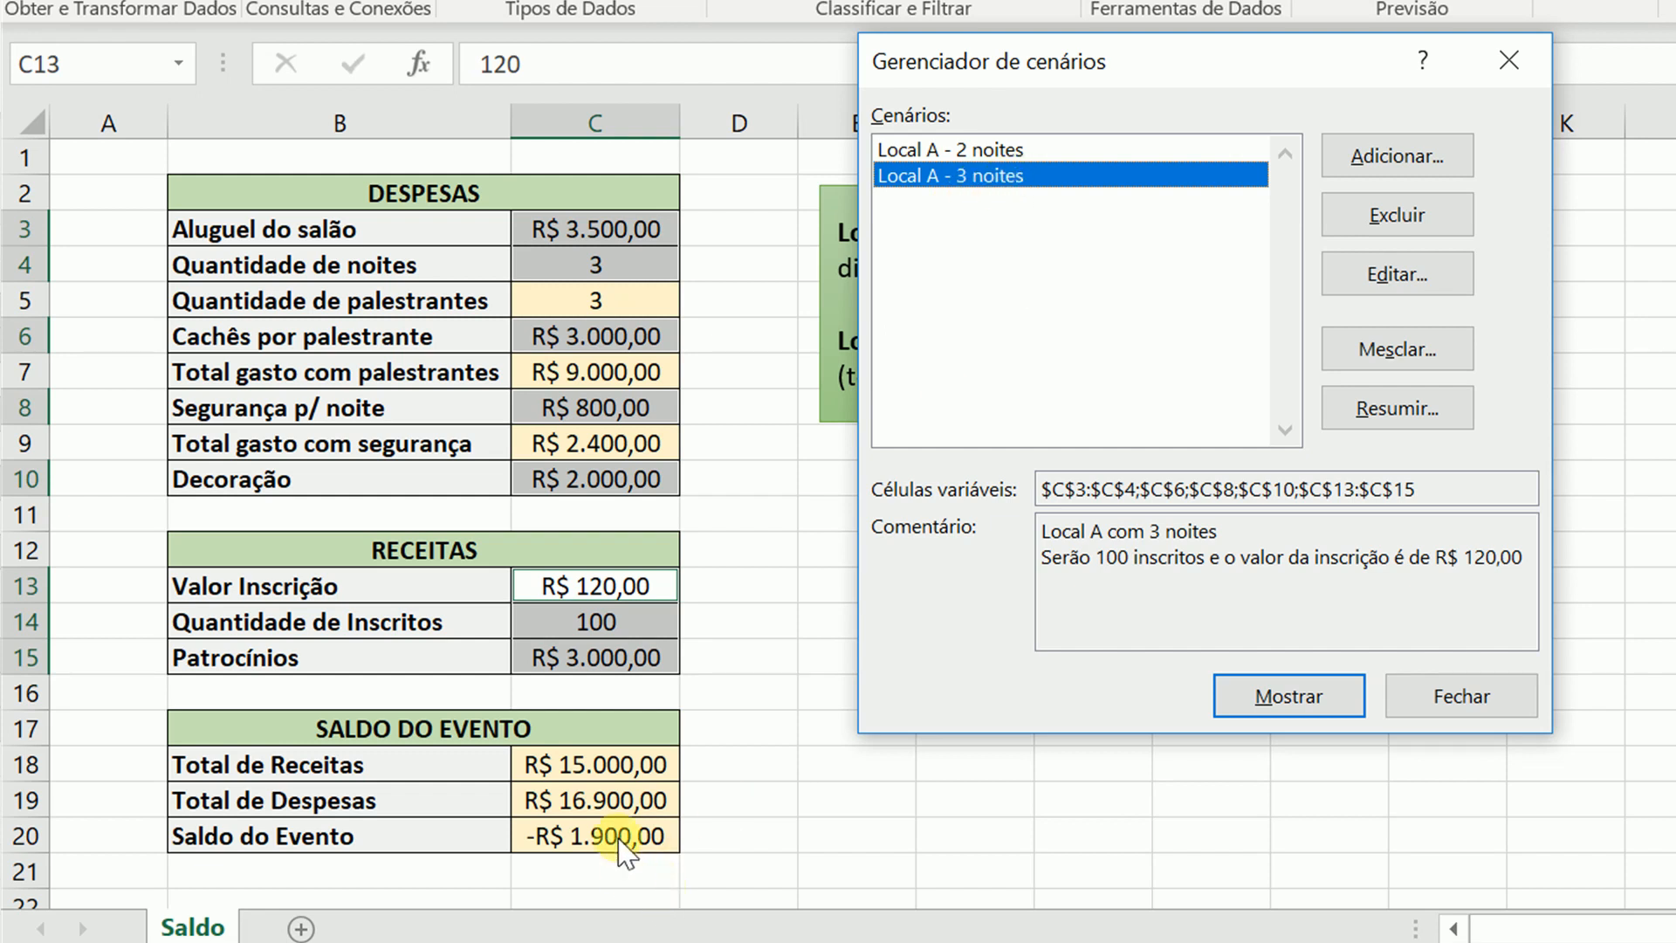
{"action": "double_click", "coordinate": [1012, 157]}
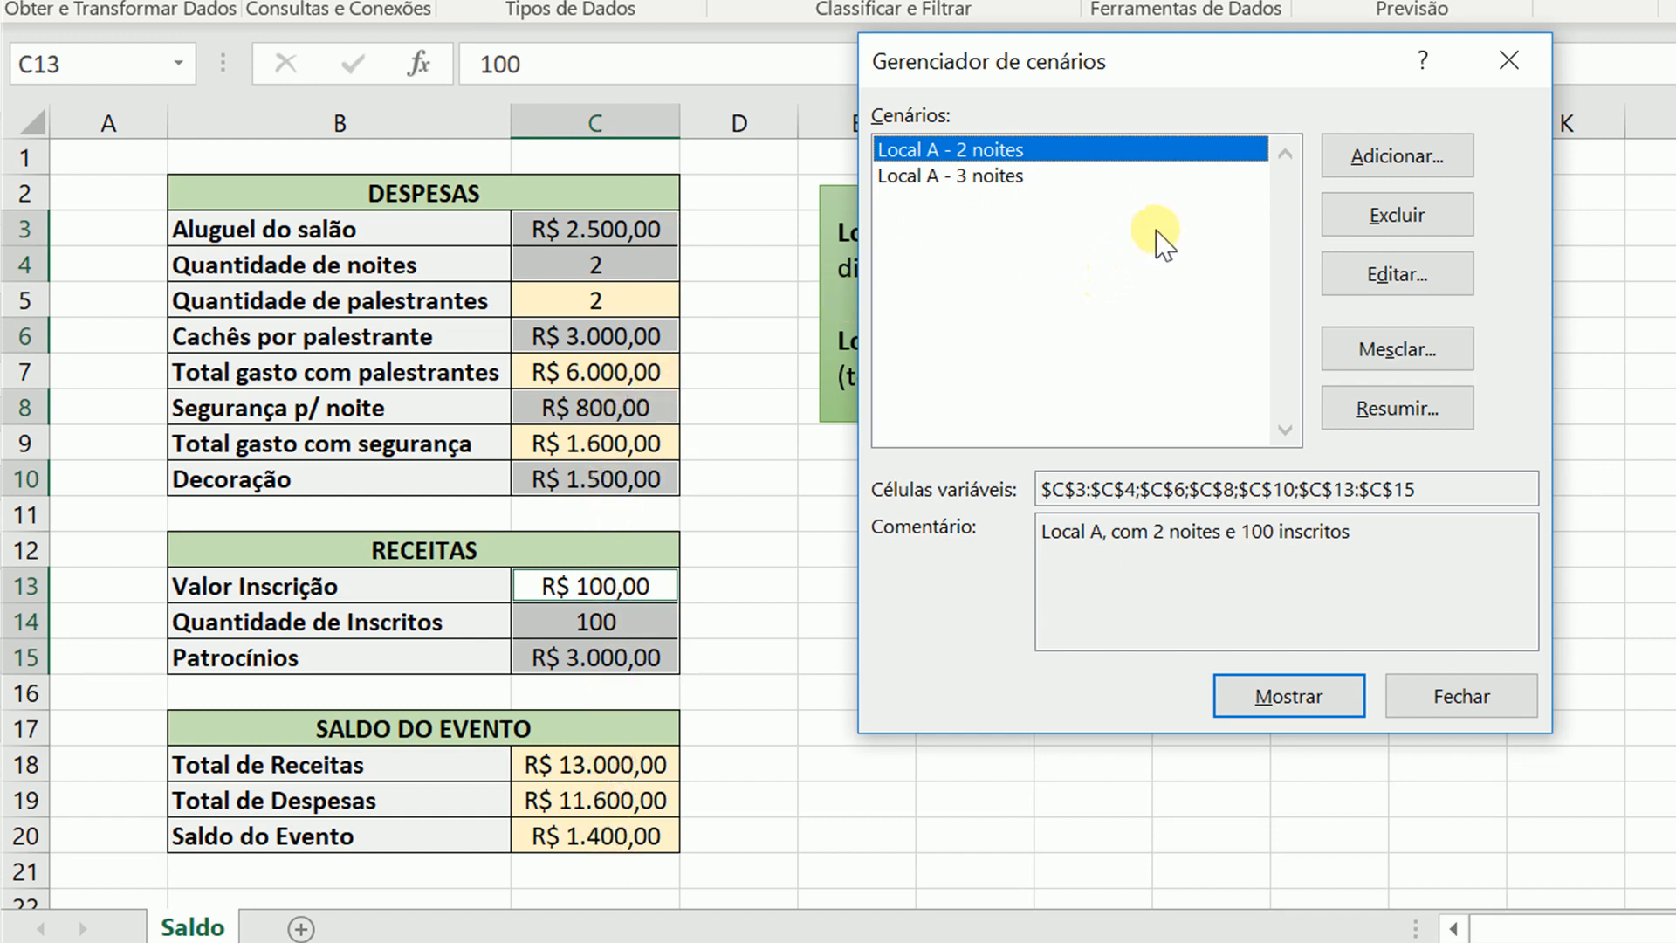
{"action": "left_click", "coordinate": [1419, 164]}
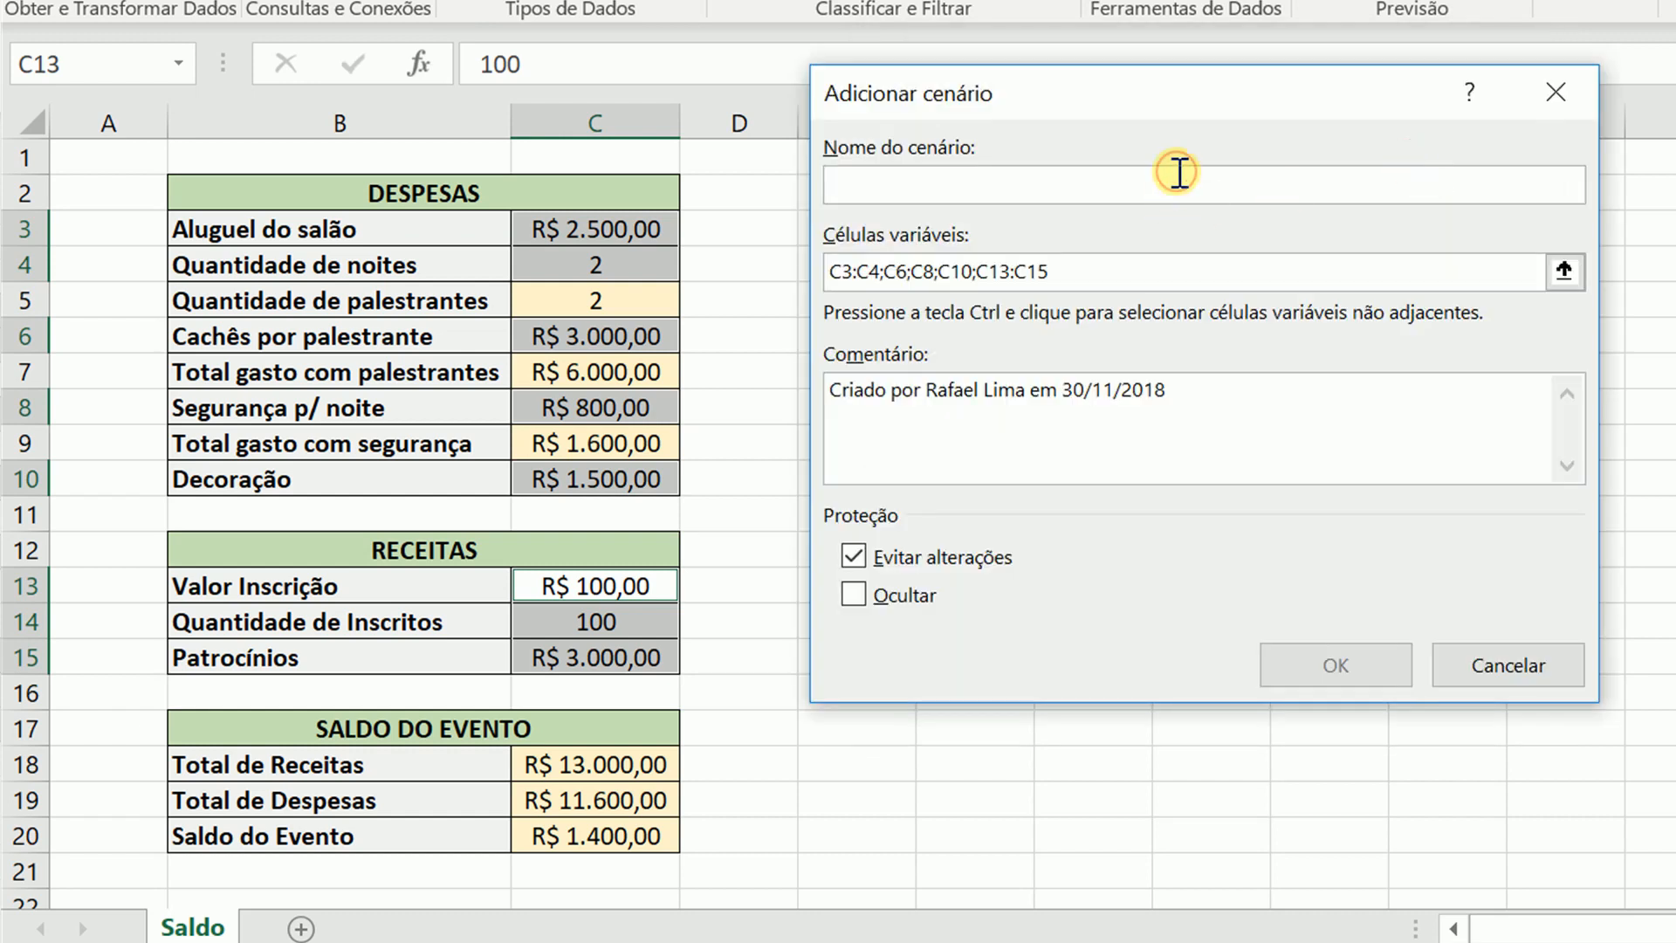
{"action": "type", "text": "Local B - 2 noites"}
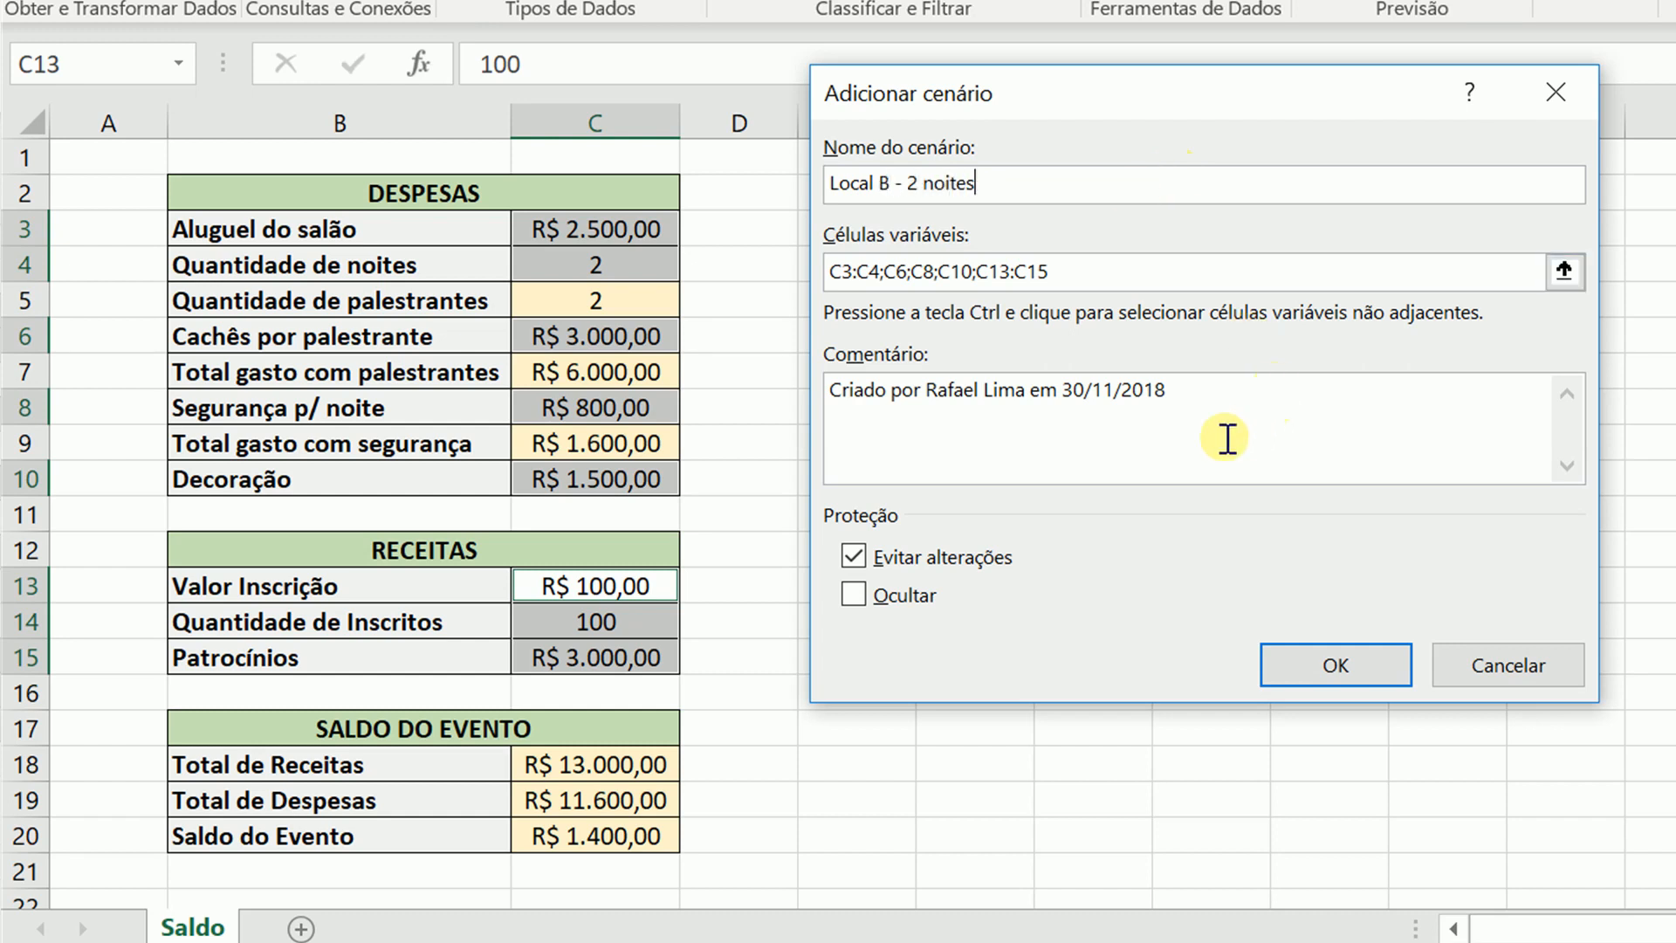
{"action": "left_click", "coordinate": [1336, 667]}
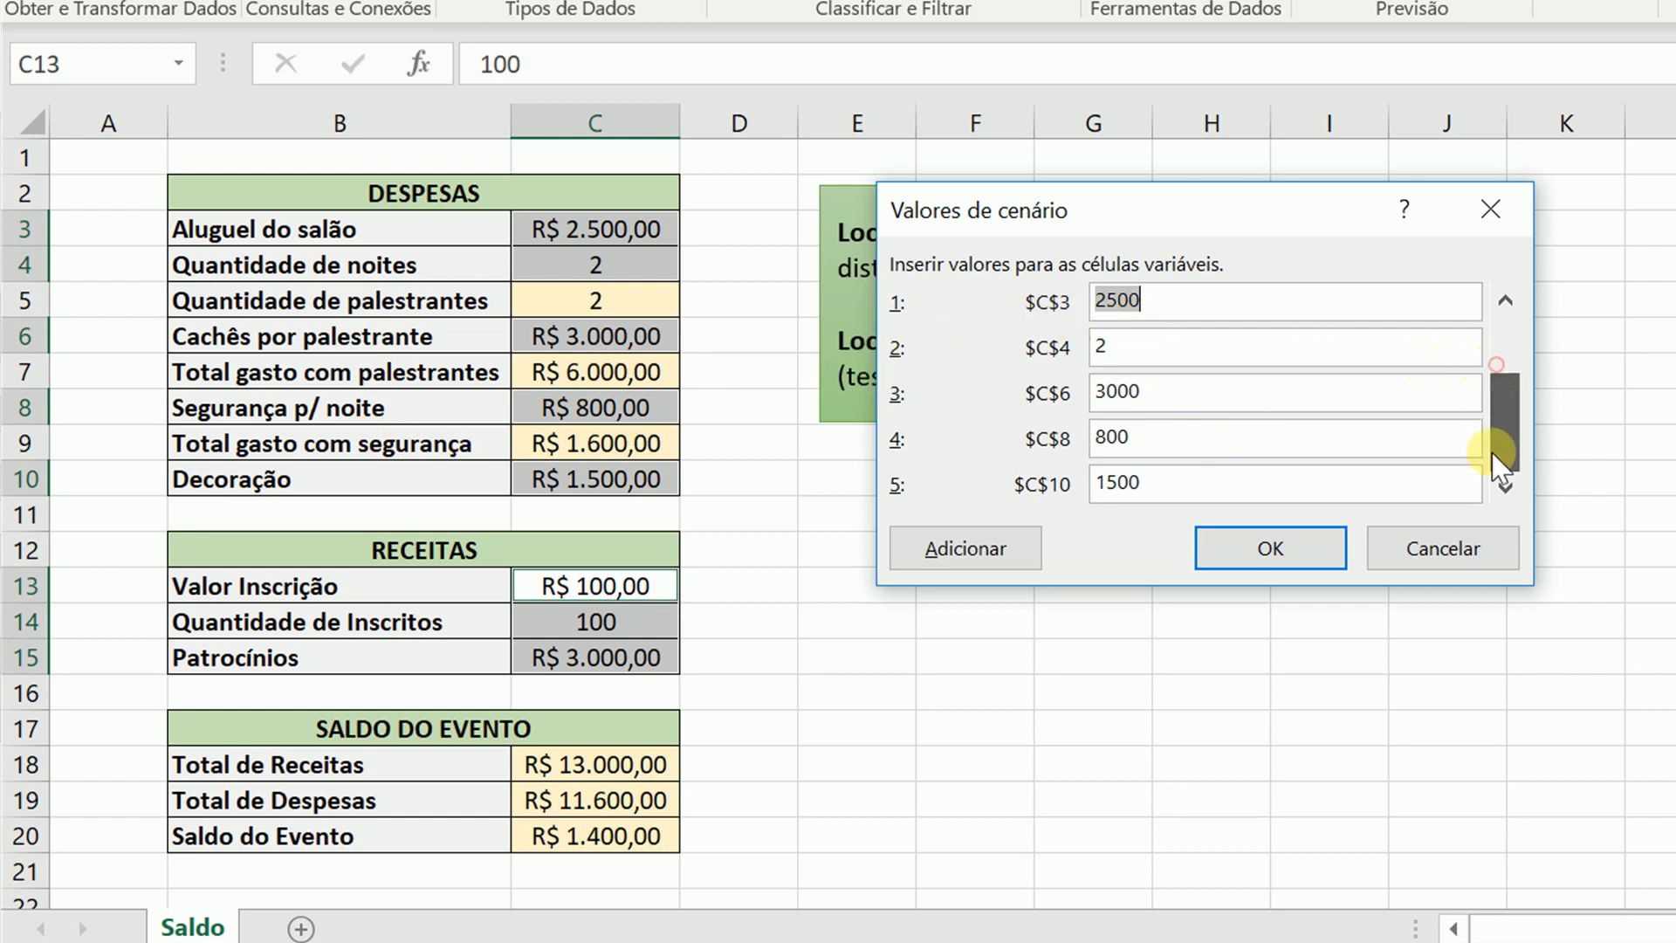
{"action": "left_click", "coordinate": [1500, 443]}
{"action": "left_click", "coordinate": [1150, 343]}
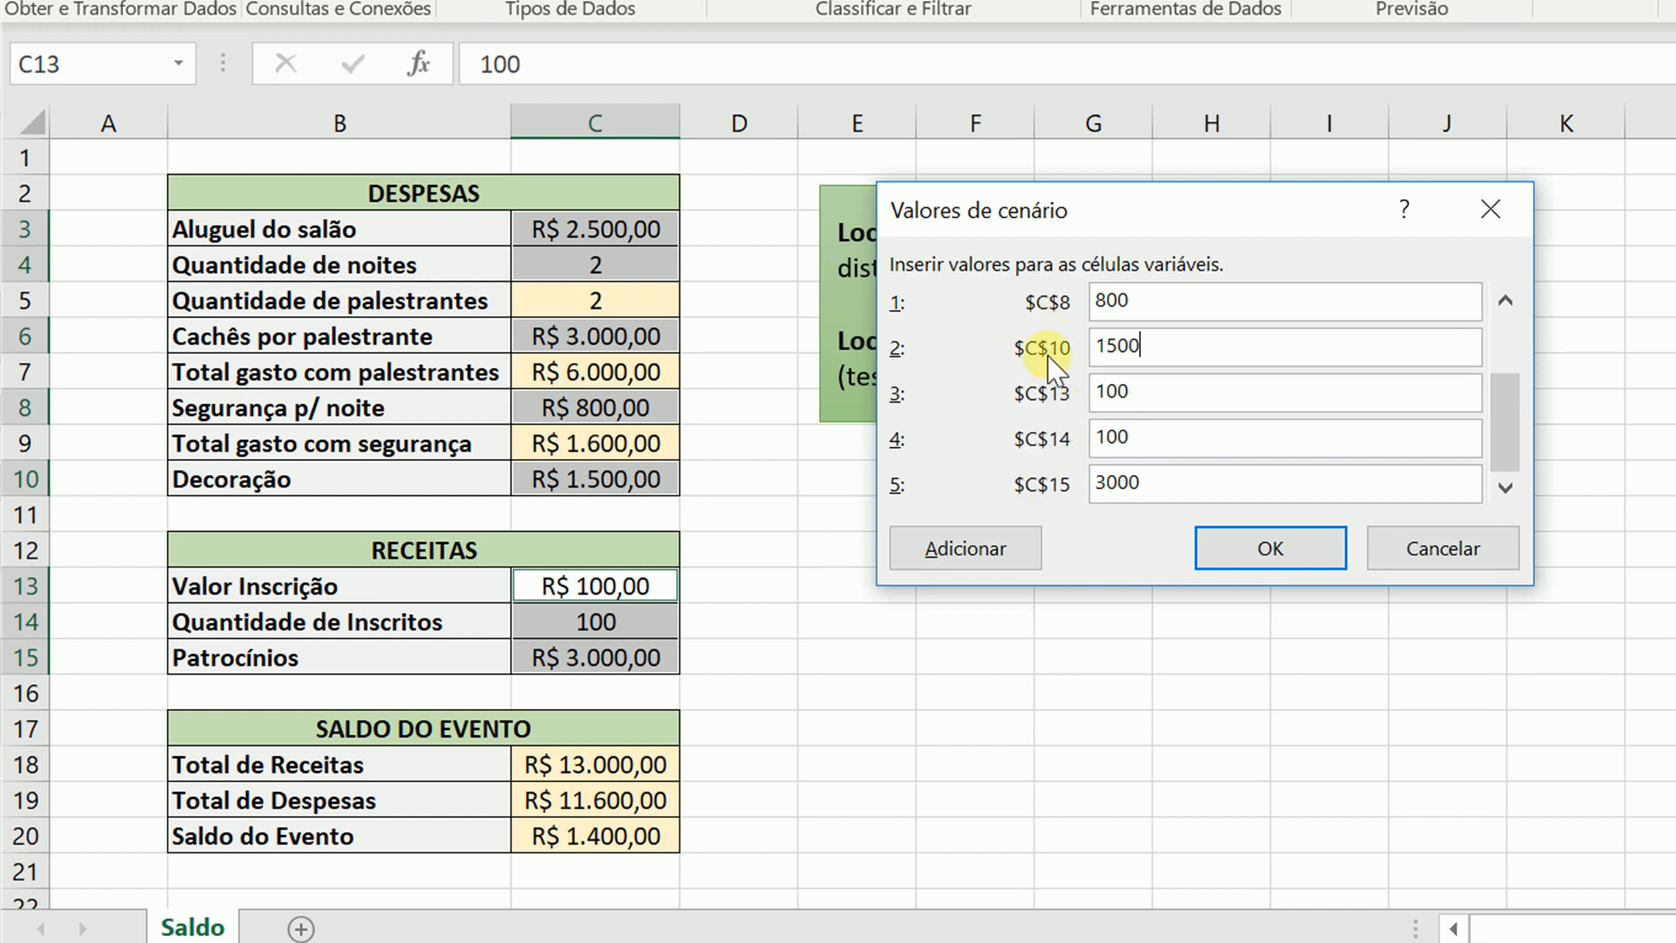
{"action": "left_click", "coordinate": [1402, 552]}
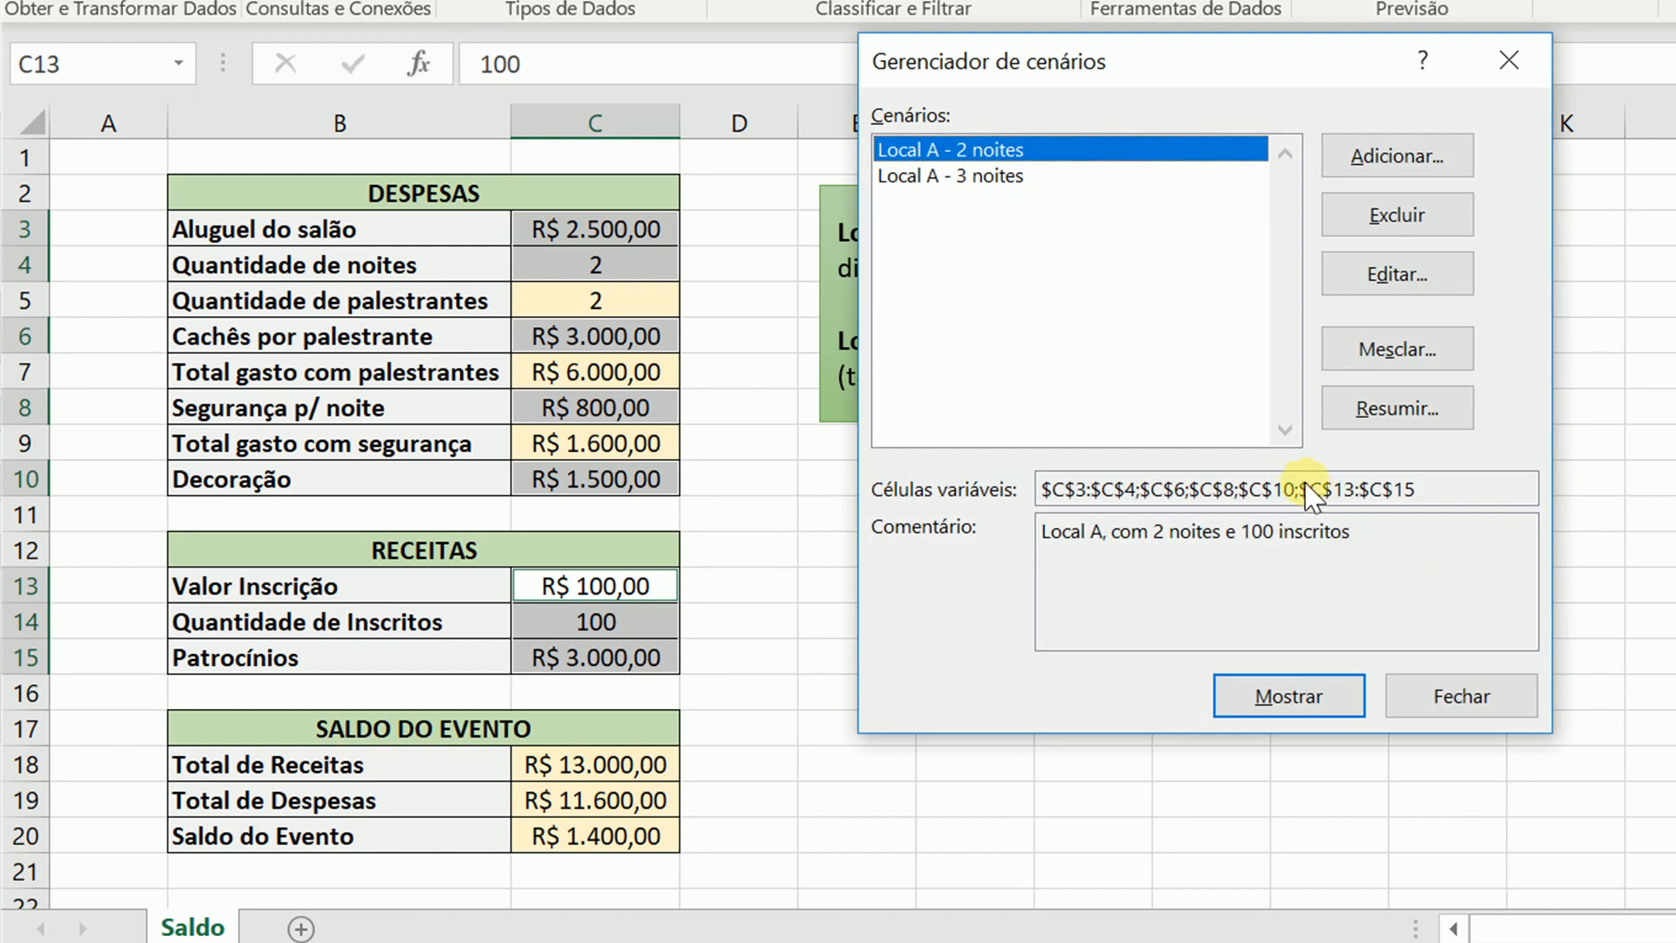
{"action": "left_click", "coordinate": [1427, 704]}
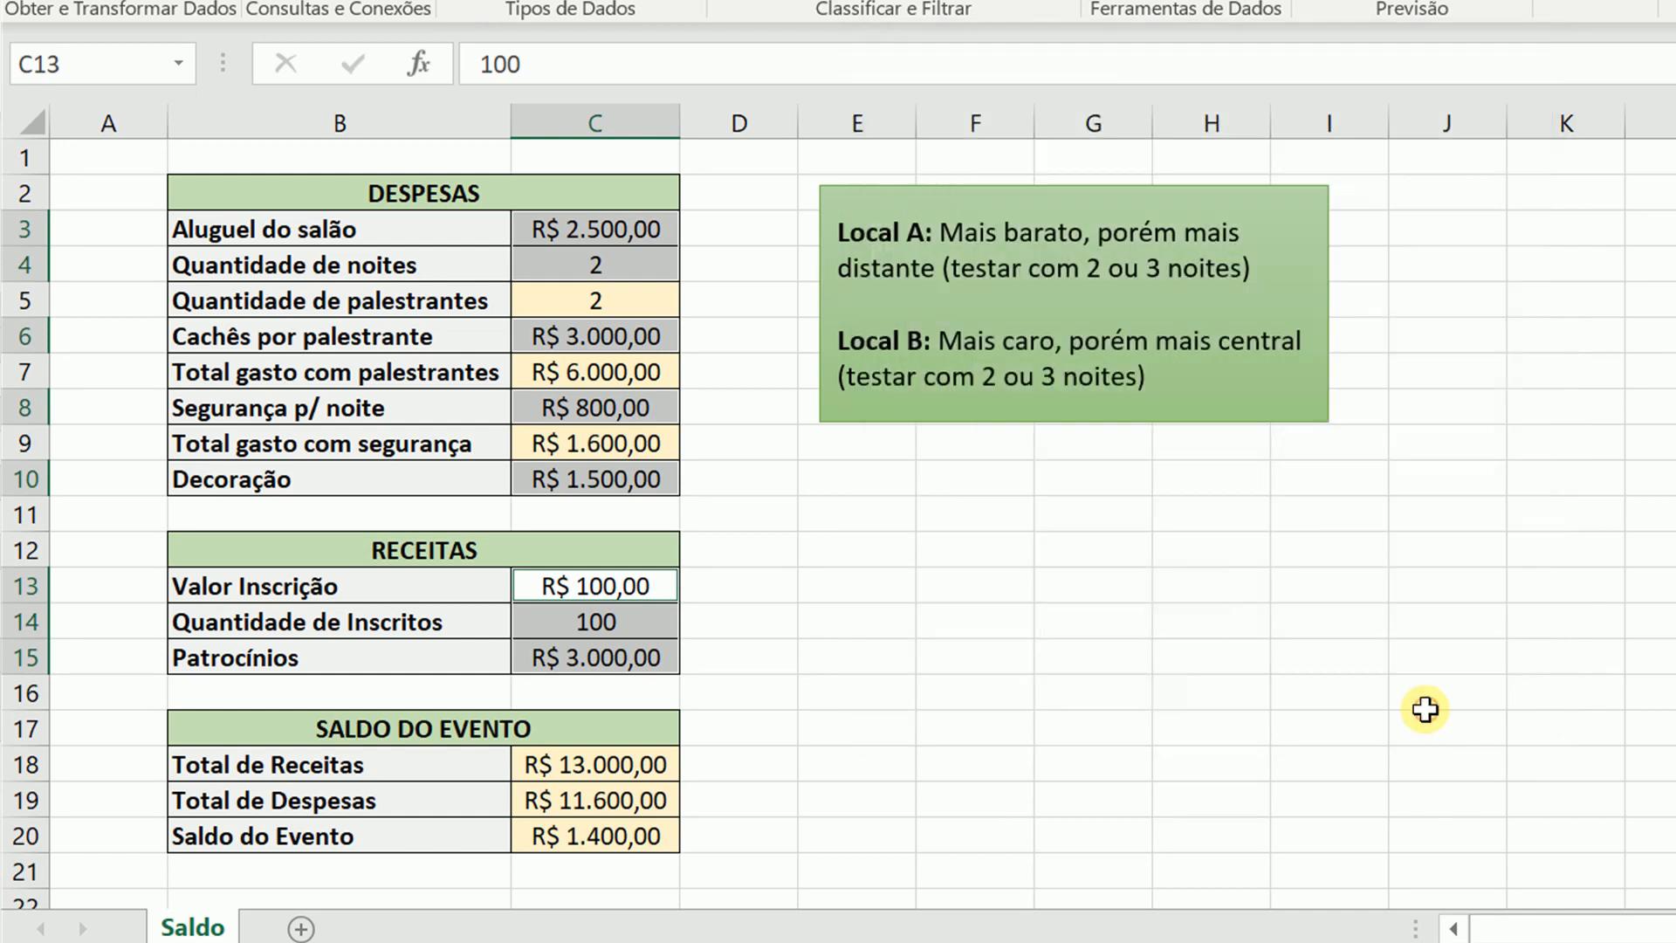
Step: Create names from the left column for the expense, revenue and balance rows (B3:C10, B13:C15 and B18:C20)
{"action": "left_click", "coordinate": [1080, 595]}
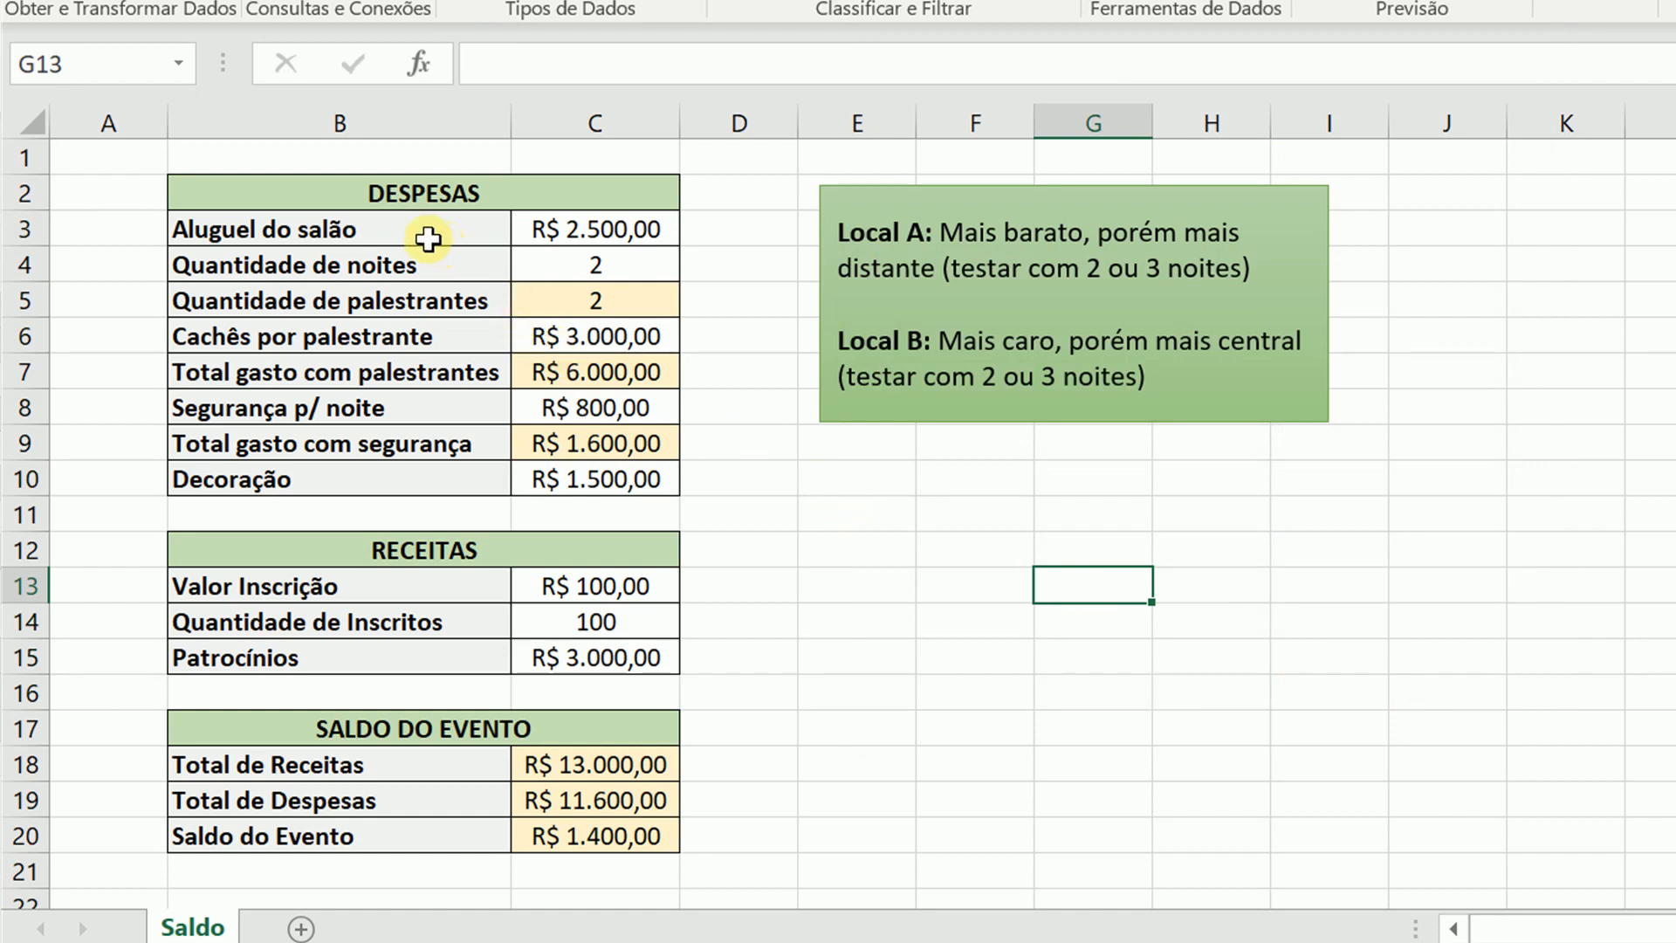
{"action": "left_click_drag", "start_coordinate": [420, 229], "coordinate": [598, 464]}
{"action": "left_click_drag", "start_coordinate": [410, 587], "coordinate": [548, 663]}
{"action": "left_click_drag", "start_coordinate": [476, 767], "coordinate": [567, 815]}
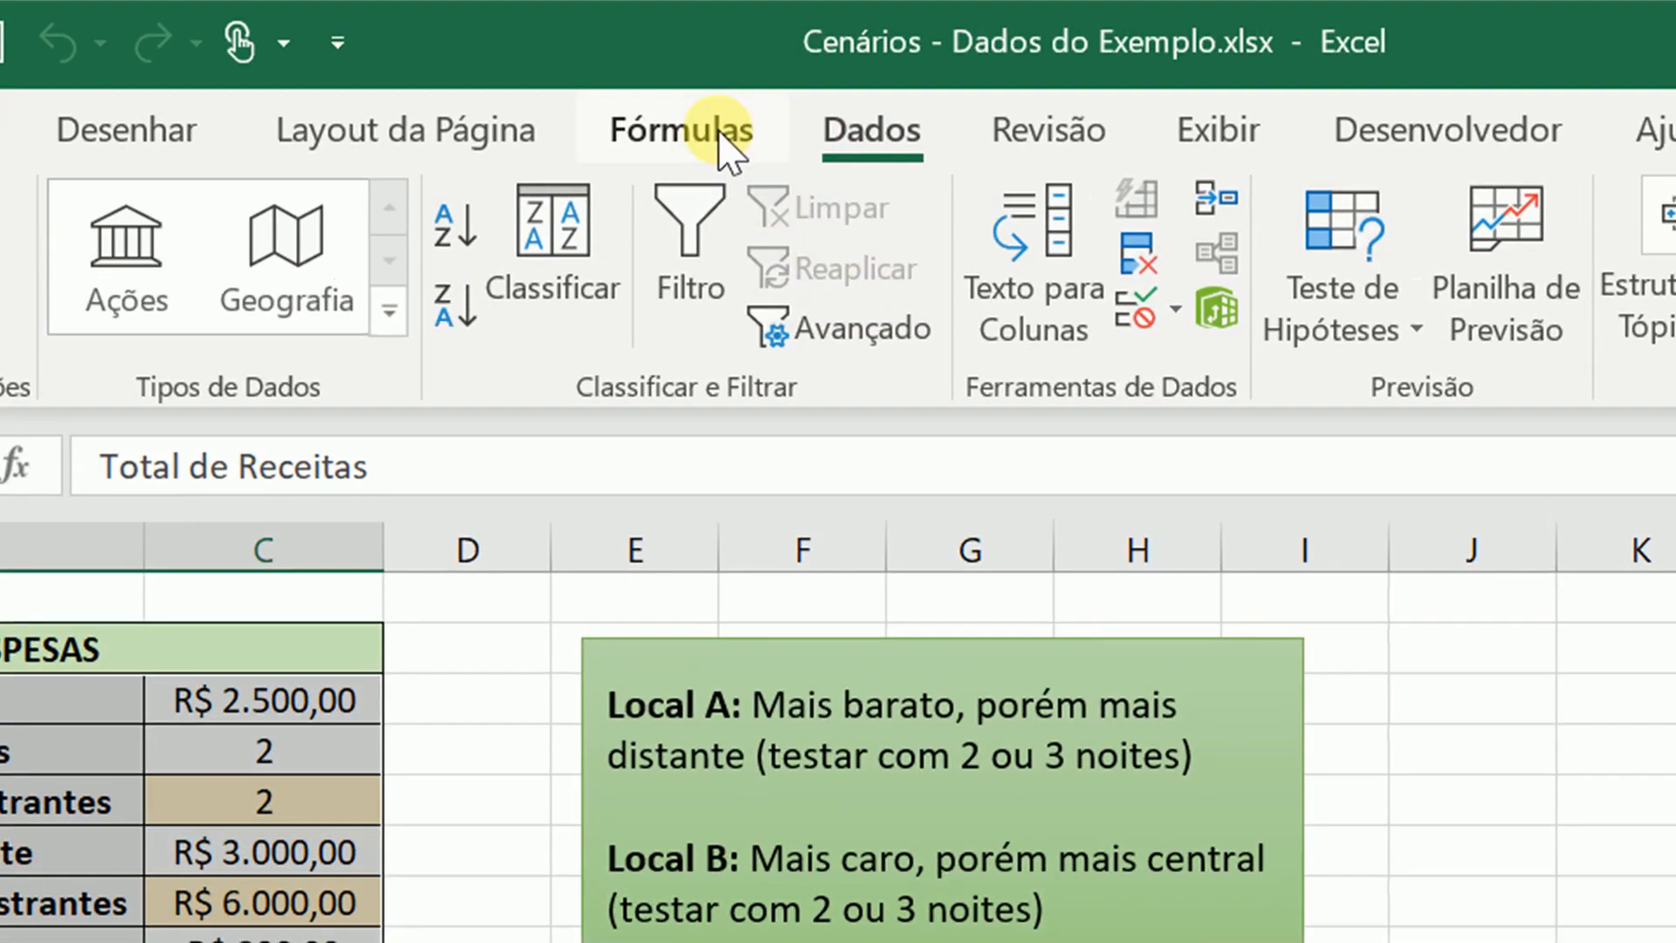
{"action": "left_click", "coordinate": [773, 2]}
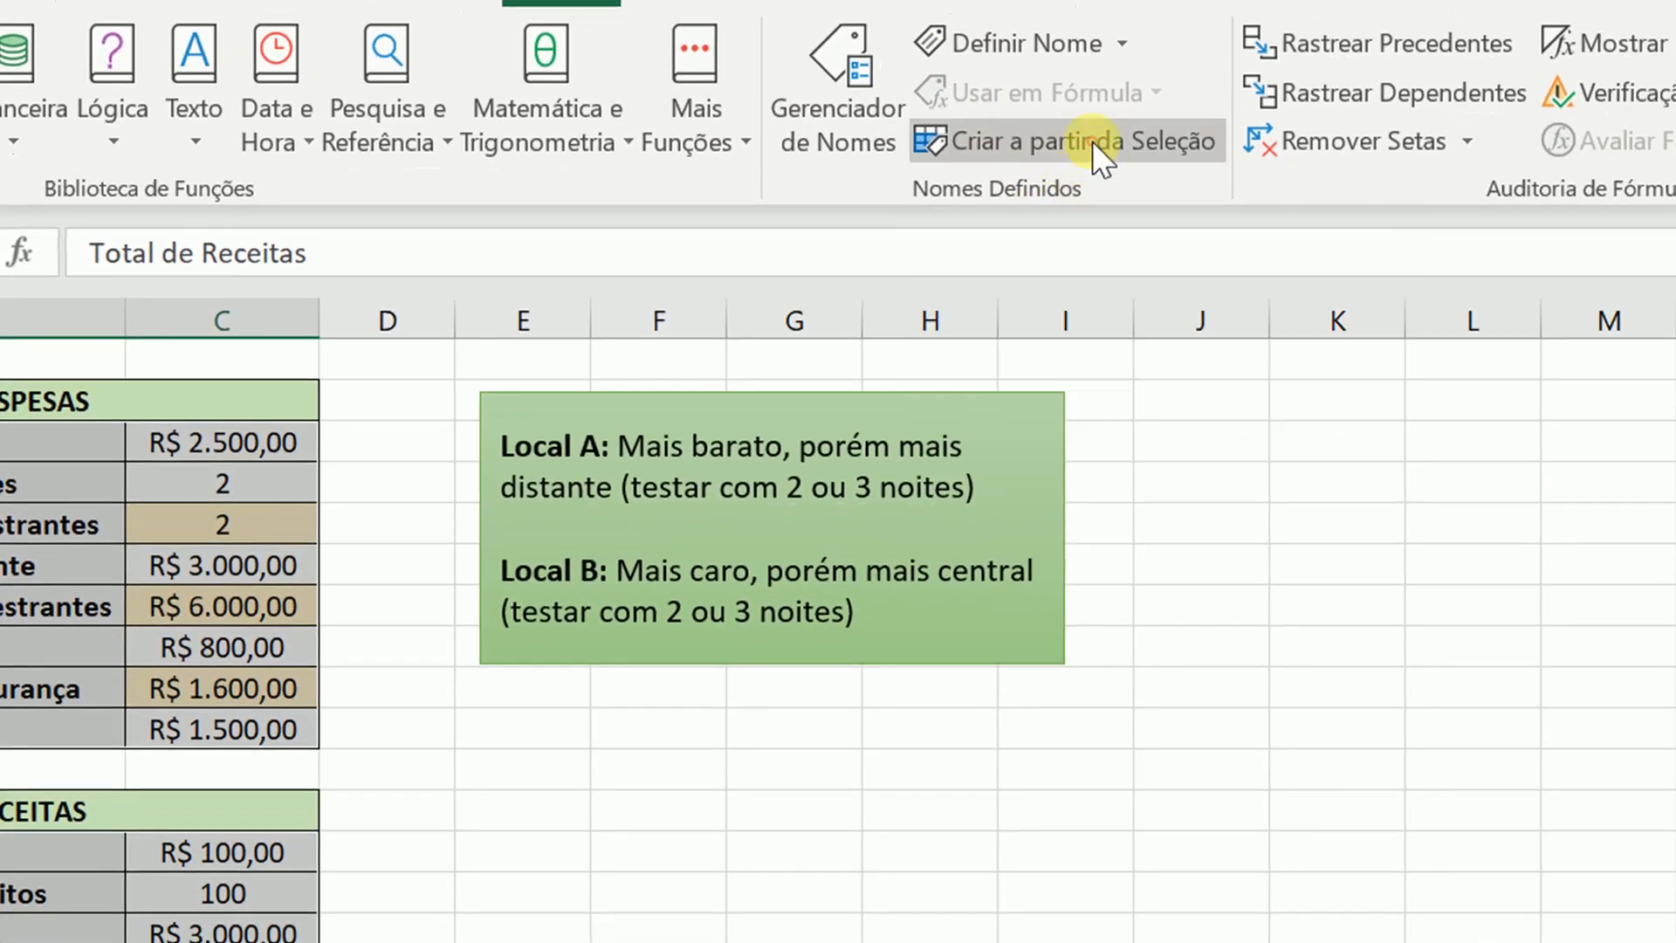
{"action": "left_click", "coordinate": [1092, 140]}
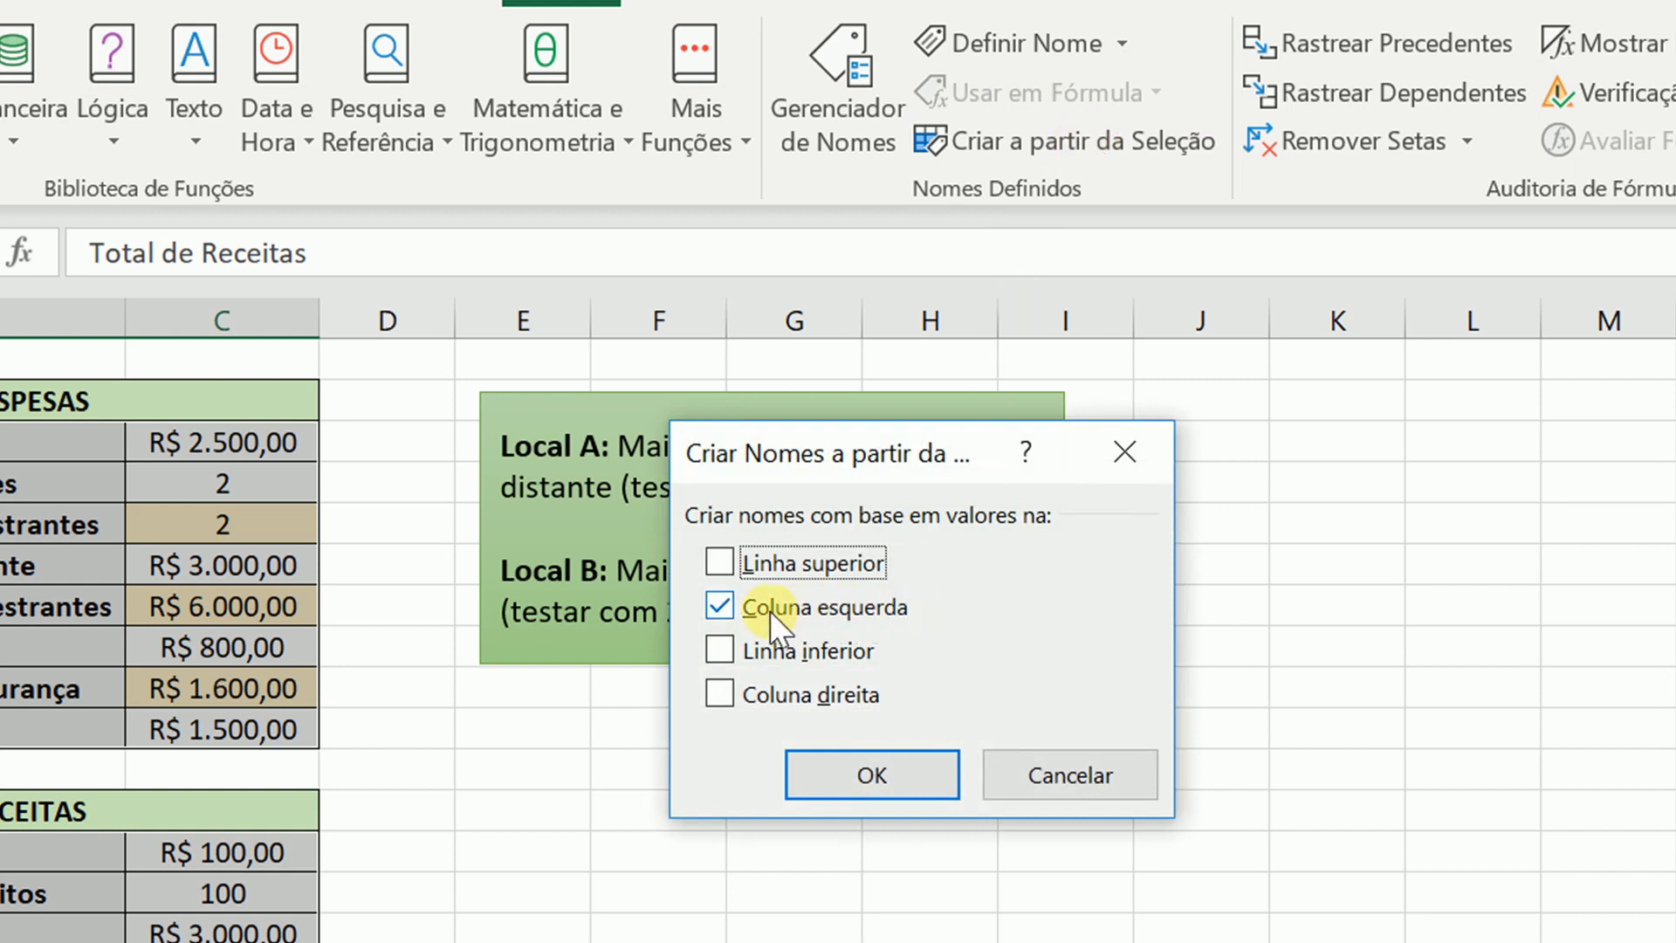
{"action": "left_click", "coordinate": [839, 772]}
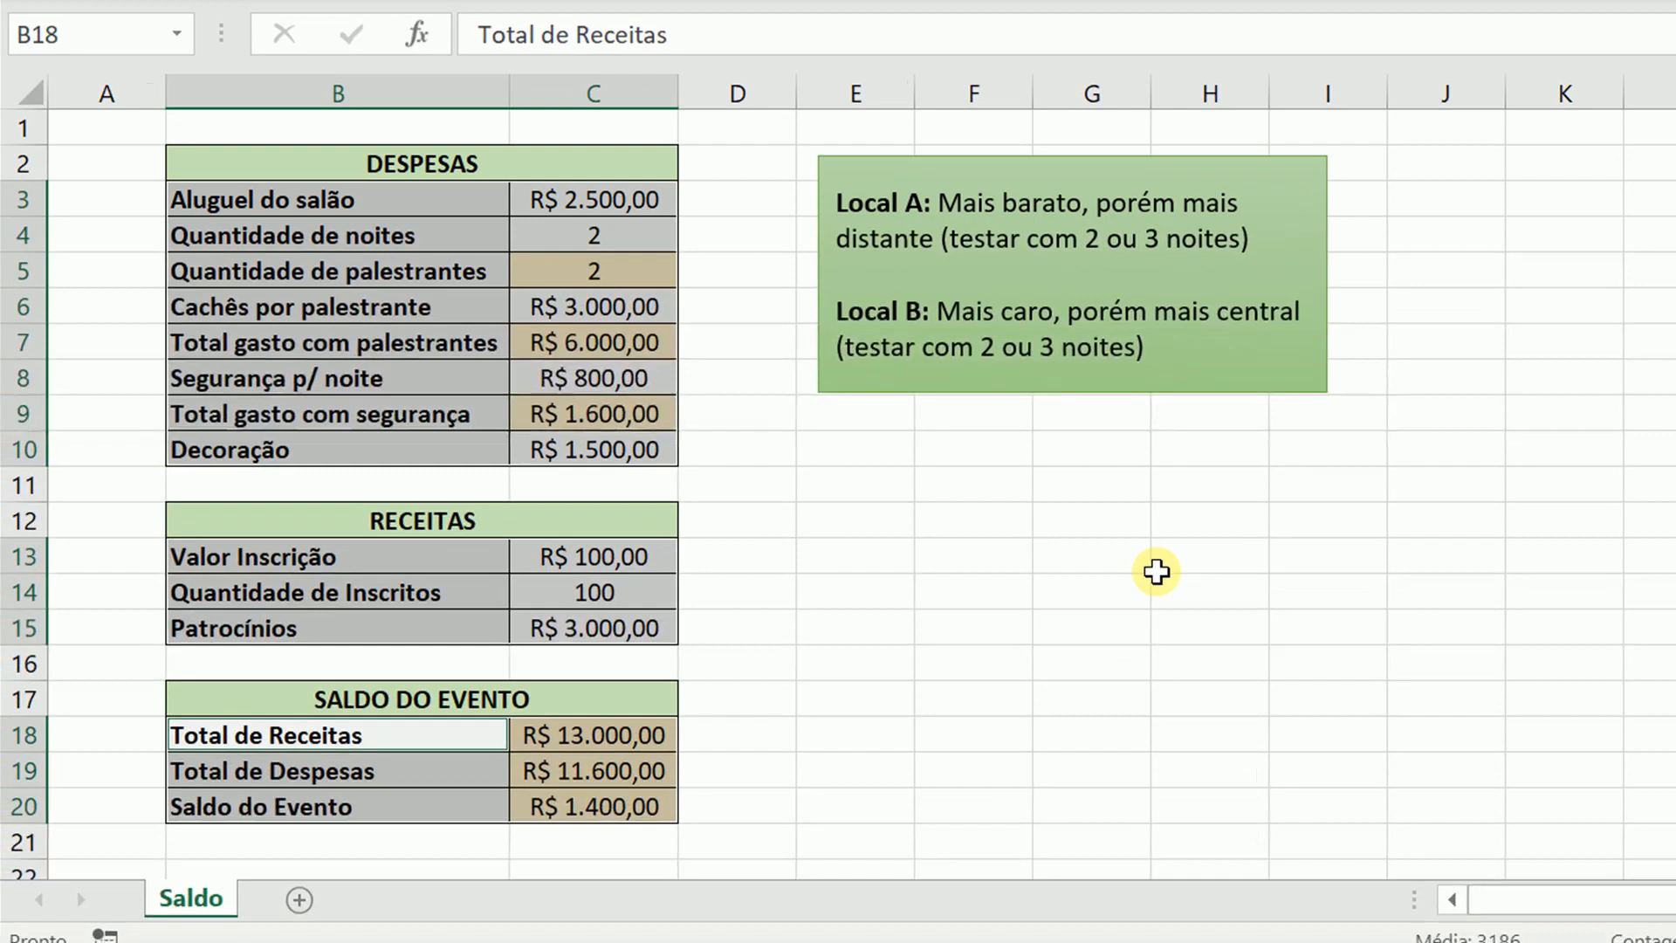
{"action": "left_click", "coordinate": [752, 775]}
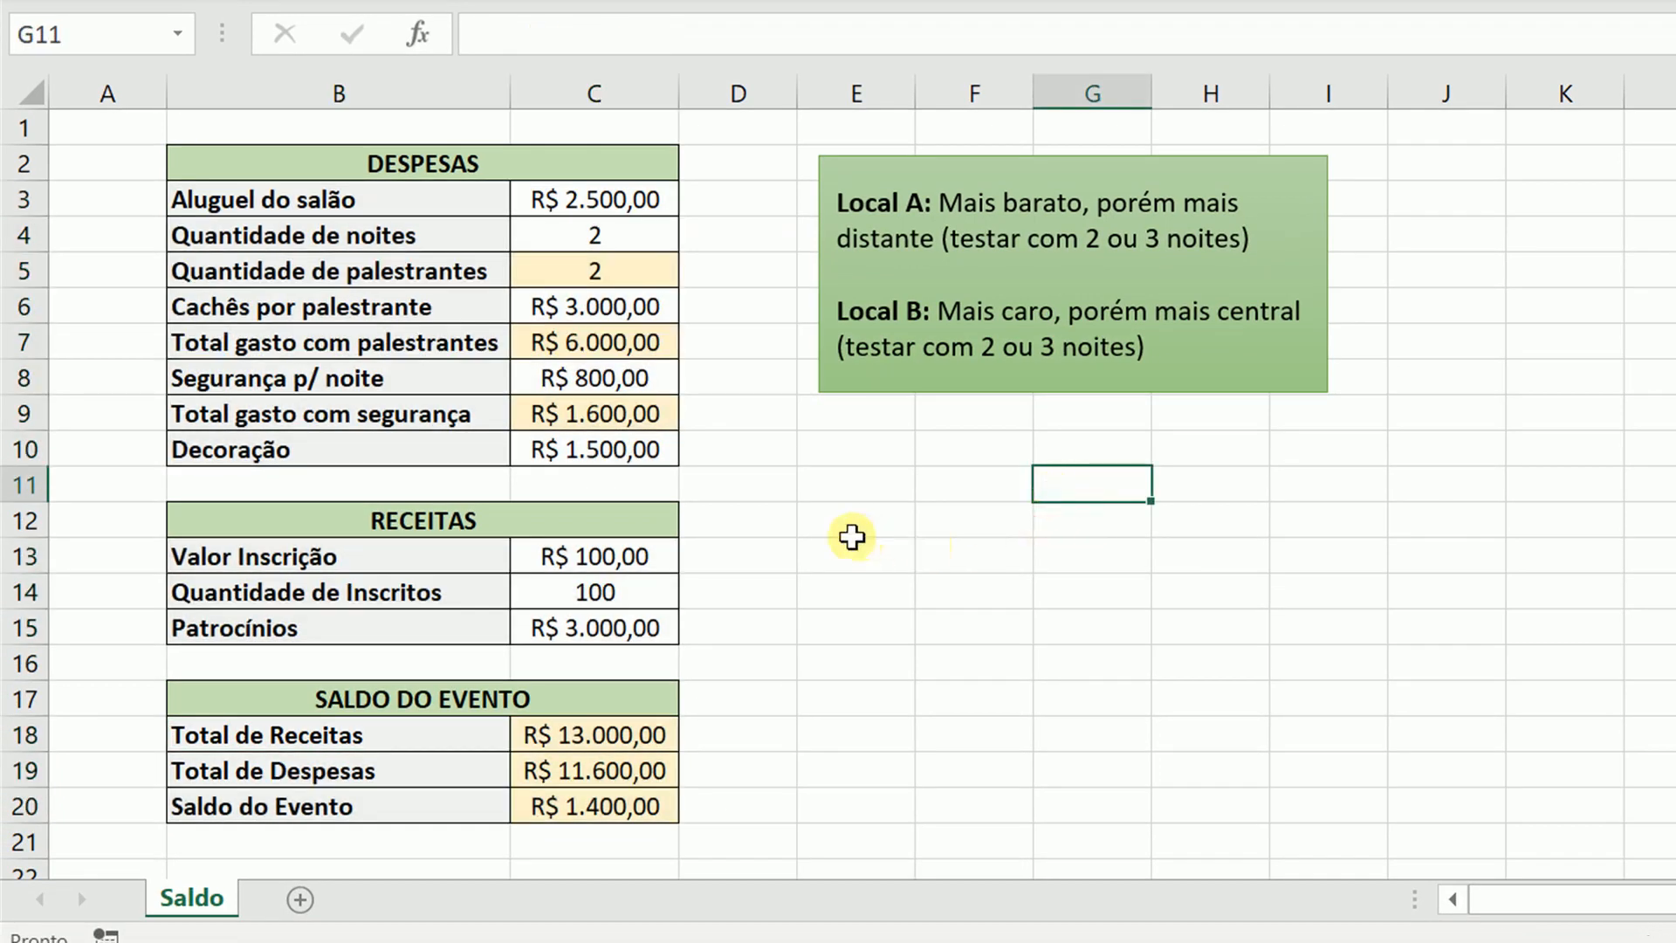
Step: Add scenario "Local B - 2 noites" with changing cells C3:C4, C6, C8, C10 and C13:C15, setting its hall rental to 4000
{"action": "left_click_drag", "start_coordinate": [624, 199], "coordinate": [625, 229]}
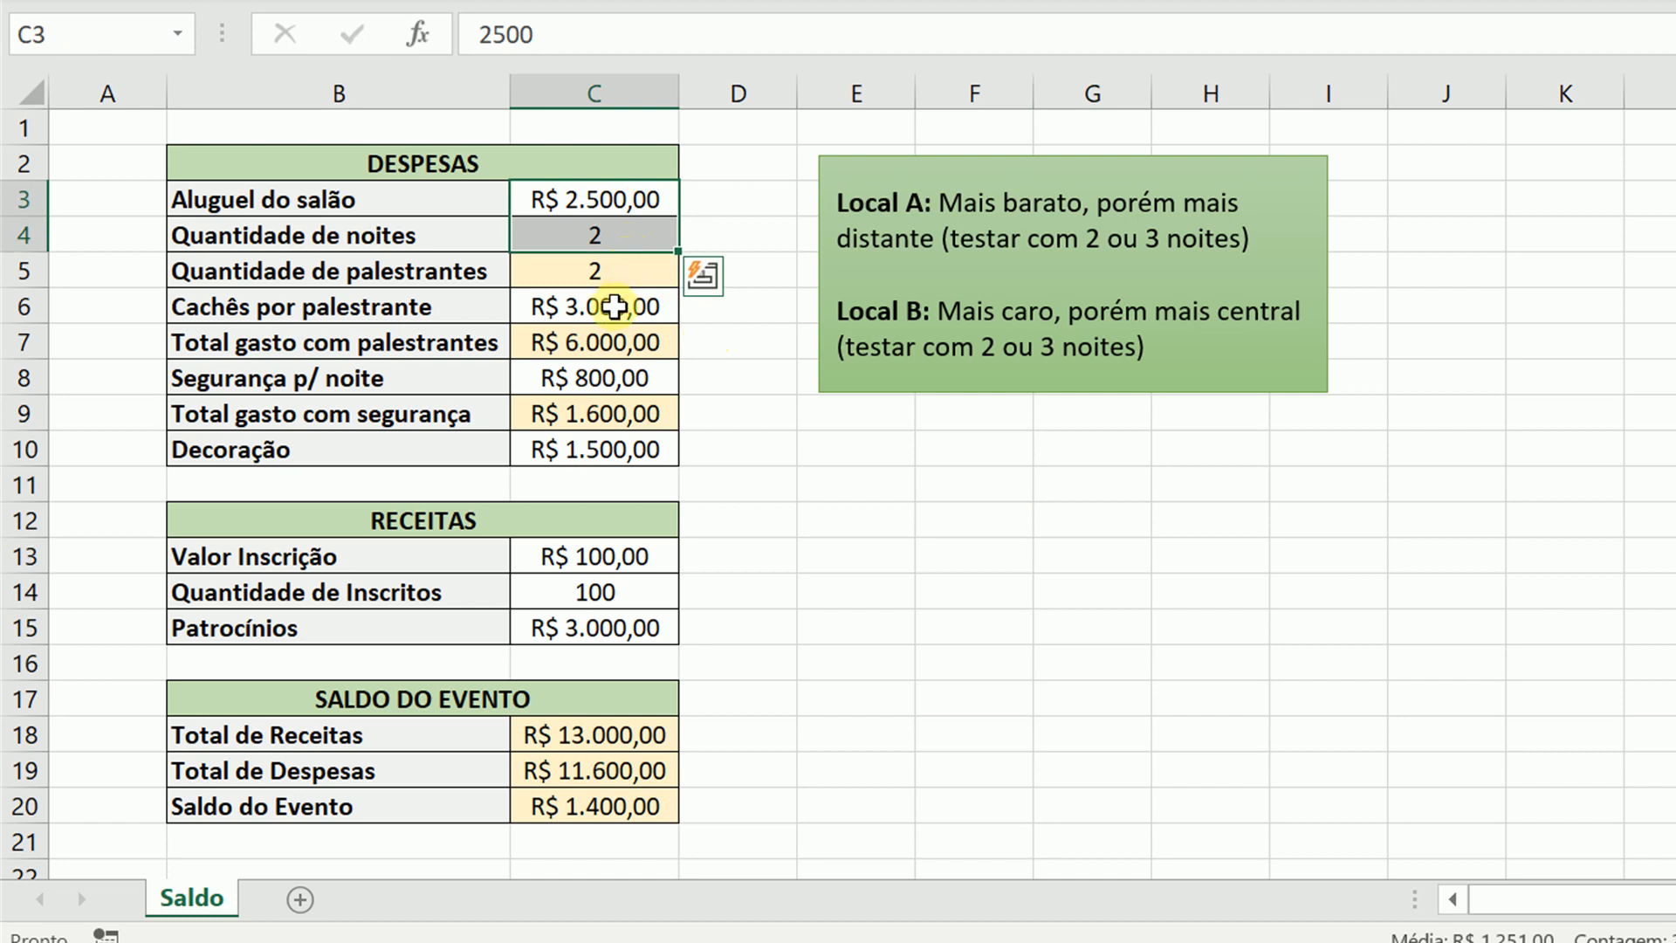
{"action": "left_click", "coordinate": [615, 310], "text": "ctrl"}
{"action": "left_click", "coordinate": [611, 376], "text": "ctrl"}
{"action": "left_click", "coordinate": [620, 448], "text": "ctrl"}
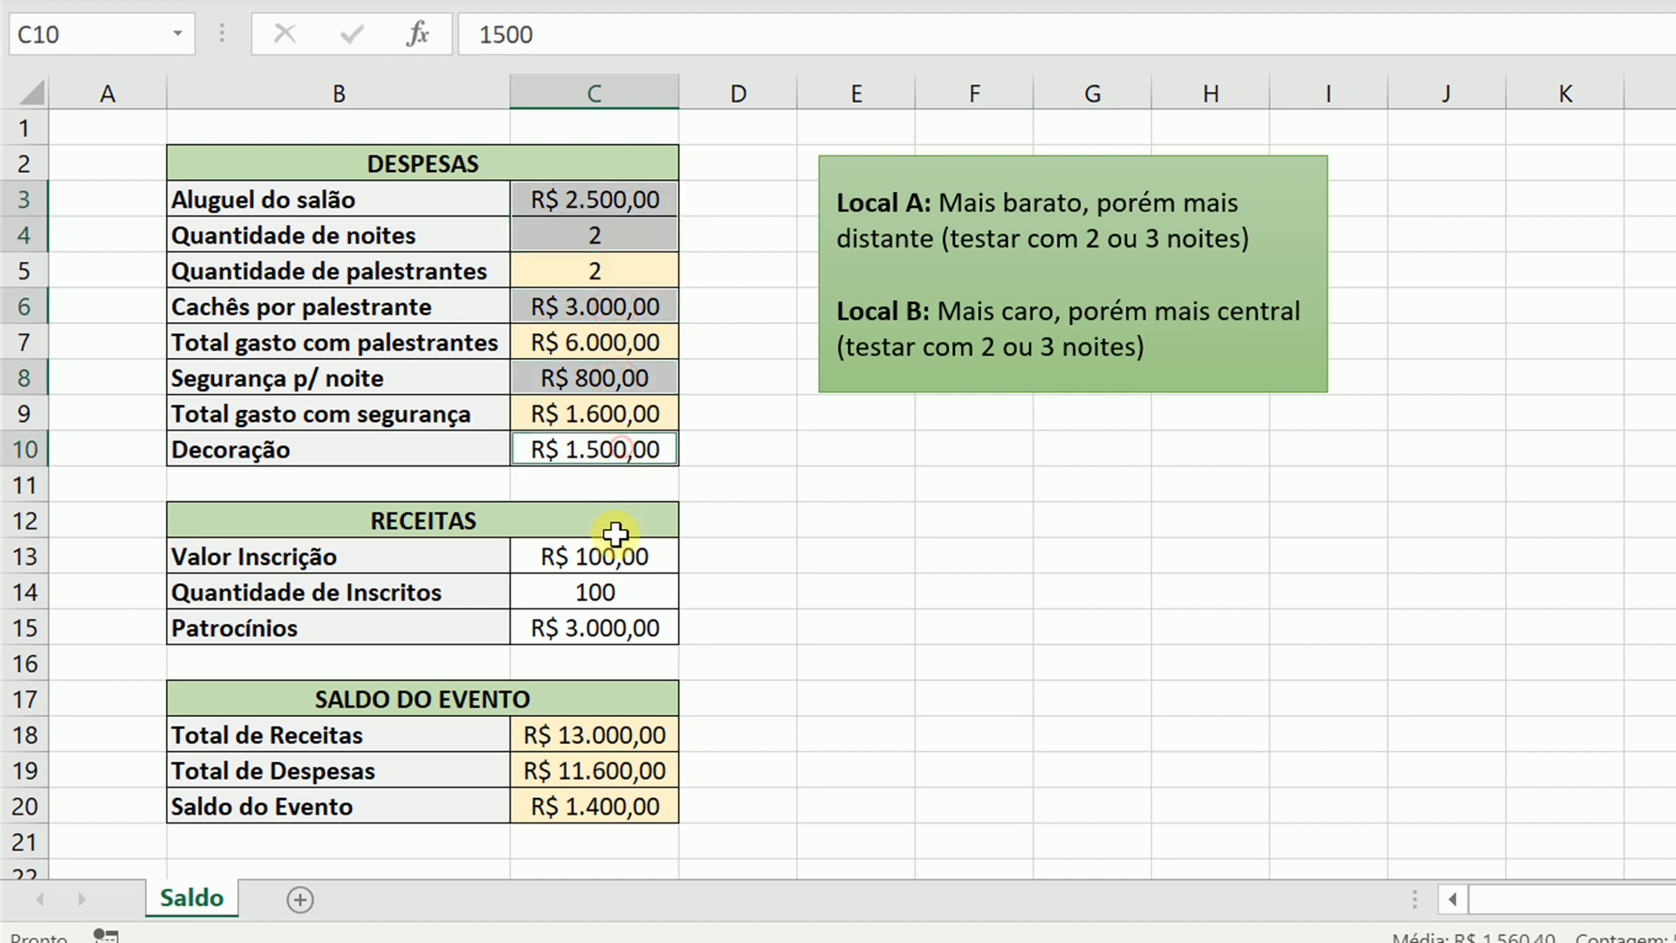
{"action": "left_click", "coordinate": [611, 556], "text": "ctrl"}
{"action": "left_click_drag", "start_coordinate": [609, 557], "coordinate": [611, 628]}
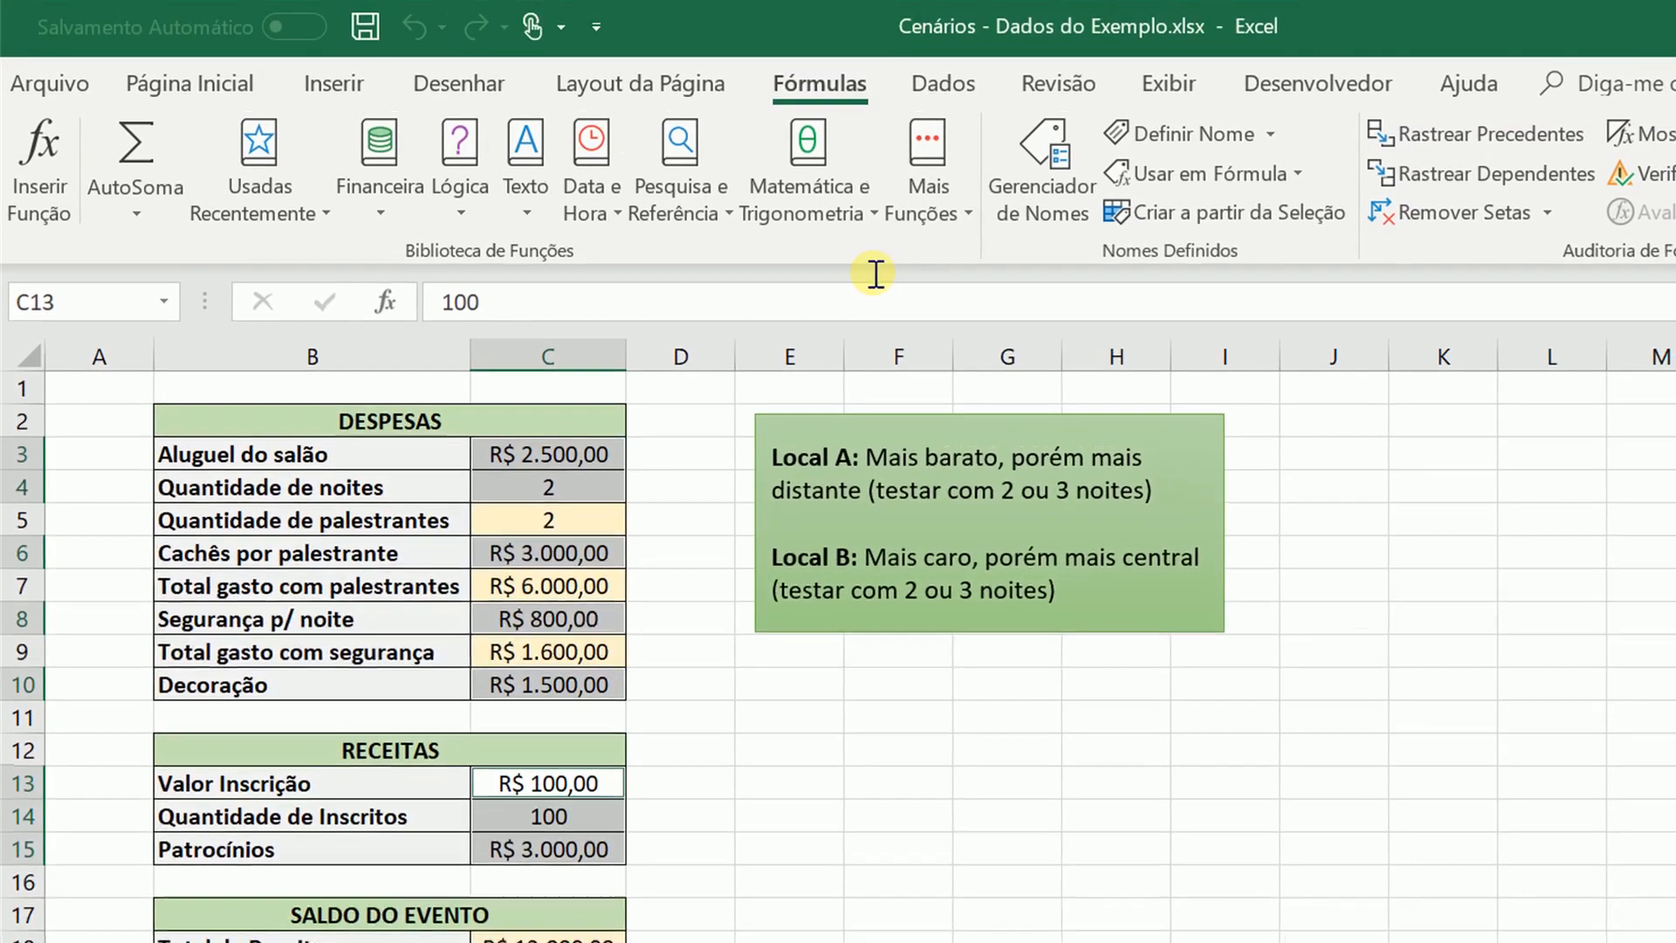
{"action": "left_click", "coordinate": [934, 82]}
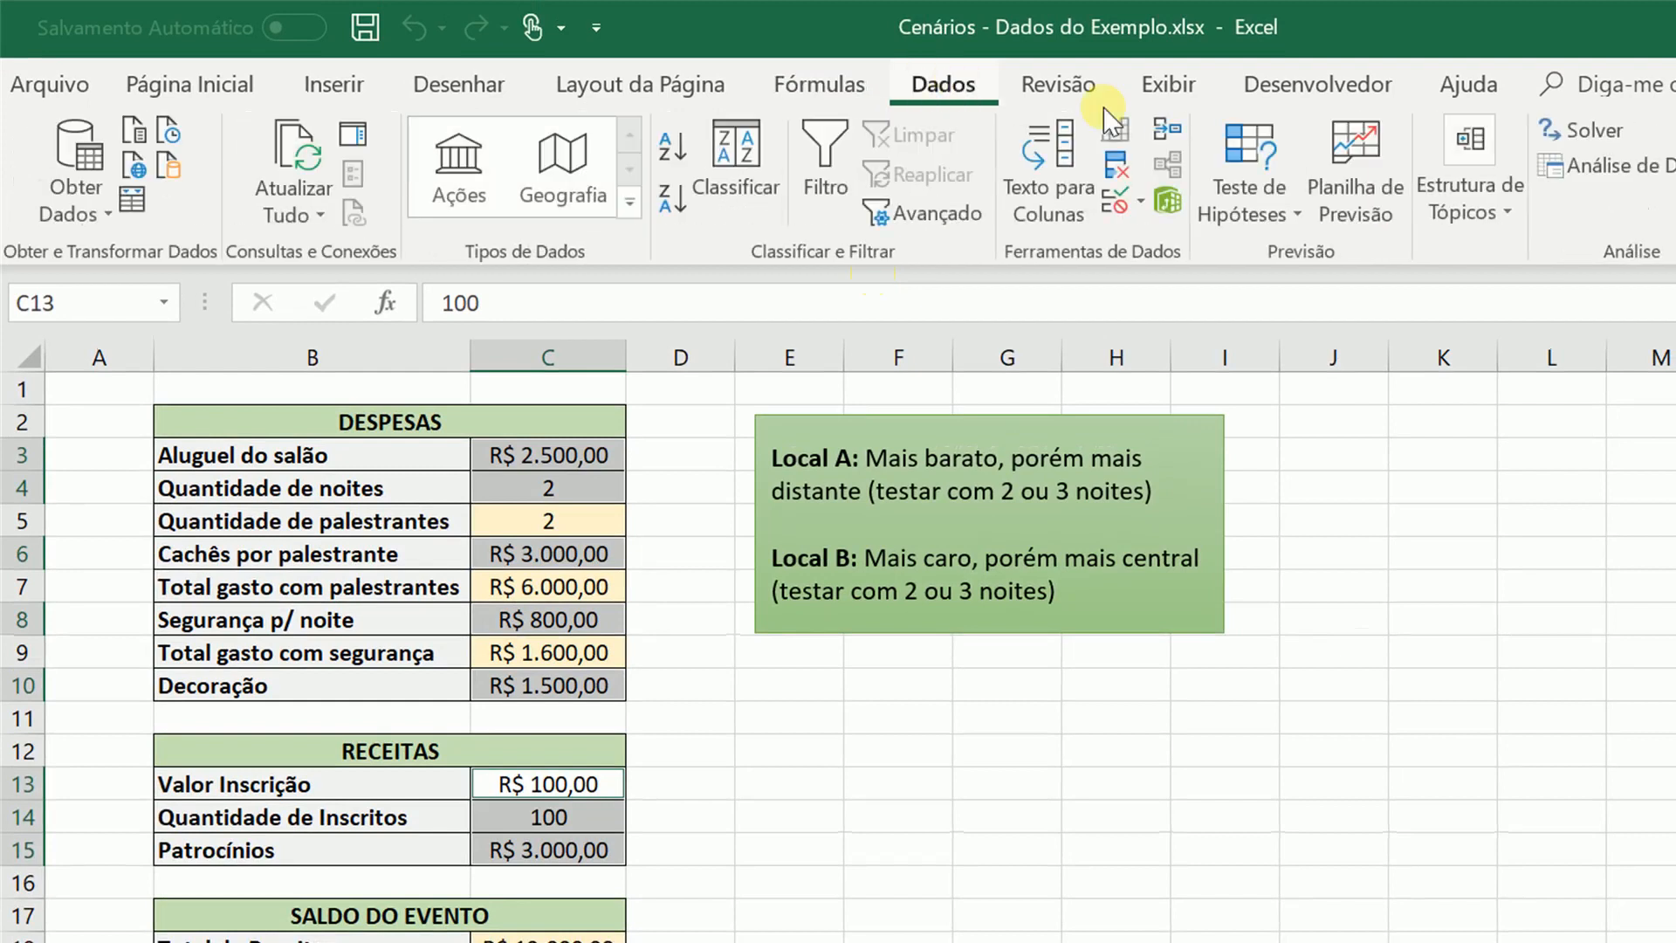
{"action": "left_click", "coordinate": [1222, 188]}
{"action": "left_click", "coordinate": [1243, 248]}
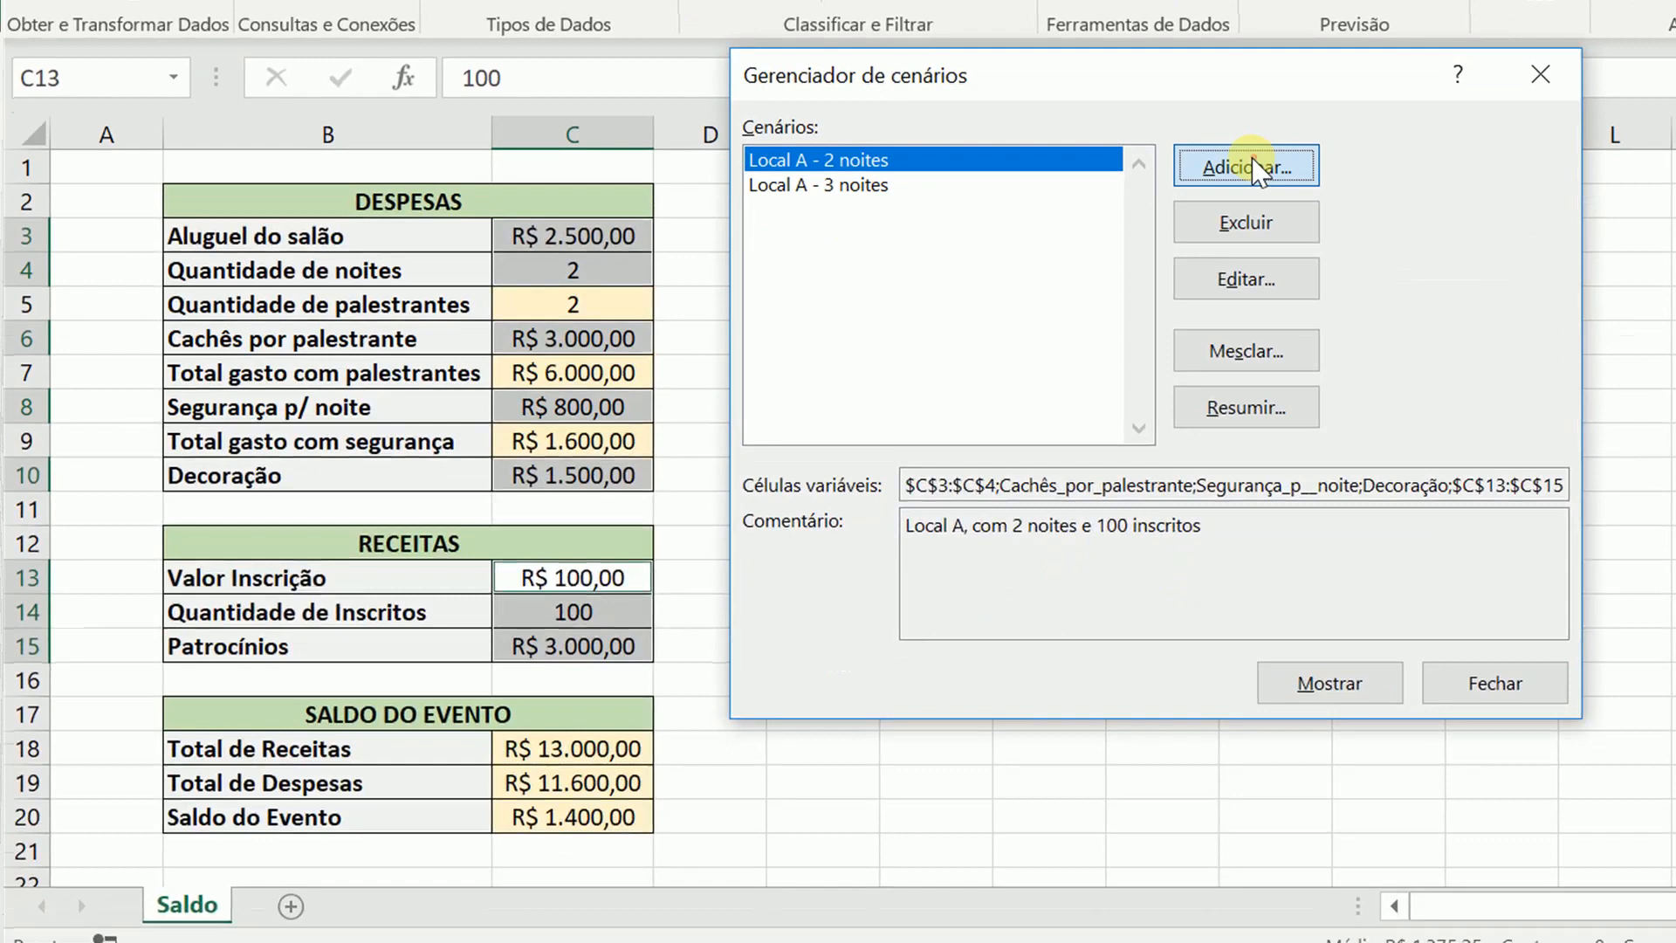
{"action": "left_click", "coordinate": [1196, 387]}
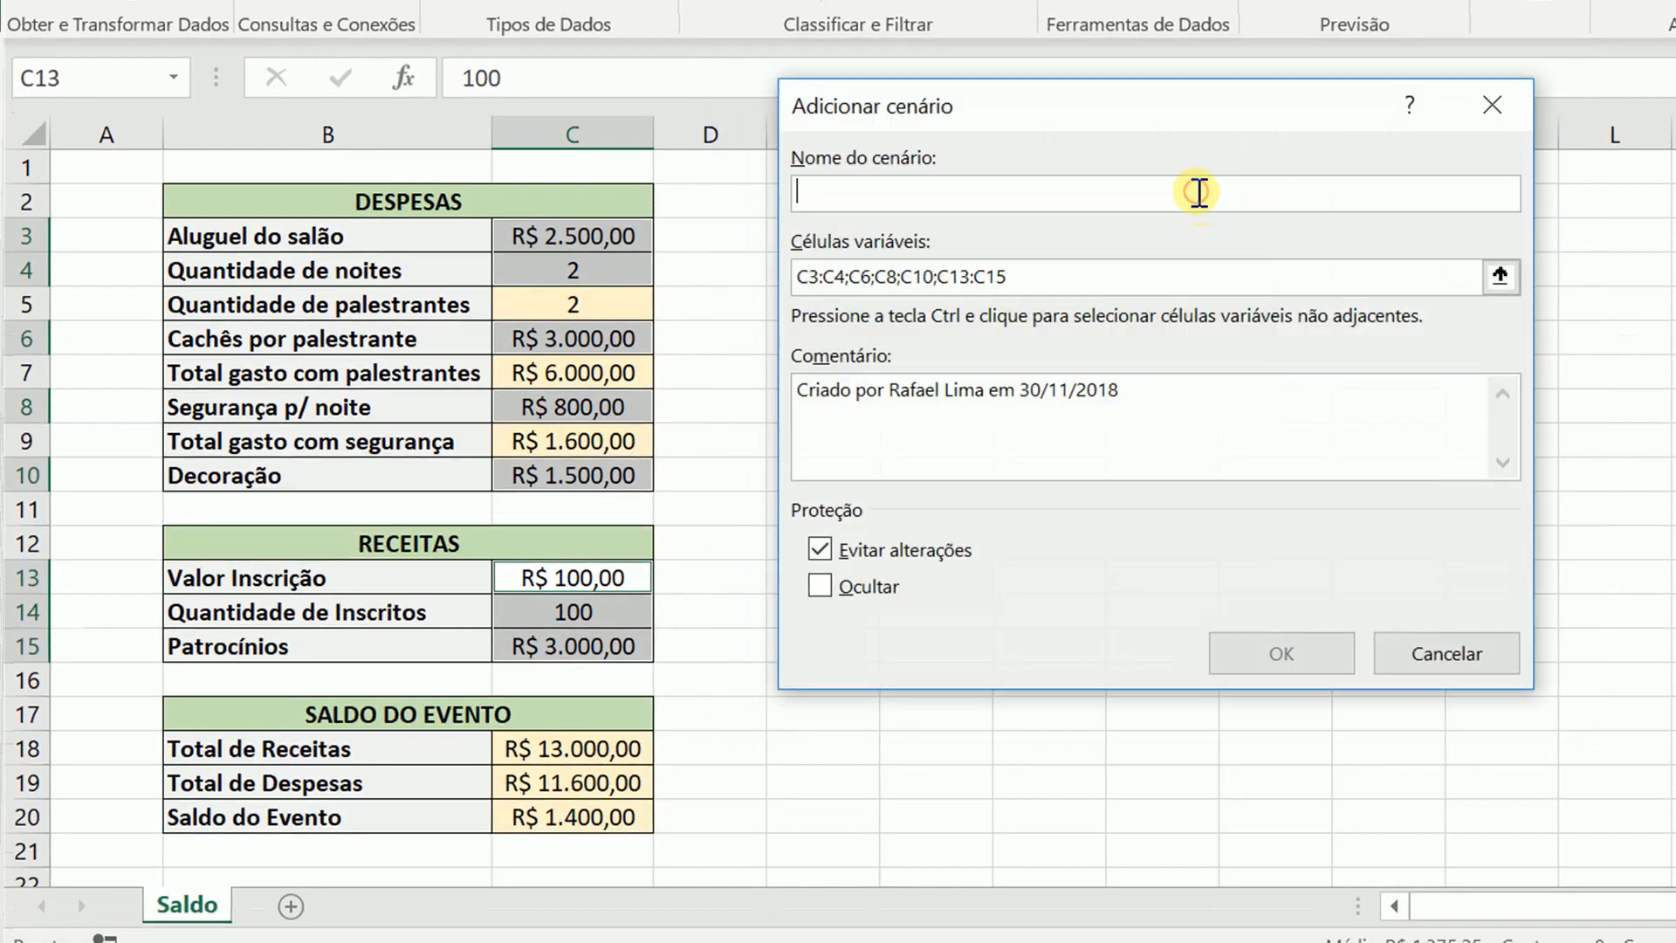
{"action": "type", "text": "Local B - 2 noites"}
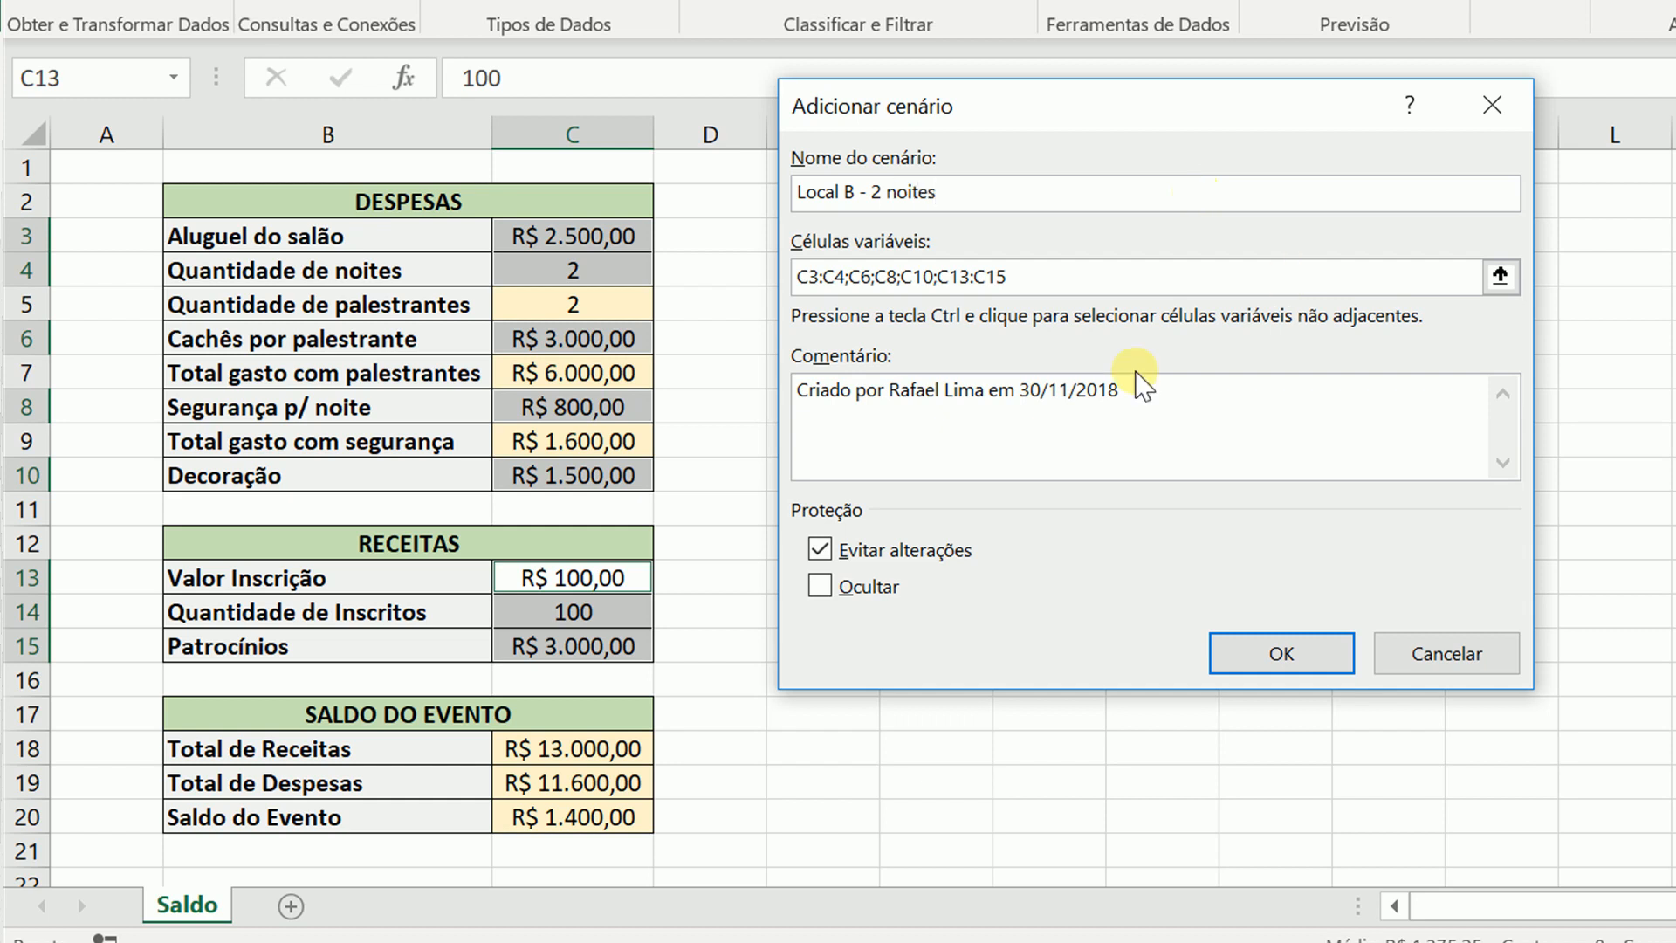
{"action": "left_click", "coordinate": [1237, 646]}
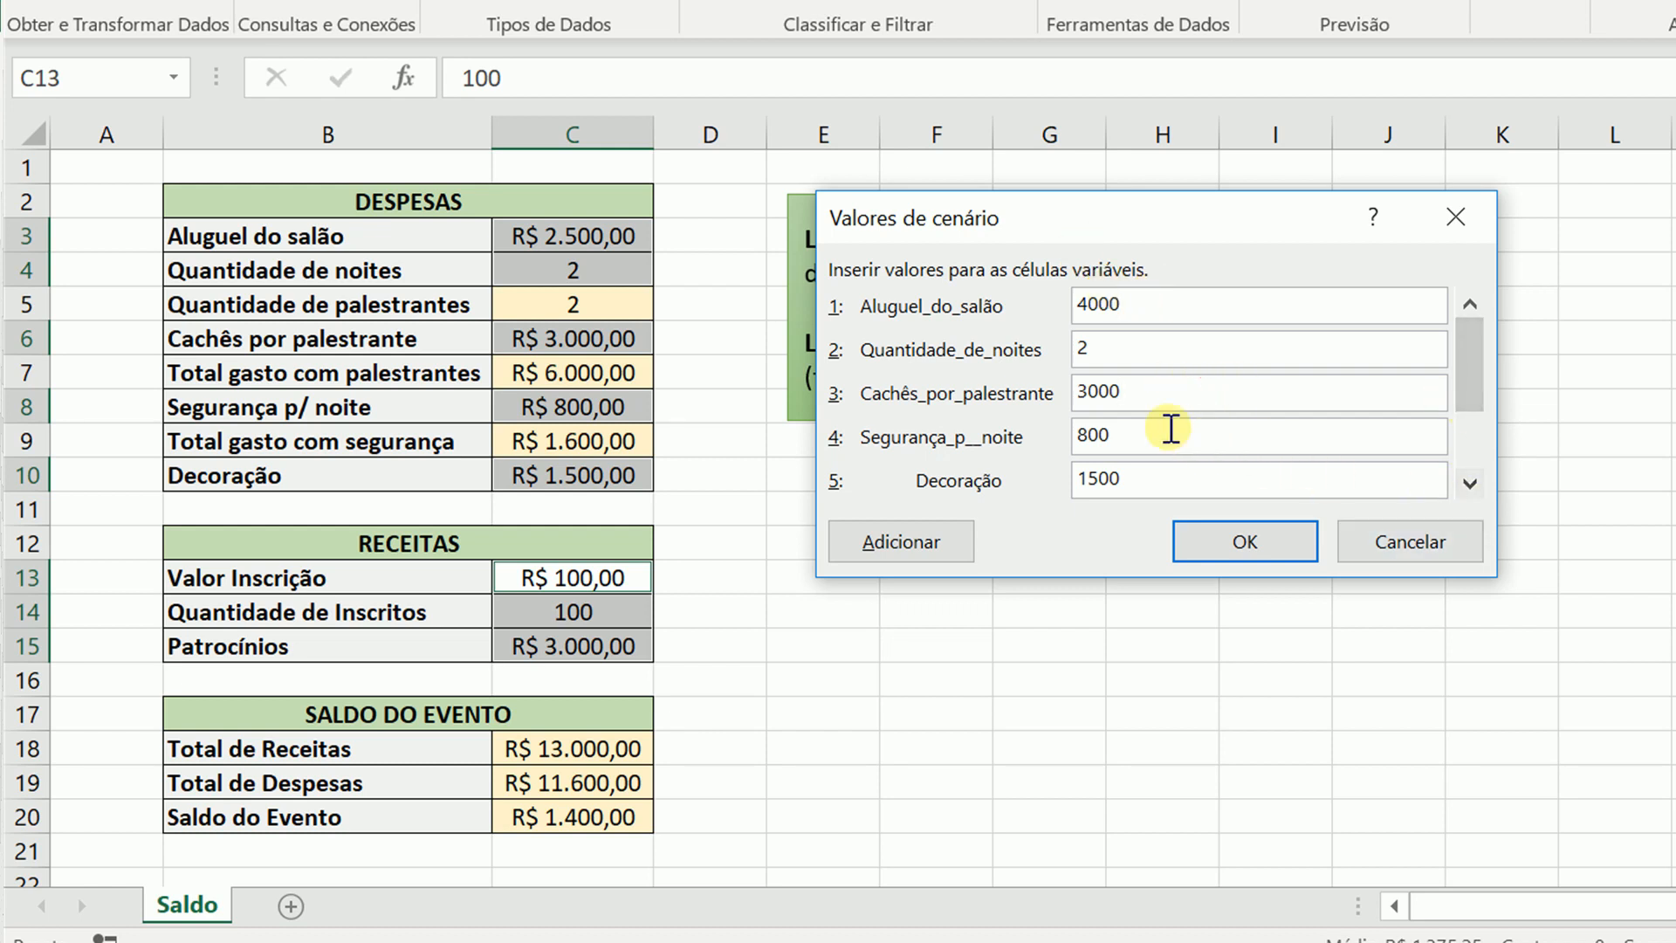
Step: Set the Local B two-night scenario's security per night to 1000, decoration to 2000, registration fee to 120 and registrants to 140, and save it
{"action": "left_click_drag", "start_coordinate": [1135, 445], "coordinate": [1059, 437]}
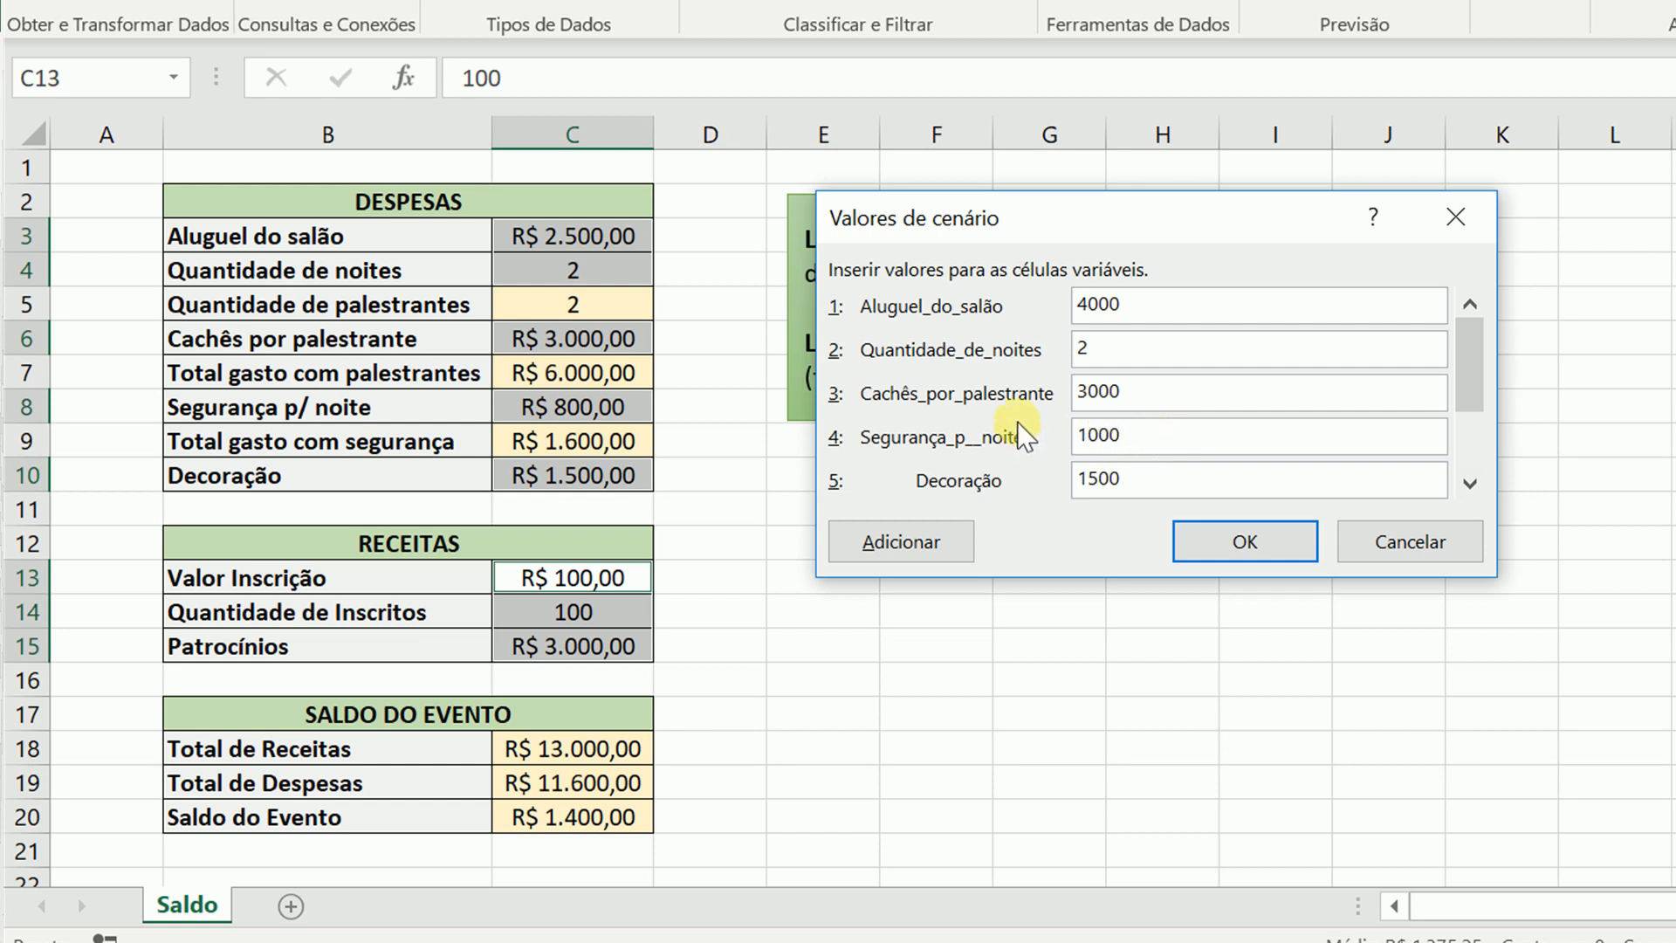
{"action": "left_click", "coordinate": [1471, 483]}
{"action": "left_click", "coordinate": [1471, 483]}
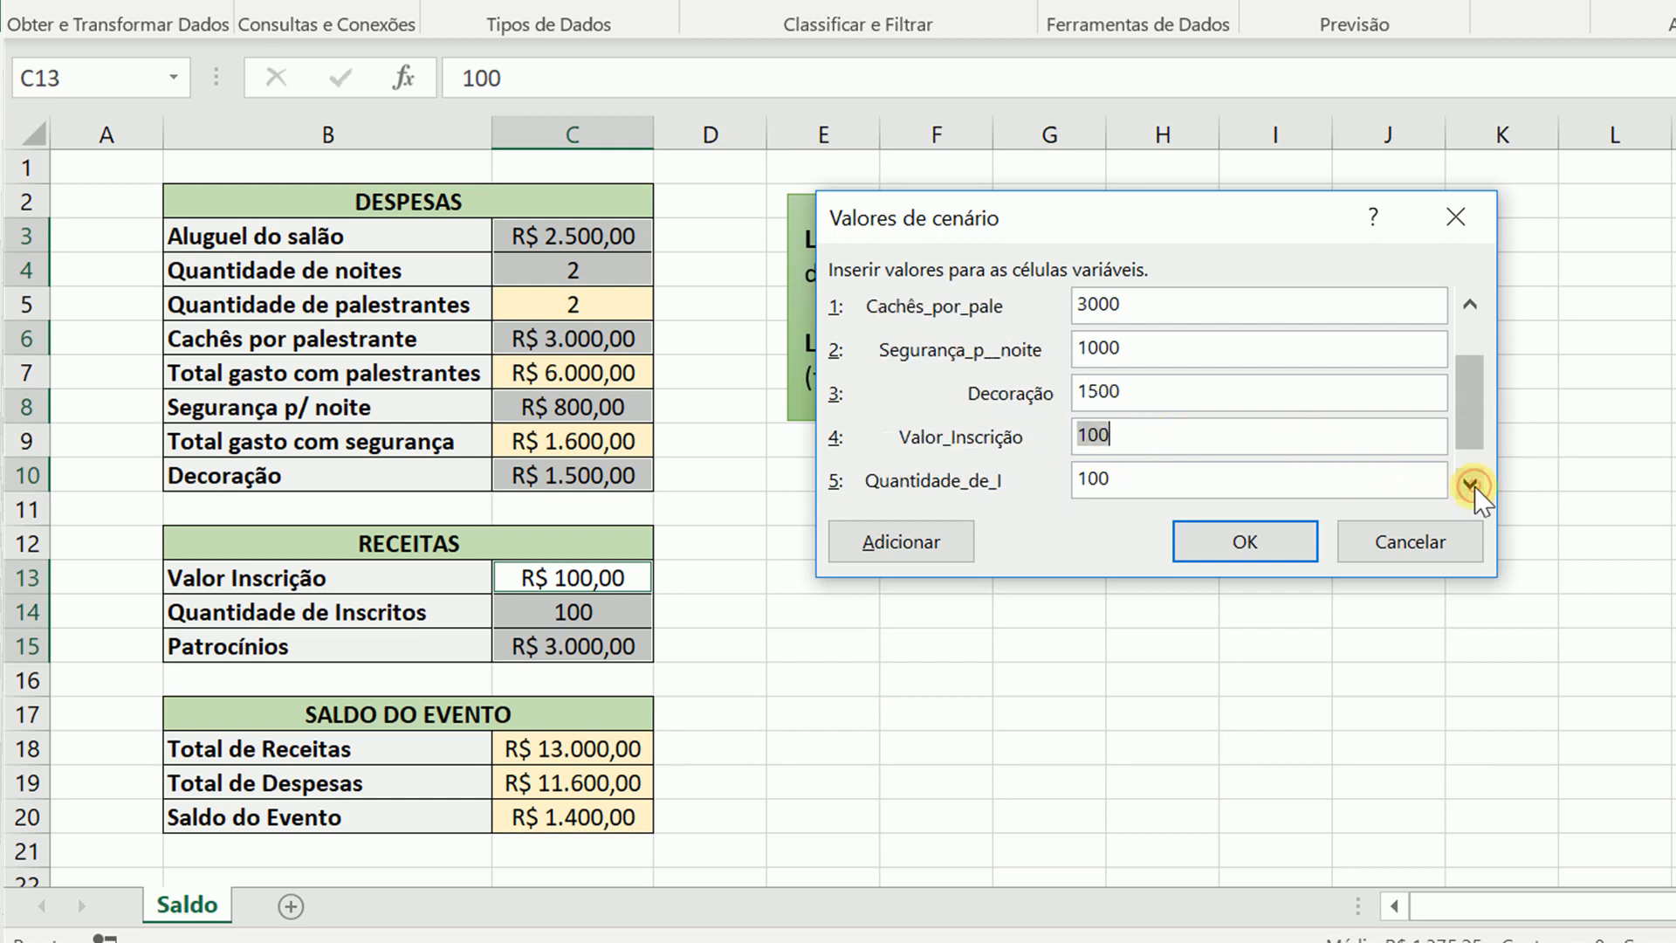
{"action": "left_click_drag", "start_coordinate": [1216, 378], "coordinate": [1004, 375]}
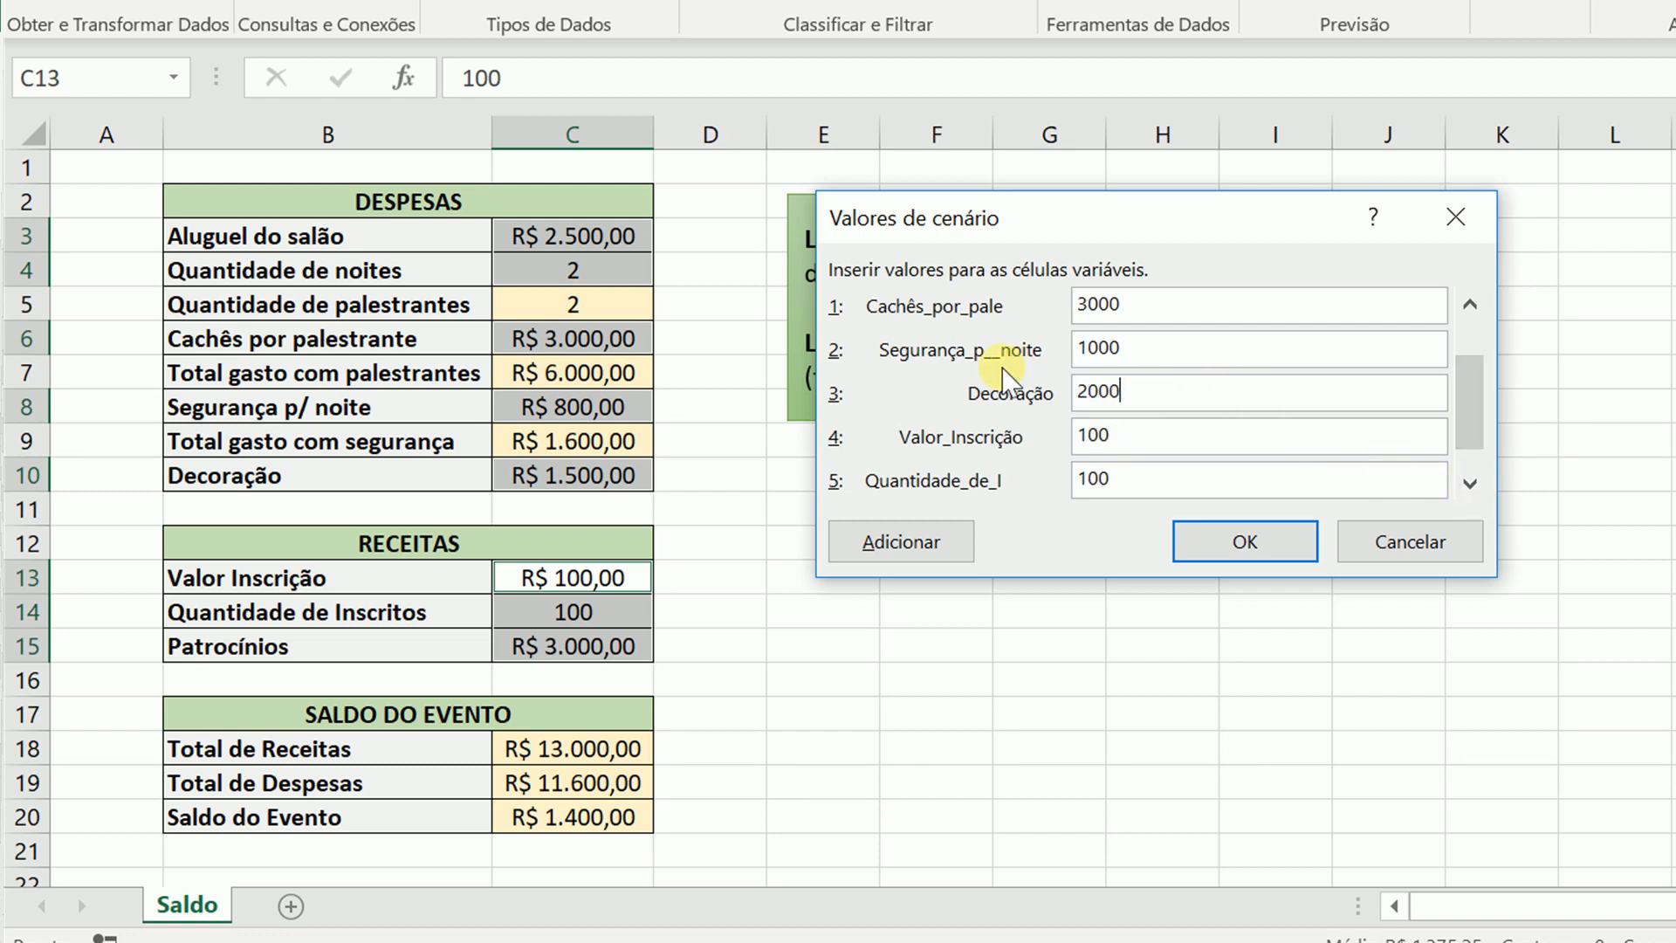
{"action": "left_click_drag", "start_coordinate": [1192, 436], "coordinate": [1078, 435]}
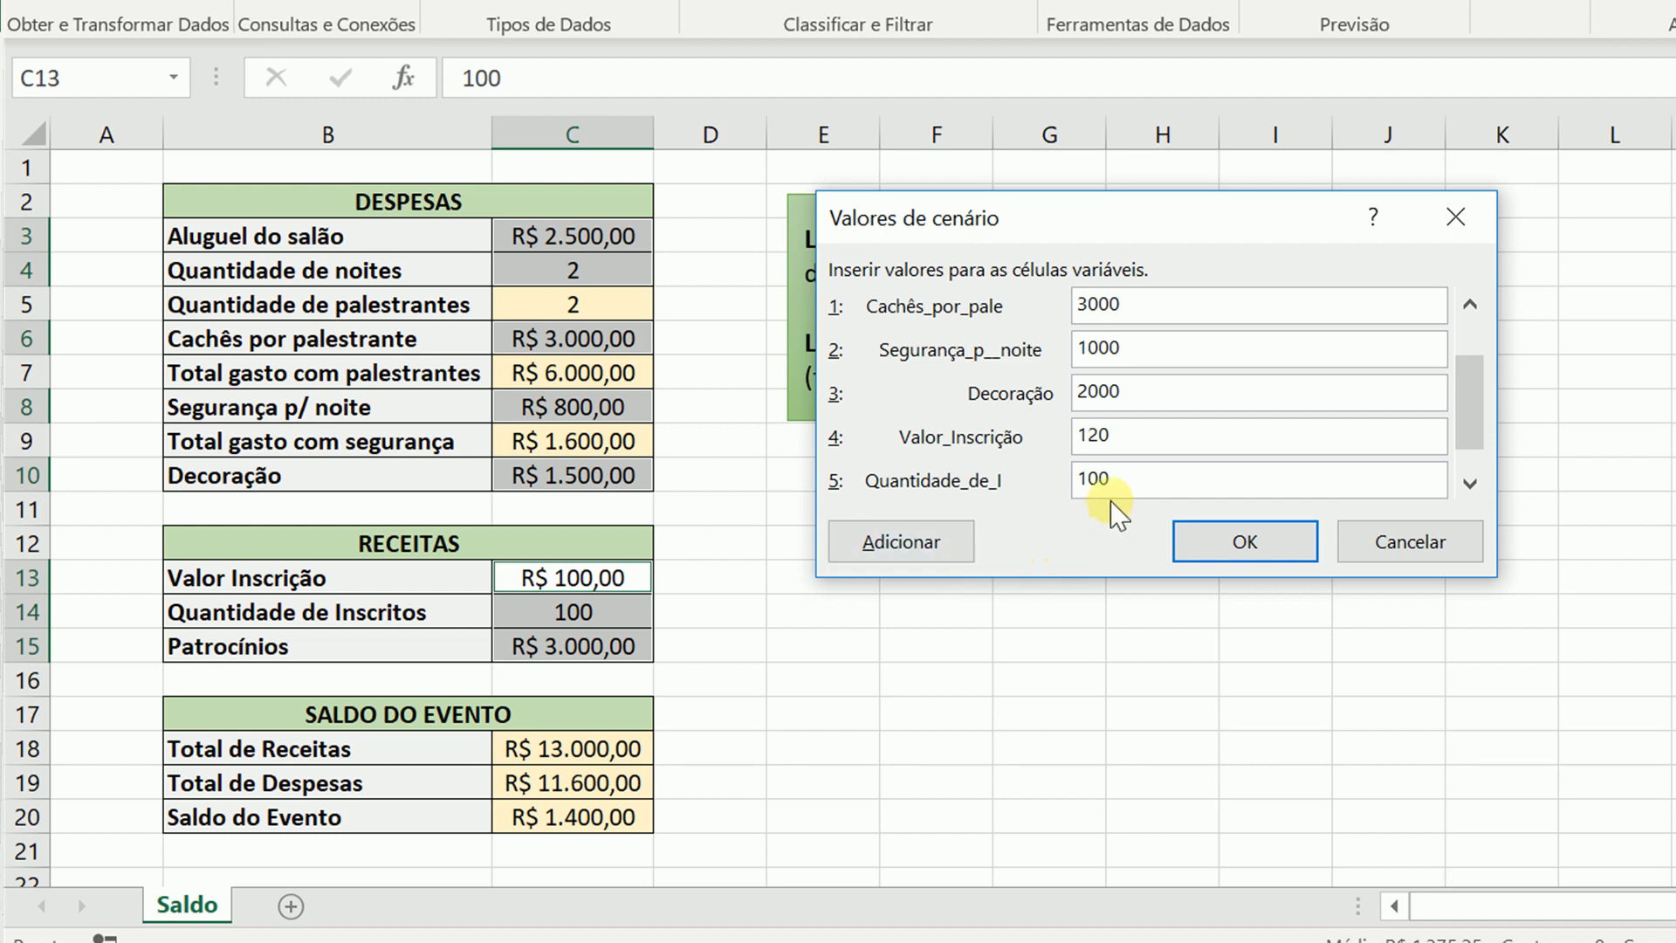
{"action": "left_click_drag", "start_coordinate": [1121, 487], "coordinate": [1049, 482]}
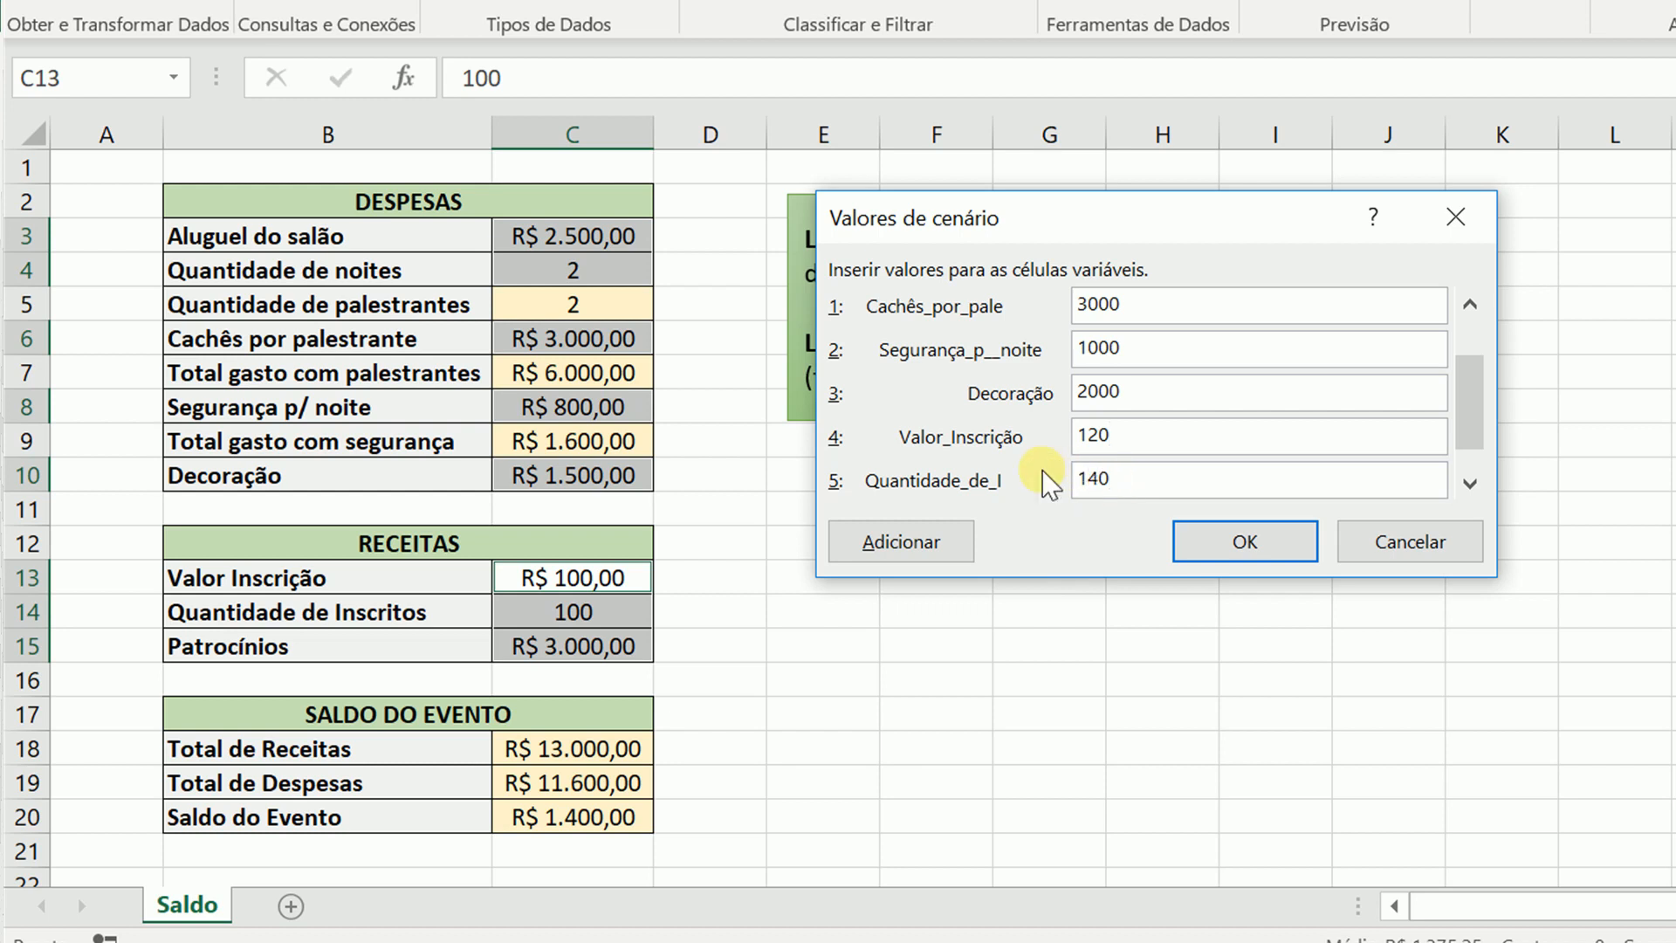
{"action": "left_click", "coordinate": [1470, 483]}
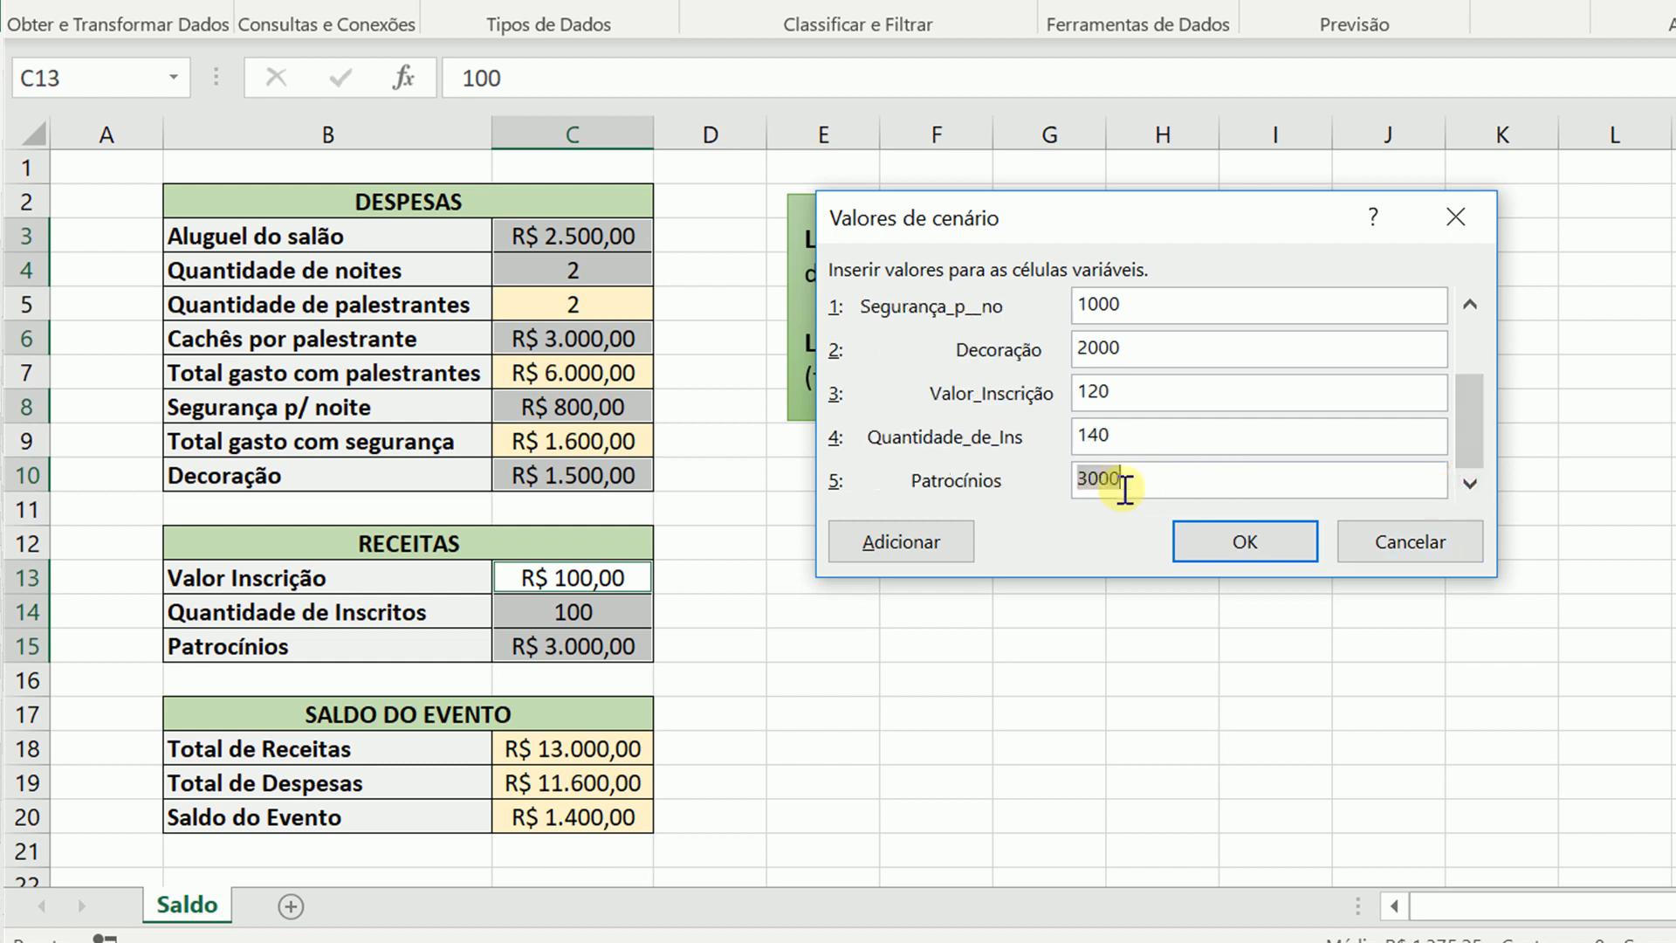
{"action": "left_click", "coordinate": [1246, 543]}
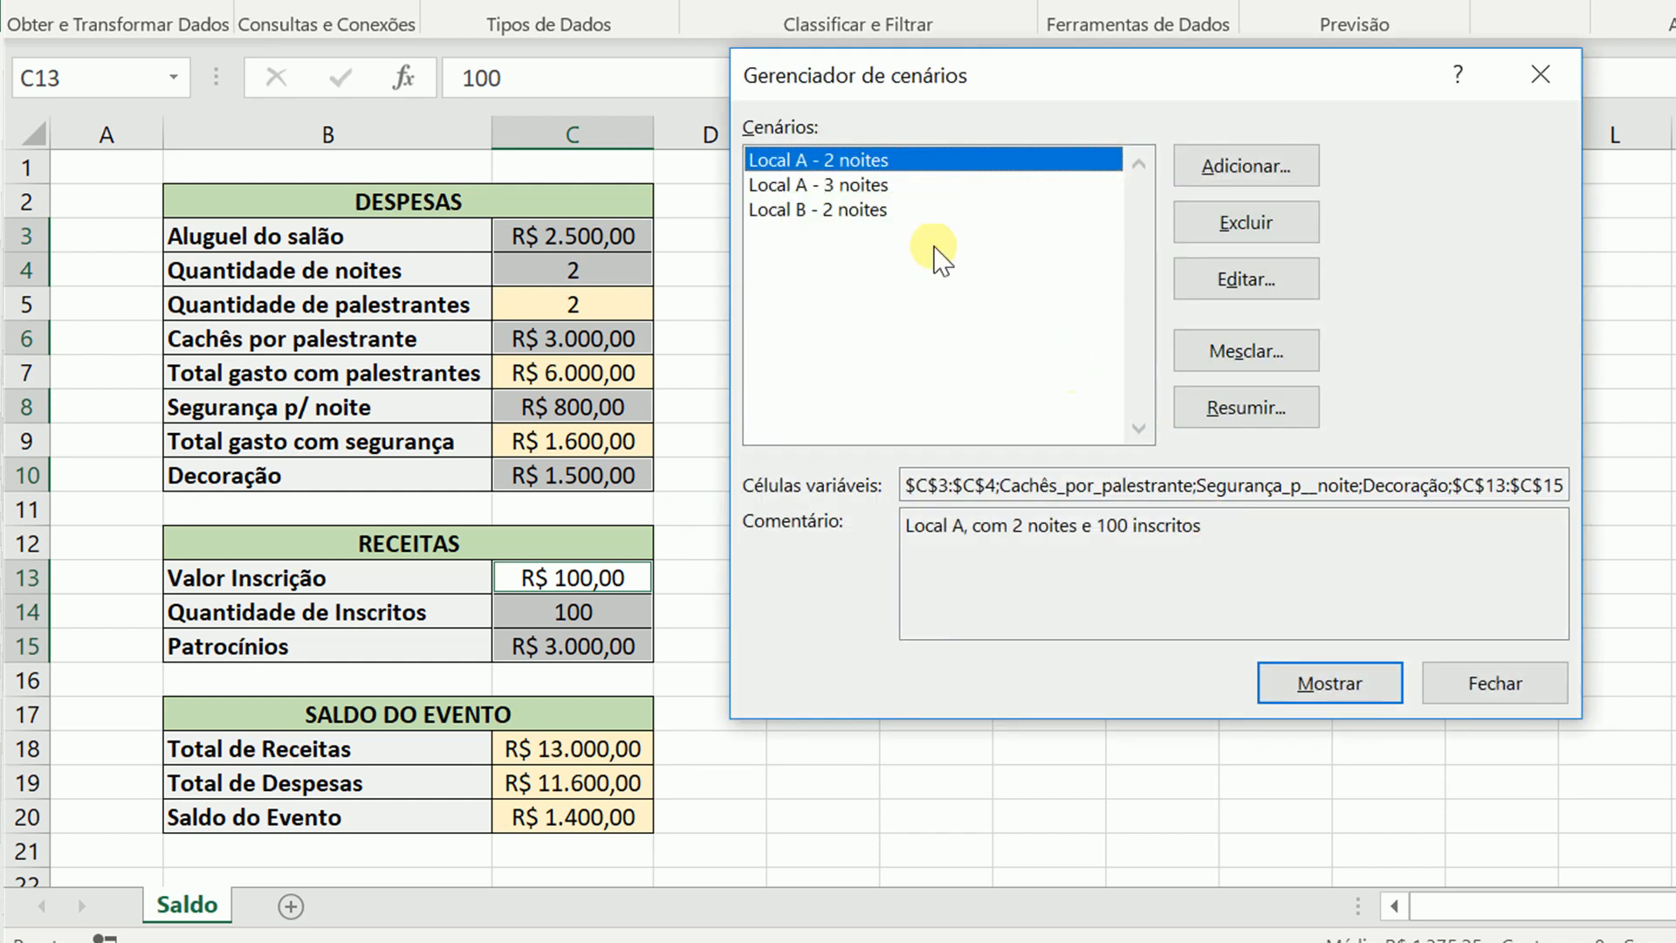
Step: Show the "Local B - 2 noites" scenario's values in the sheet
{"action": "left_click", "coordinate": [845, 211]}
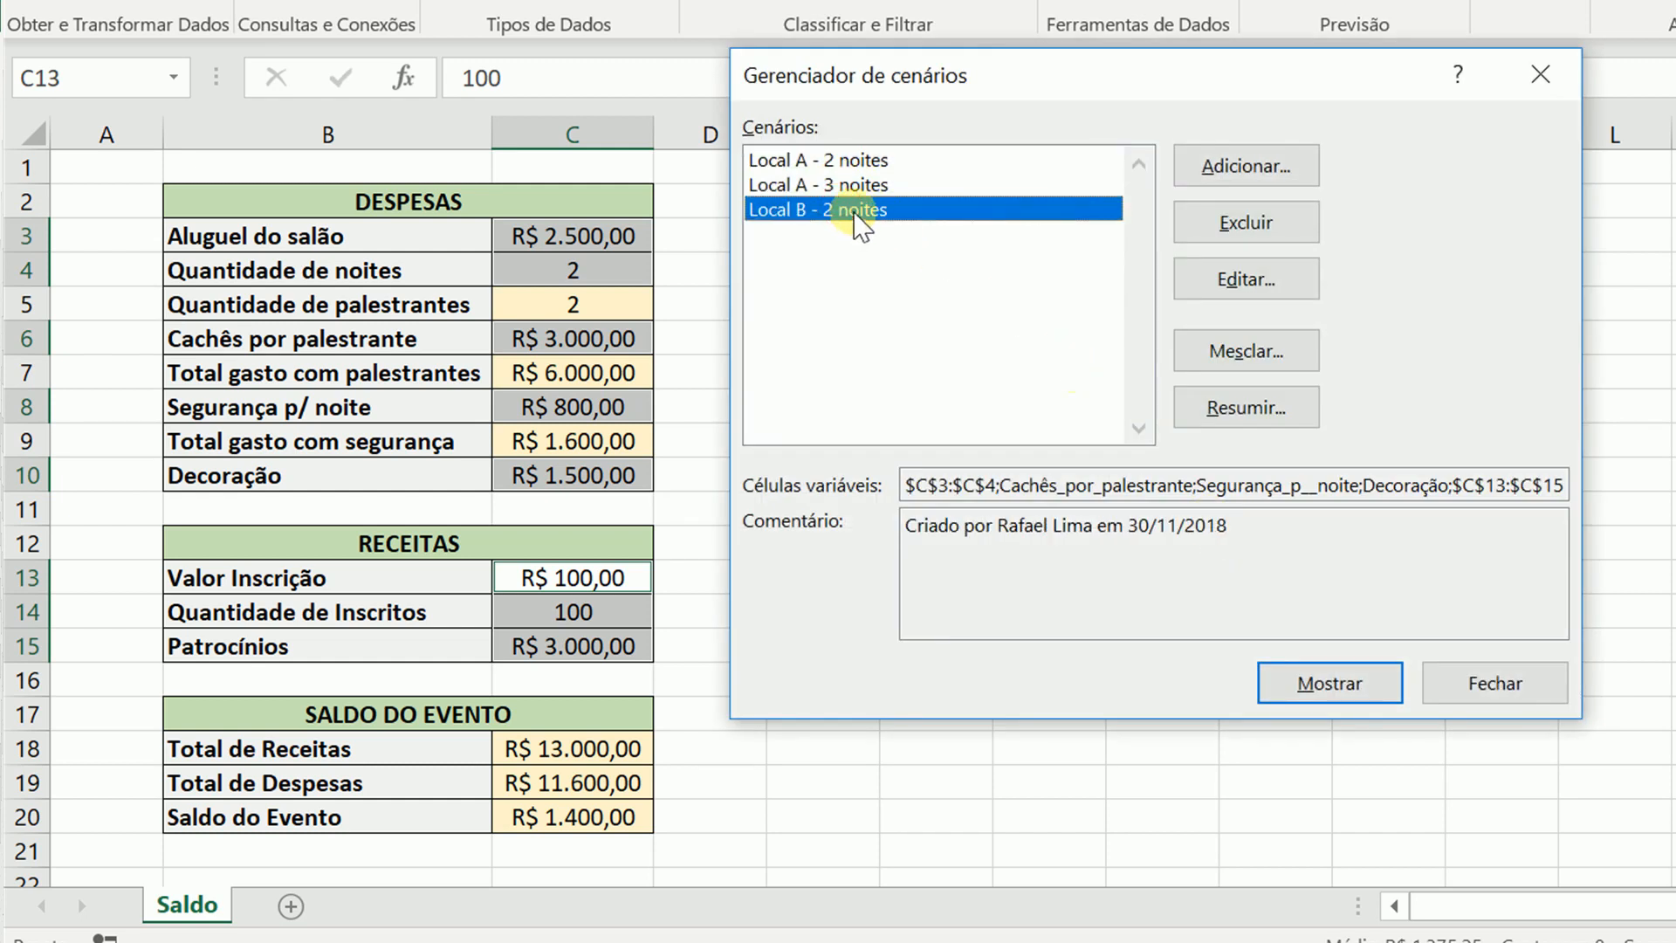
{"action": "double_click", "coordinate": [855, 214]}
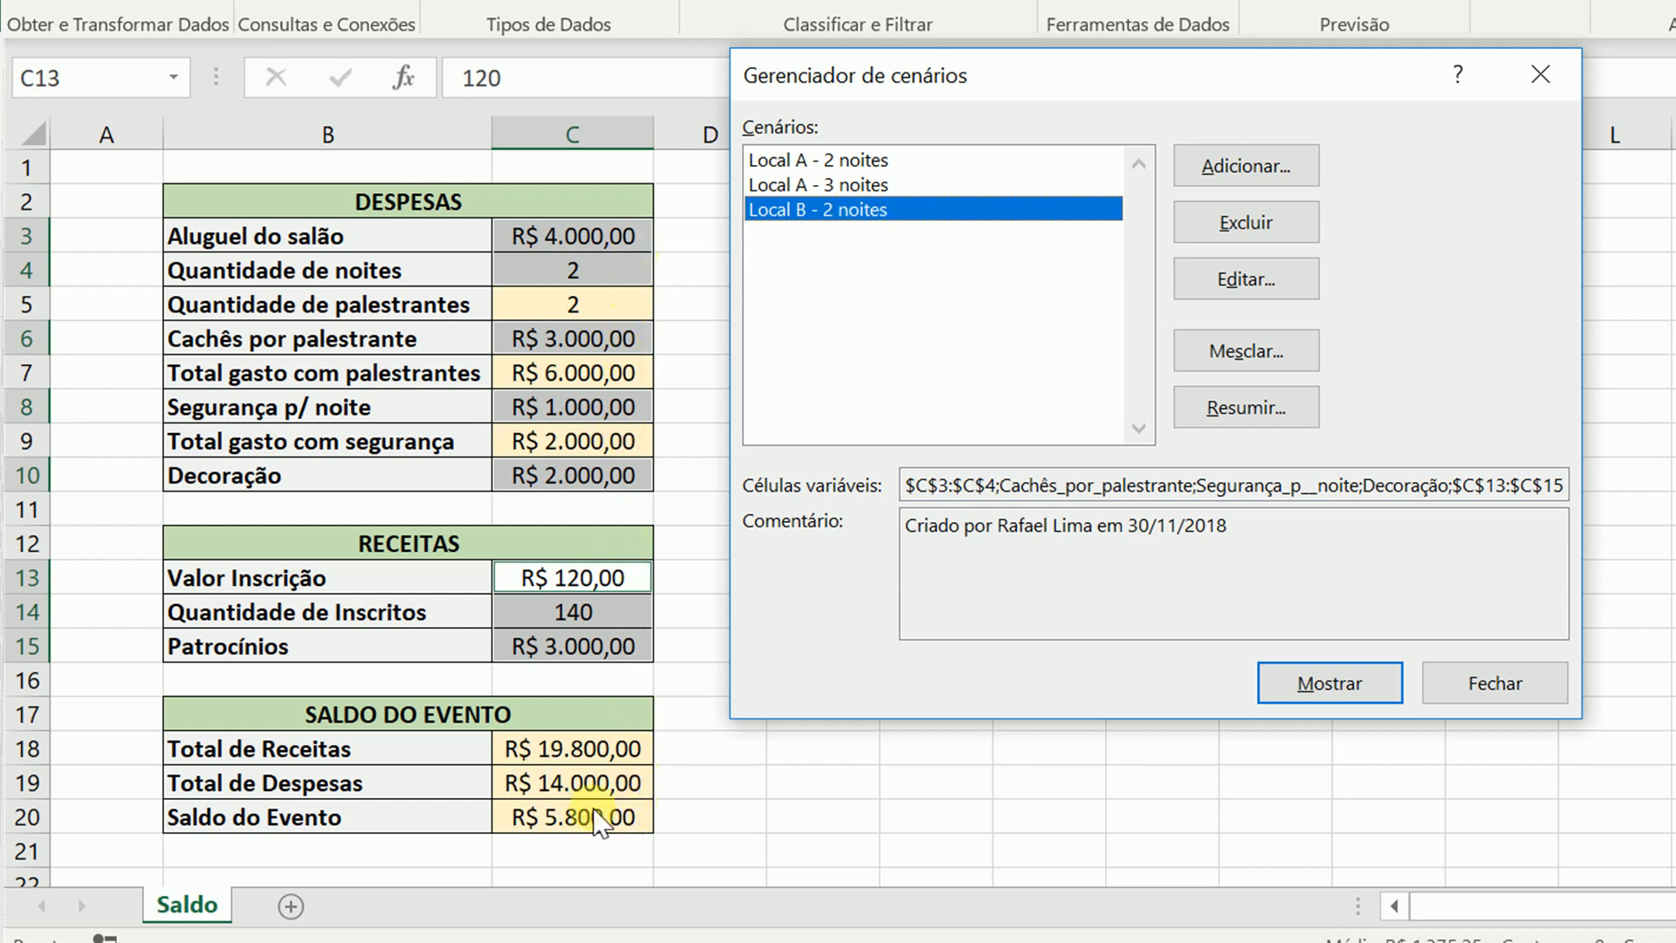
Step: Add scenario "Local B - 3 noites" with changing cells C3:C4, C6, C8, C10 and C13:C15, setting hall rental to 5000 and nights to 3
{"action": "left_click", "coordinate": [1213, 168]}
{"action": "type", "text": "Local B - 3 noites"}
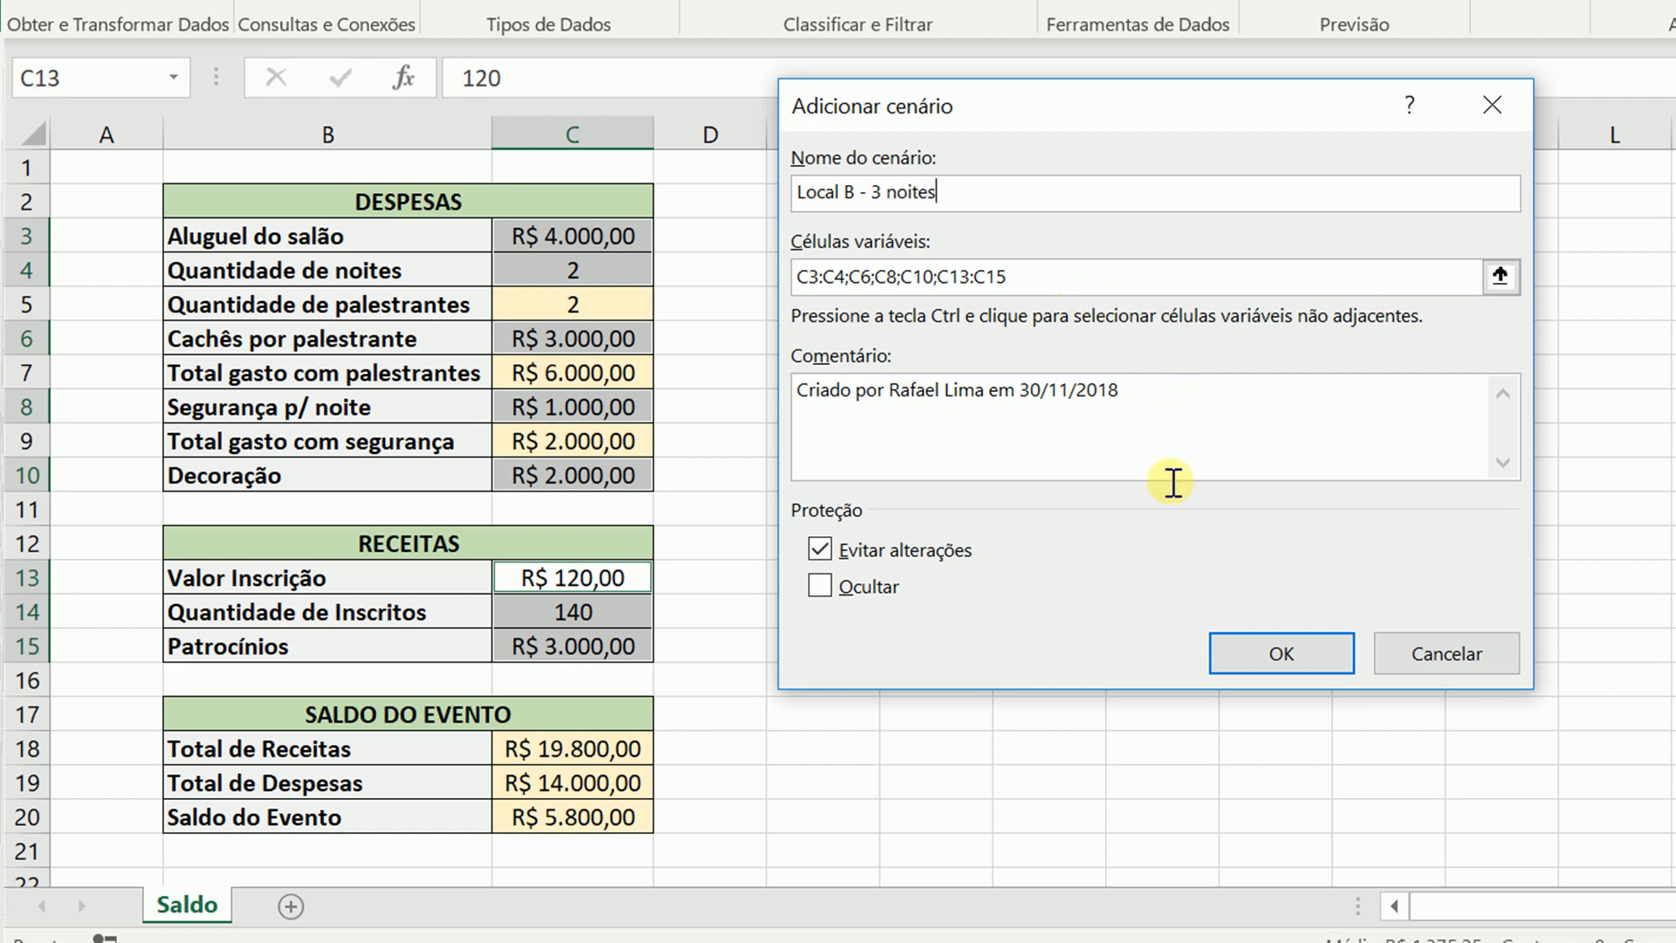
{"action": "left_click", "coordinate": [1214, 655]}
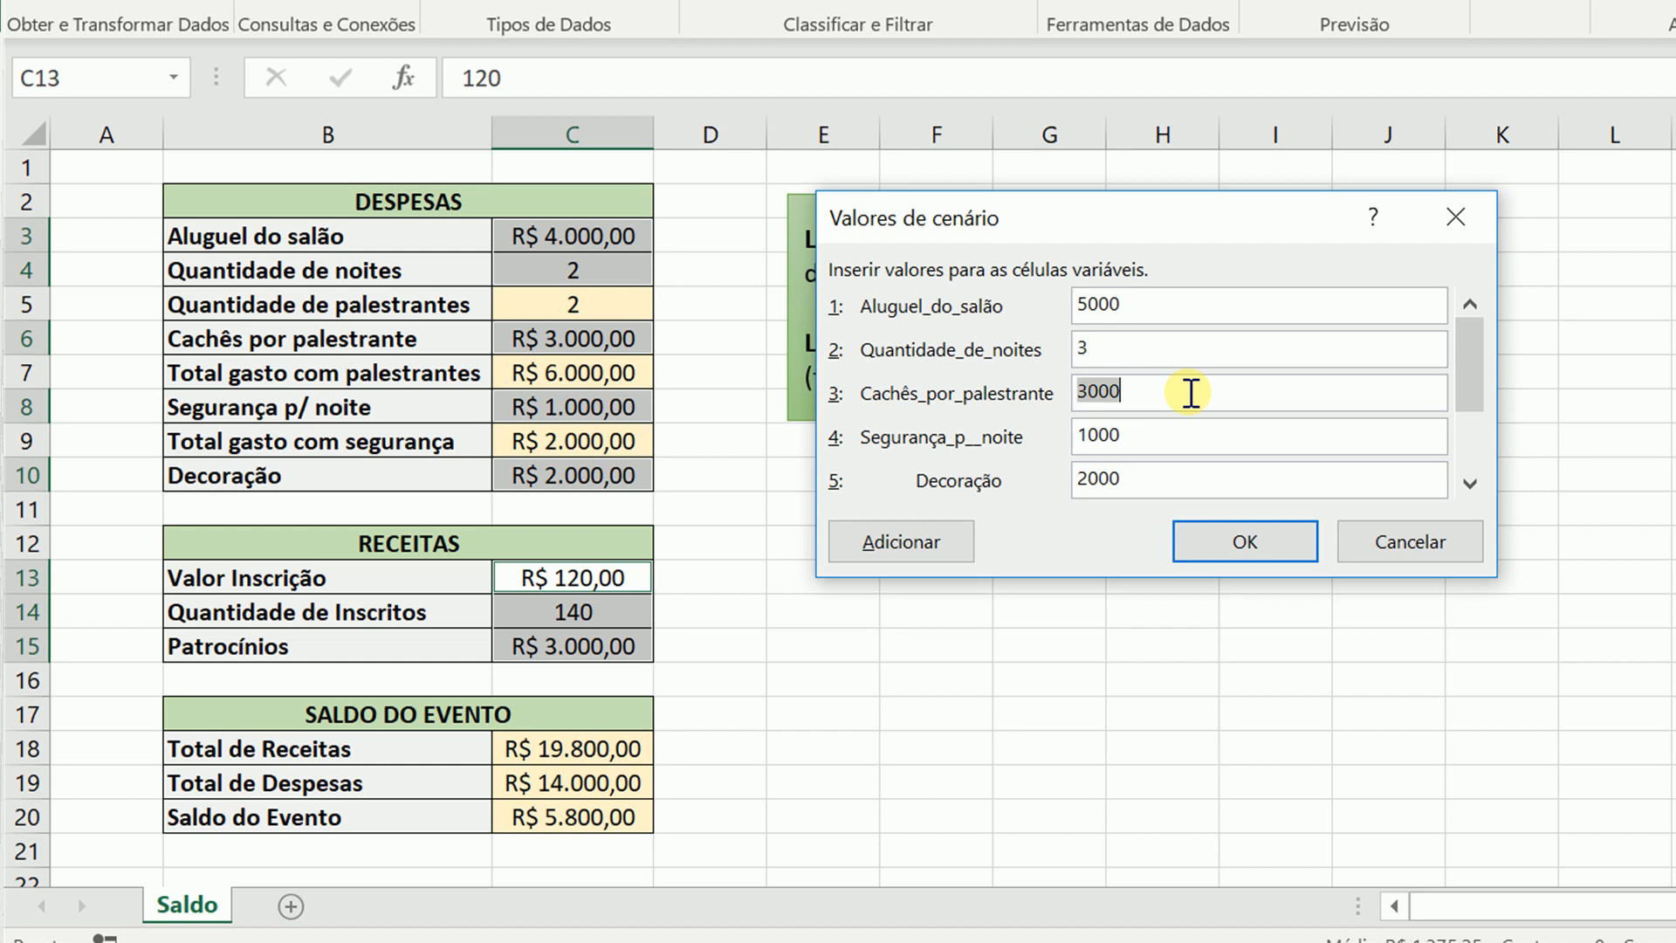
Step: Set the Local B three-night scenario's decoration to 2500 and registration fee to 140, keeping its other values, and save it
{"action": "key", "text": "Tab"}
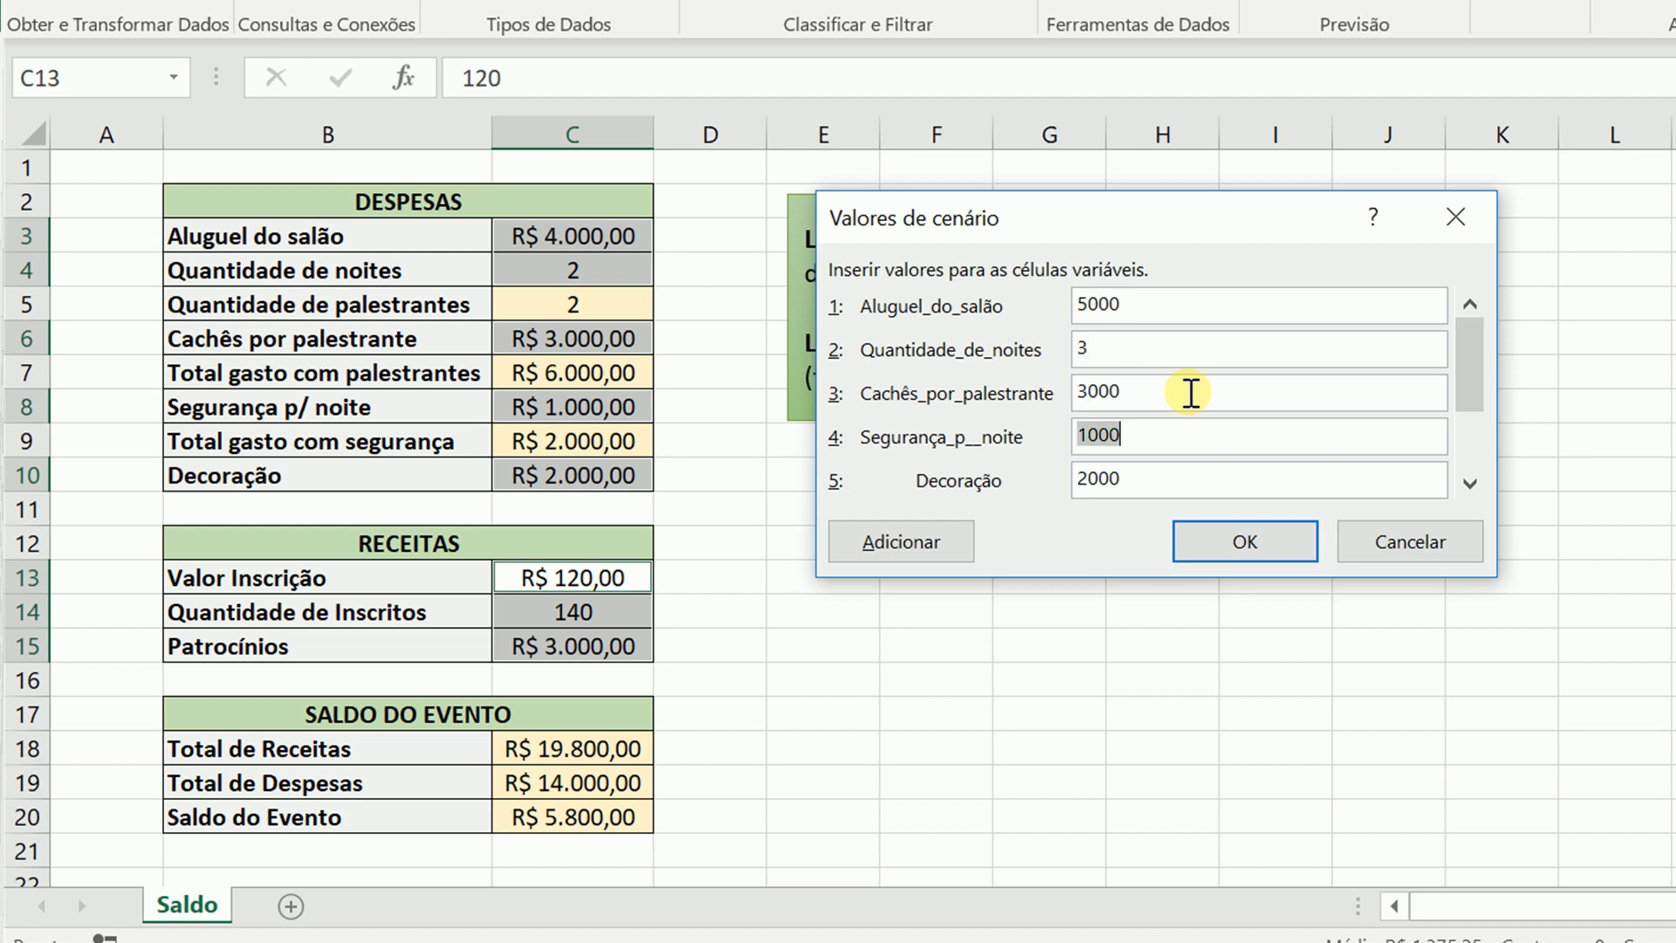
{"action": "key", "text": "Tab"}
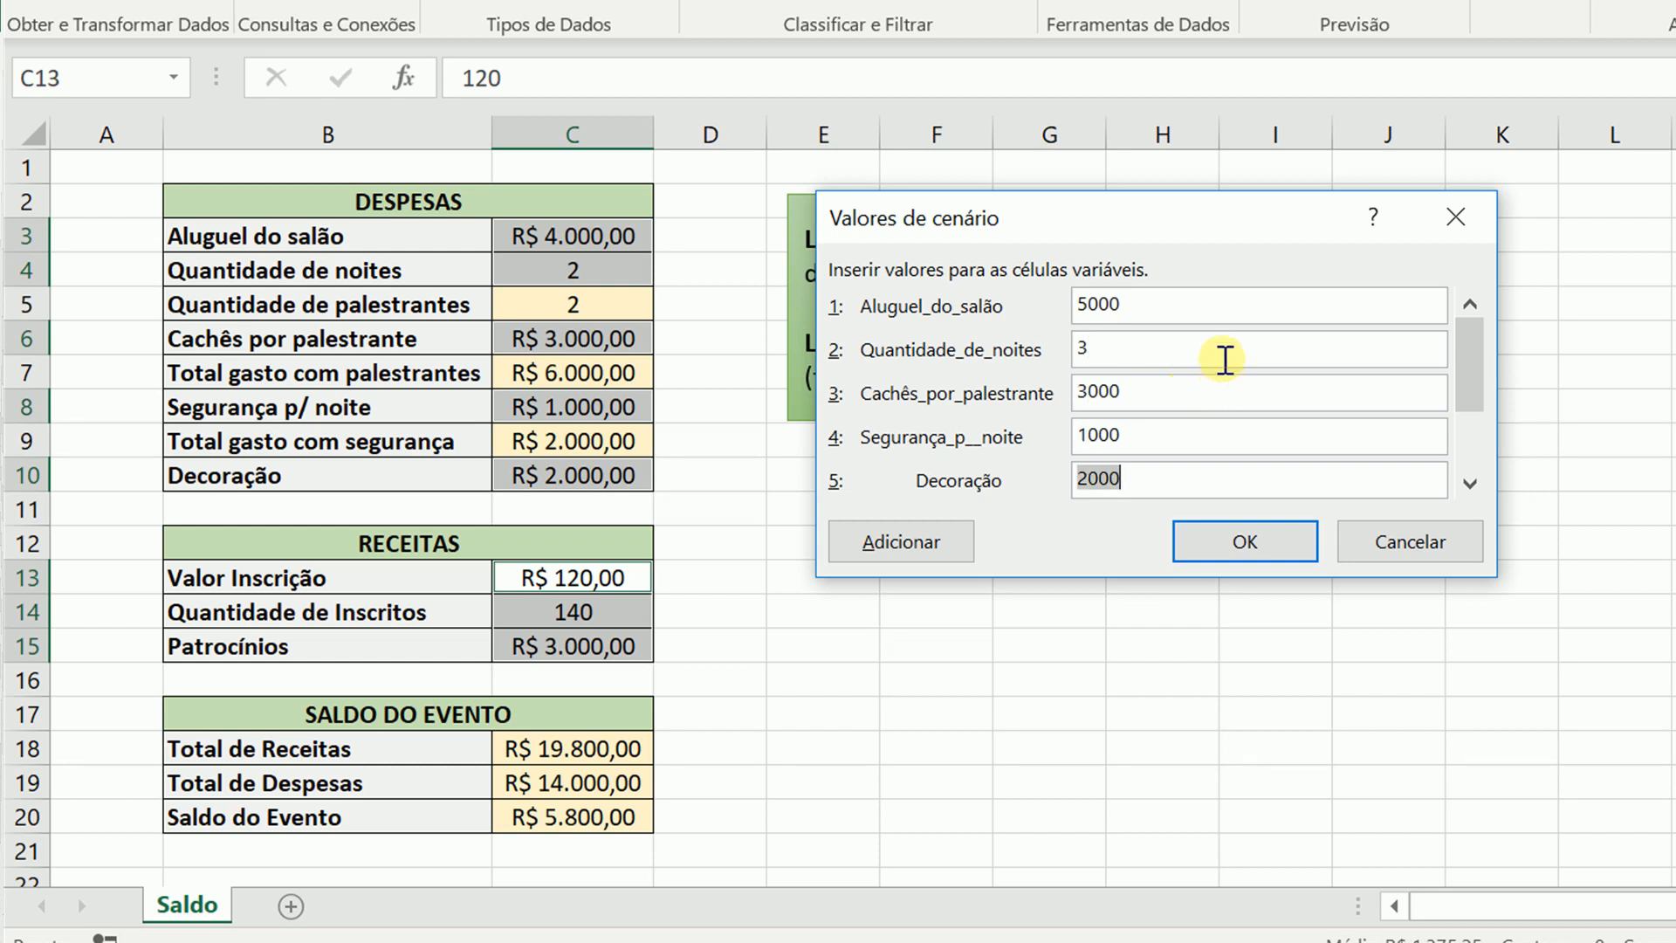
{"action": "type", "text": "25"}
{"action": "key", "text": "Tab"}
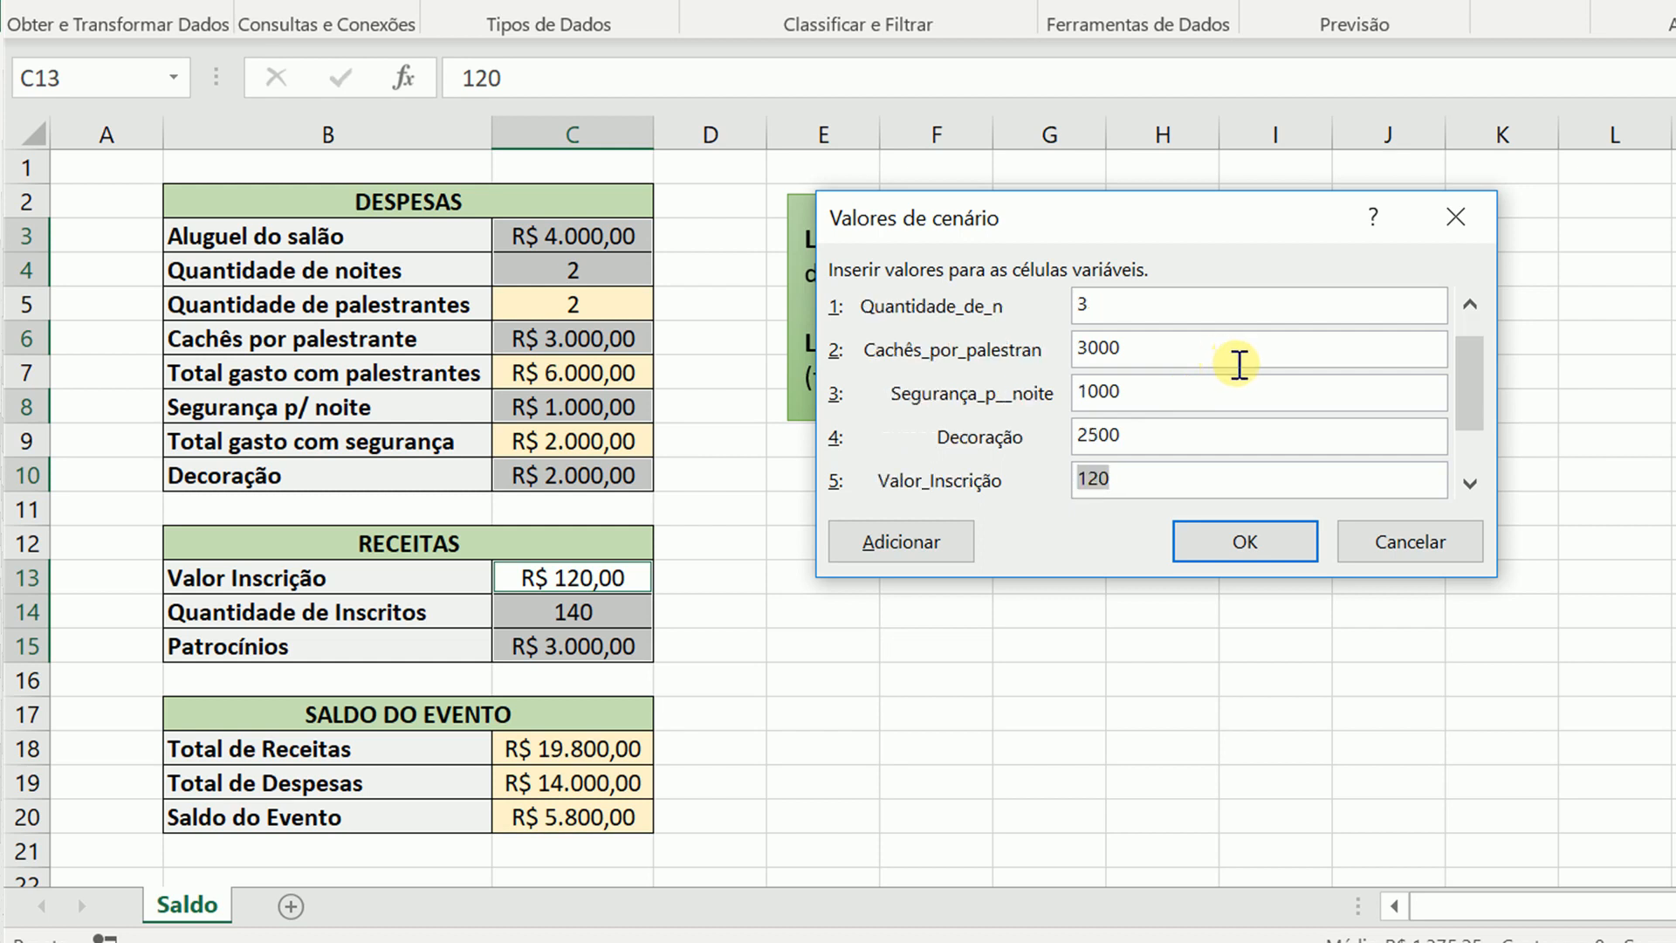
{"action": "type", "text": "140"}
{"action": "key", "text": "Tab"}
{"action": "key", "text": "Tab"}
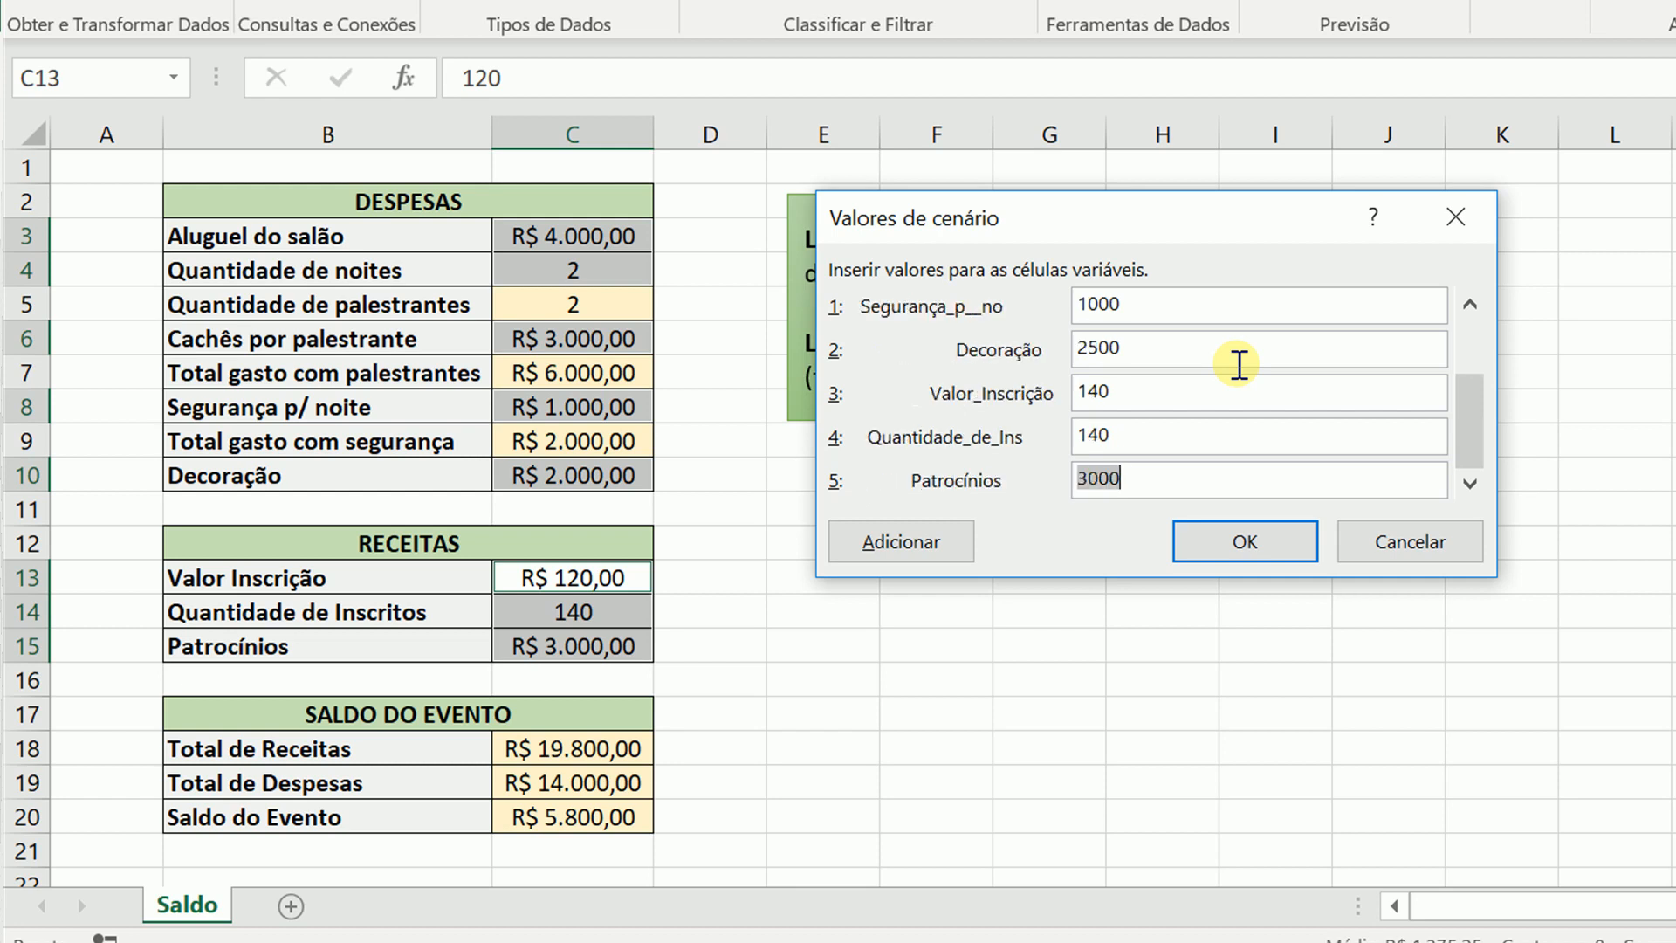
{"action": "left_click", "coordinate": [1292, 548]}
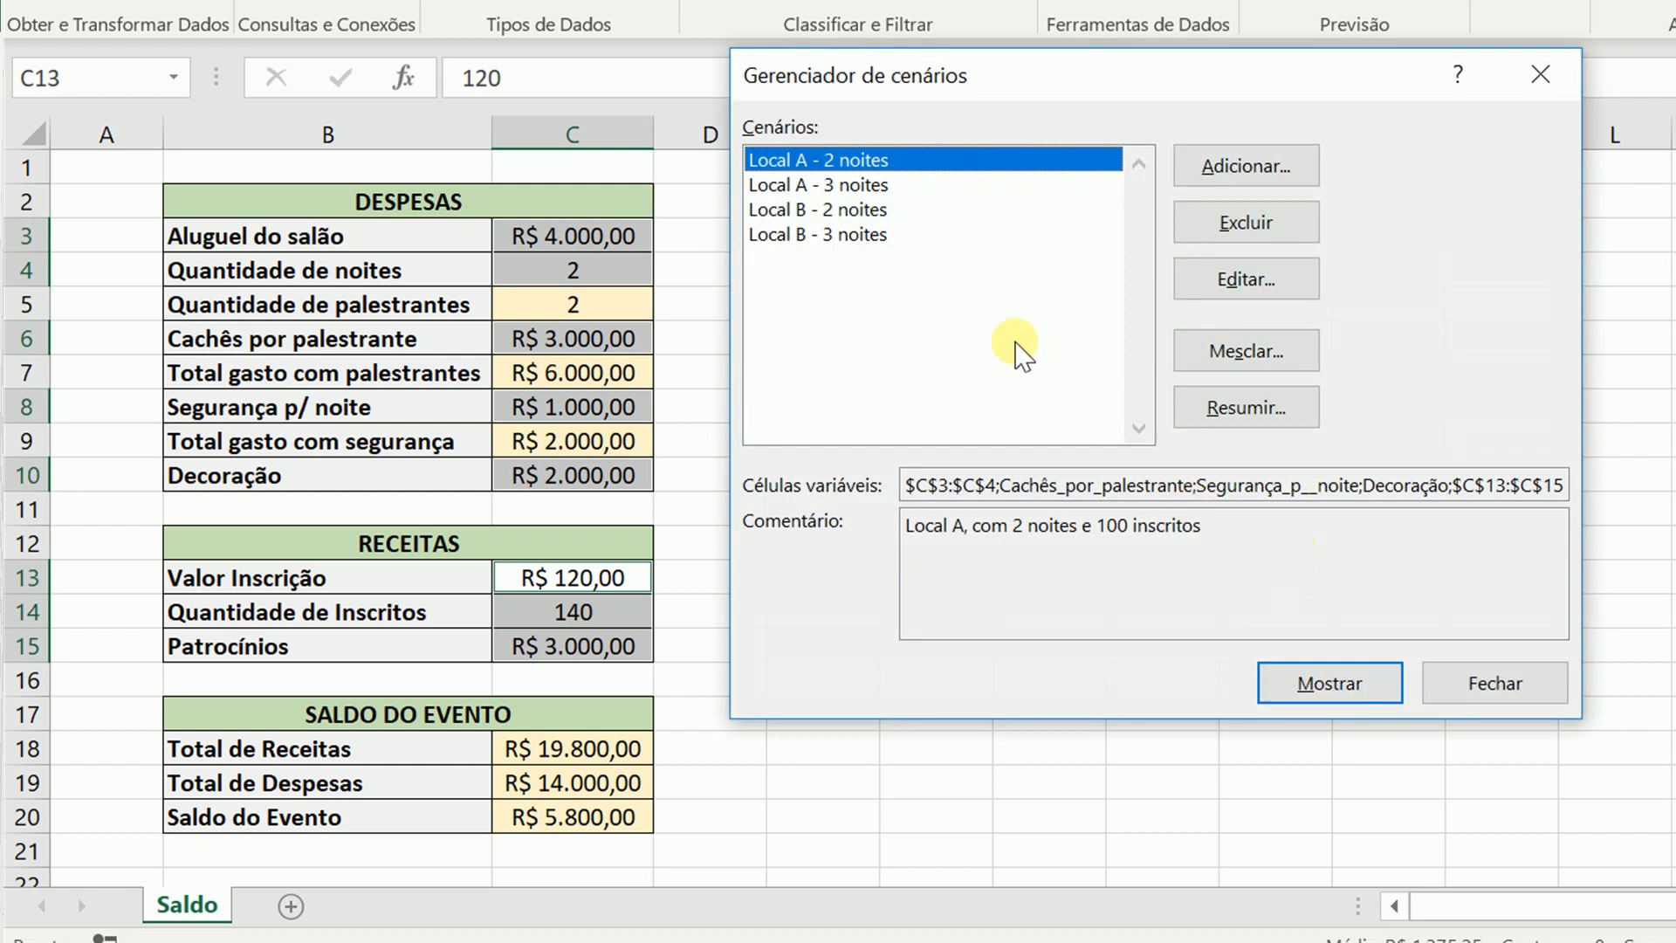
Step: Show the "Local B - 3 noites" scenario's values in the sheet and generate a scenario summary report with result cell C20
{"action": "left_click", "coordinate": [851, 237]}
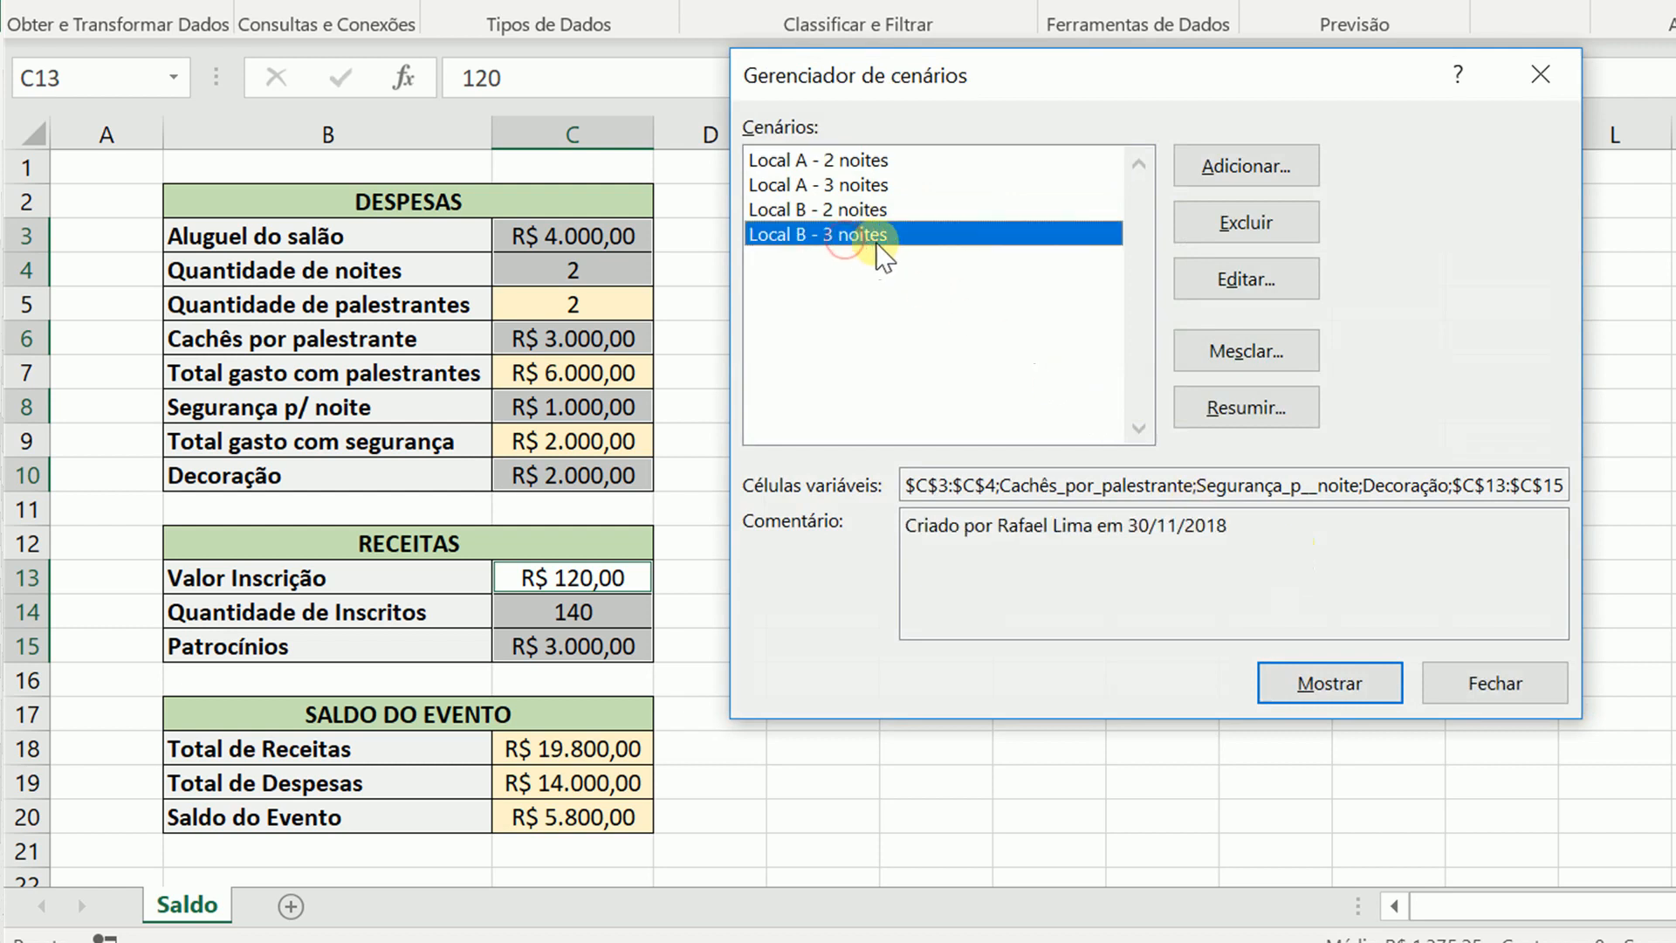
{"action": "double_click", "coordinate": [886, 236]}
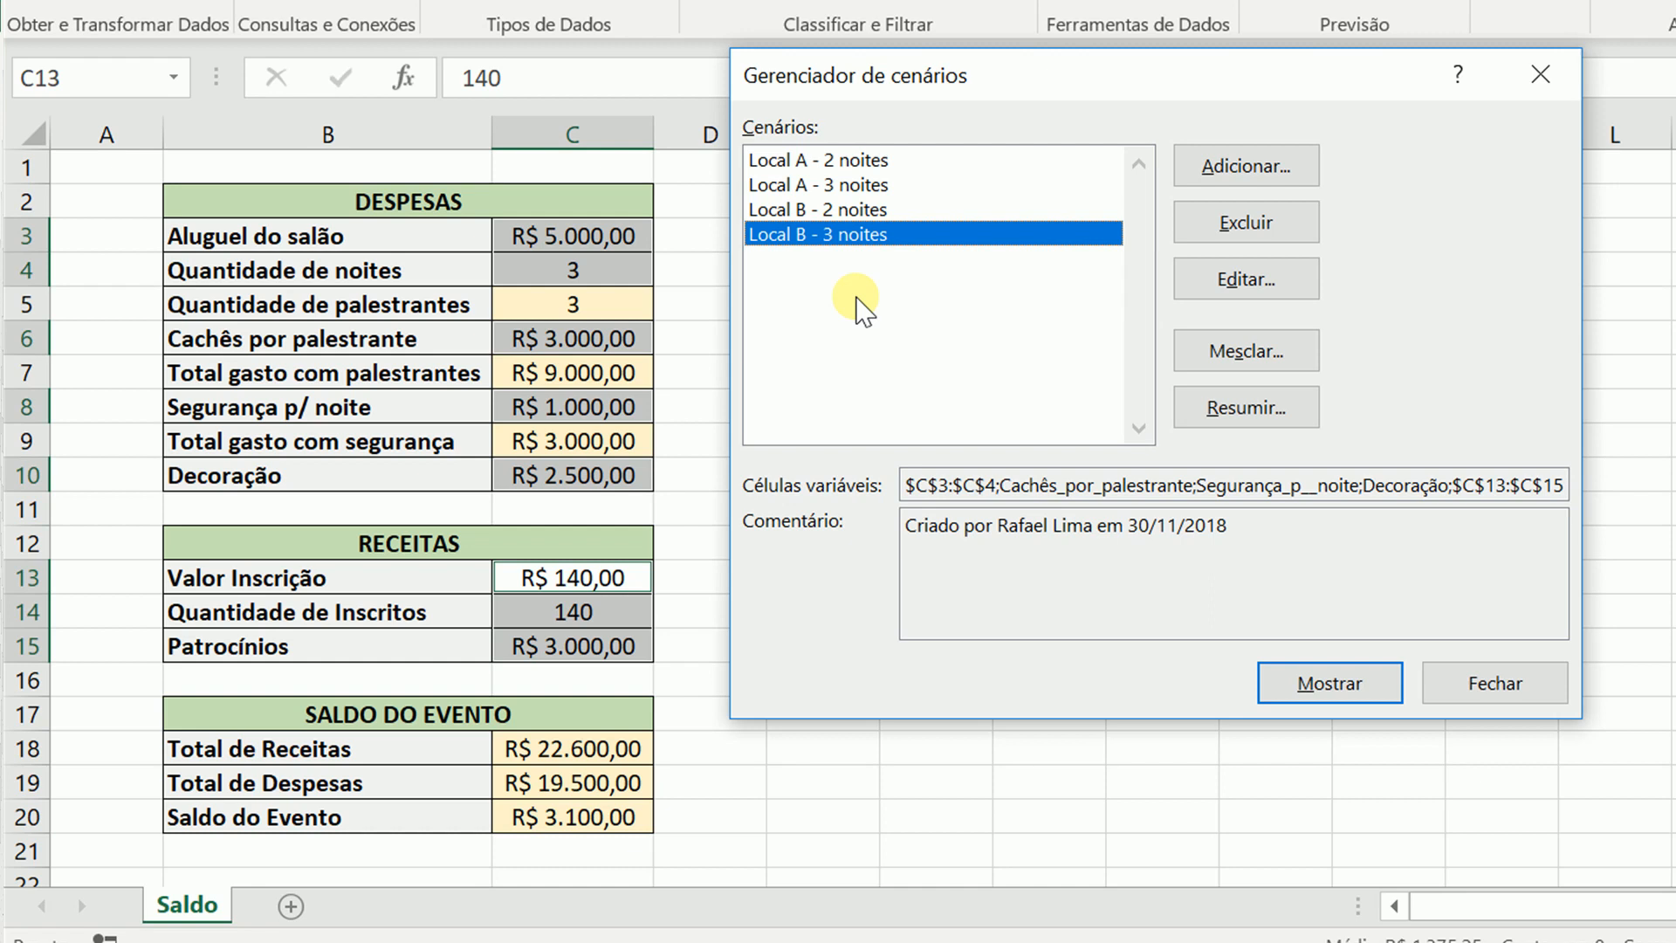
{"action": "left_click", "coordinate": [1249, 408]}
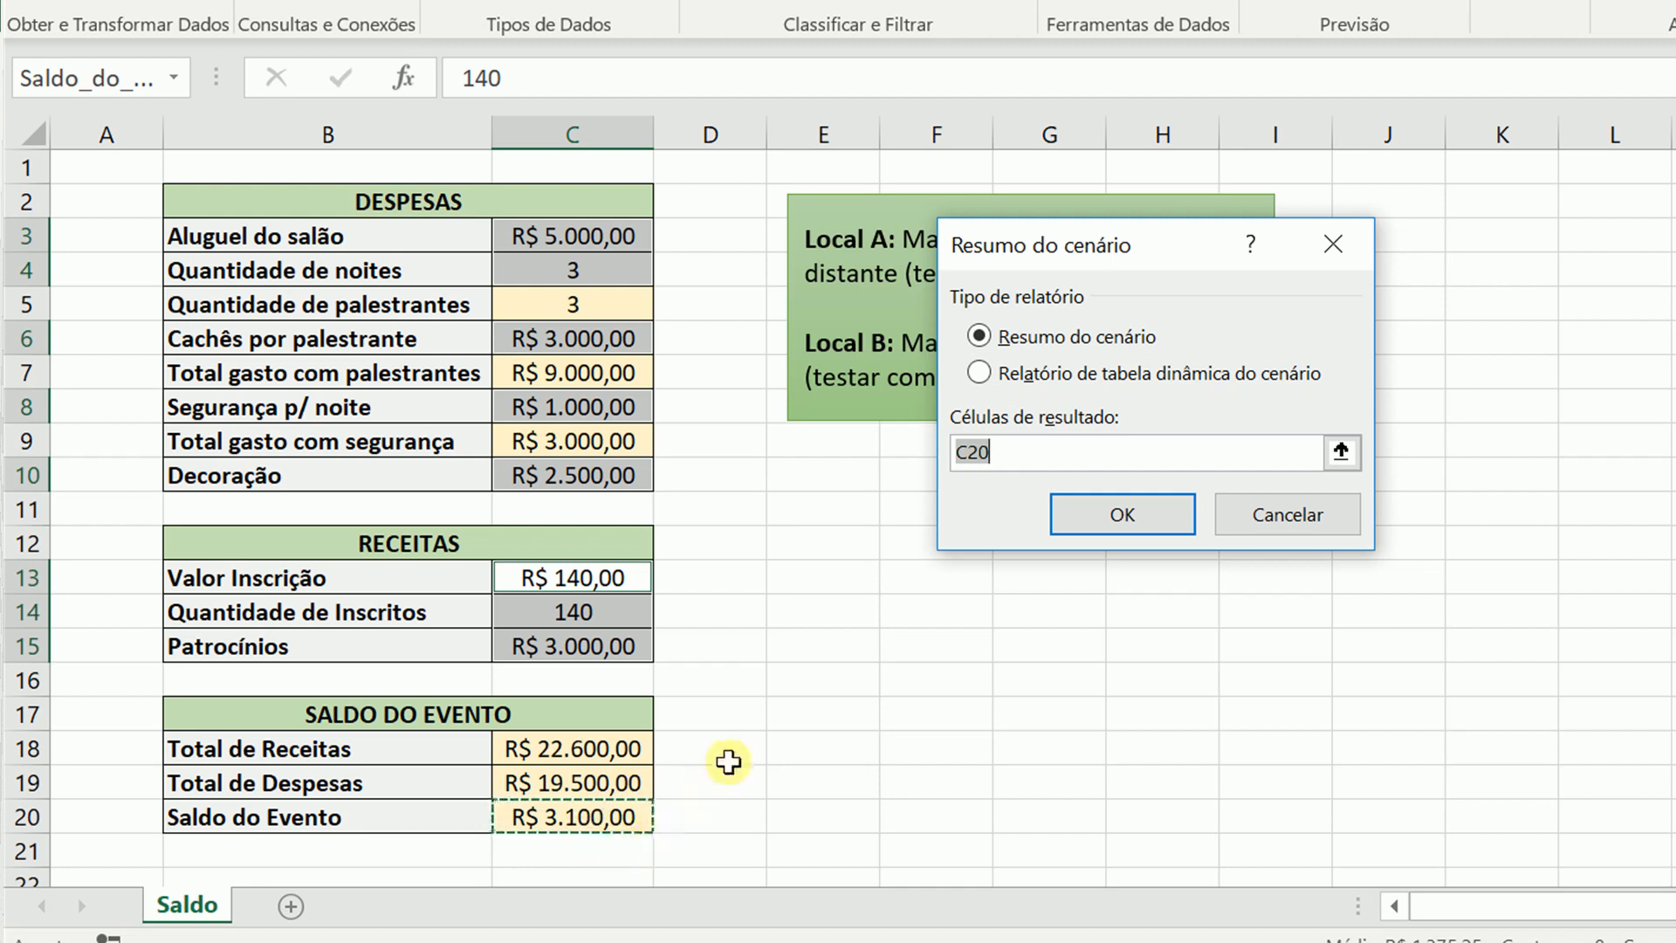
{"action": "left_click", "coordinate": [1097, 516]}
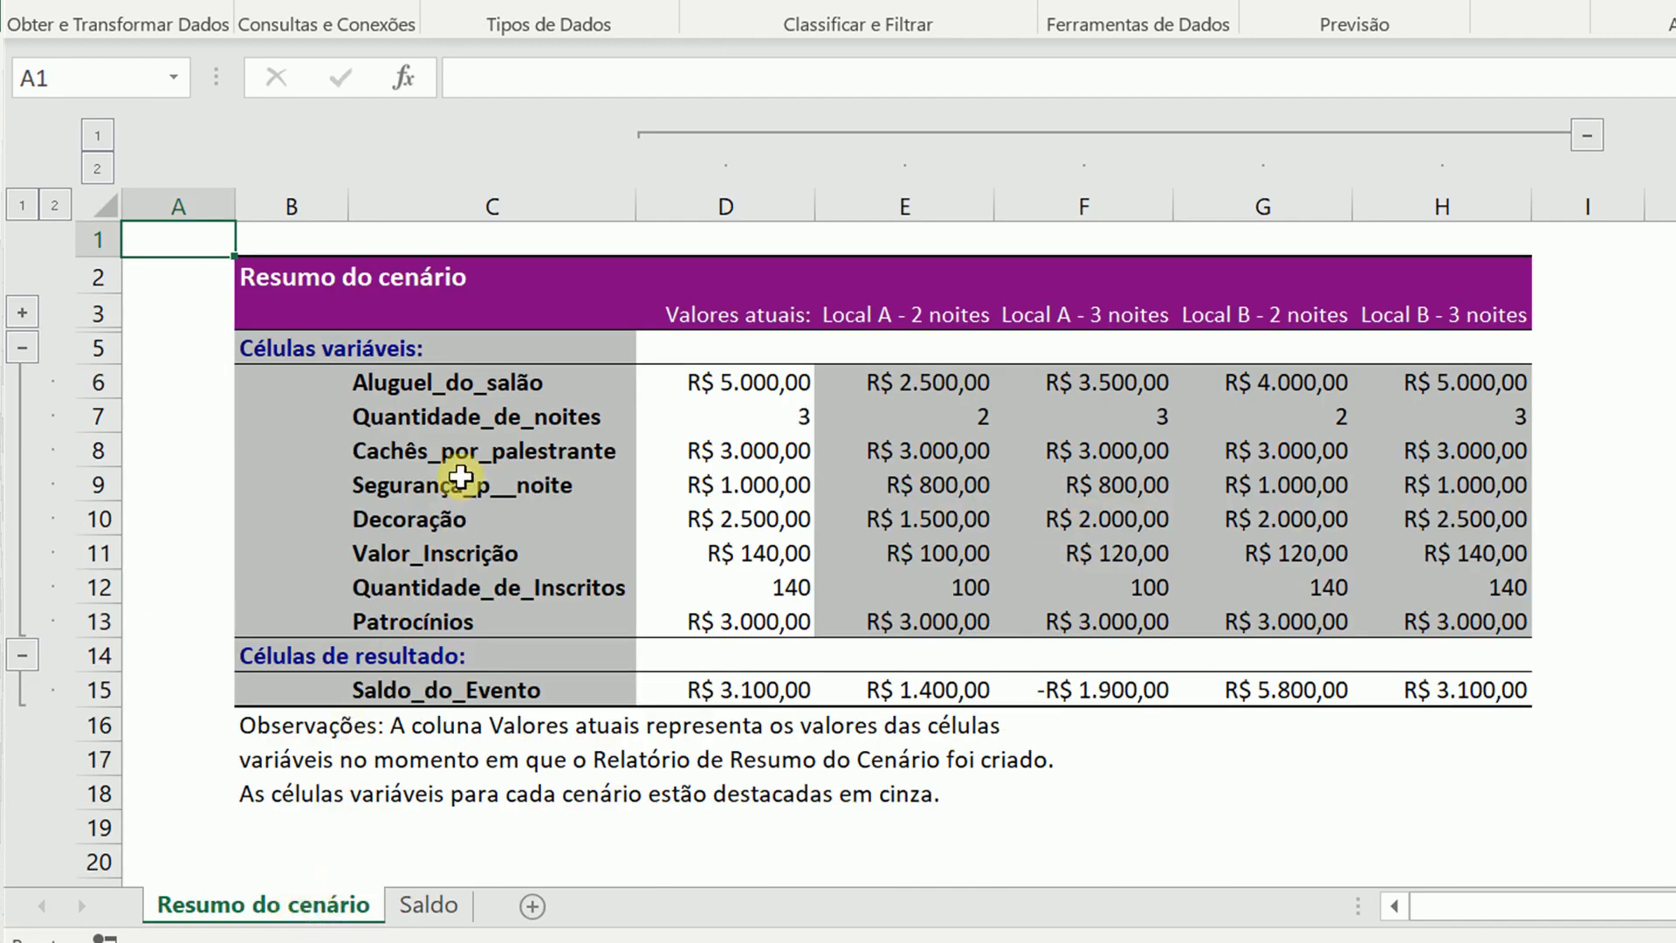
Step: Examine the summary report's changing cells, comparing the current values column with the values of each of the four scenarios
{"action": "left_click", "coordinate": [377, 347]}
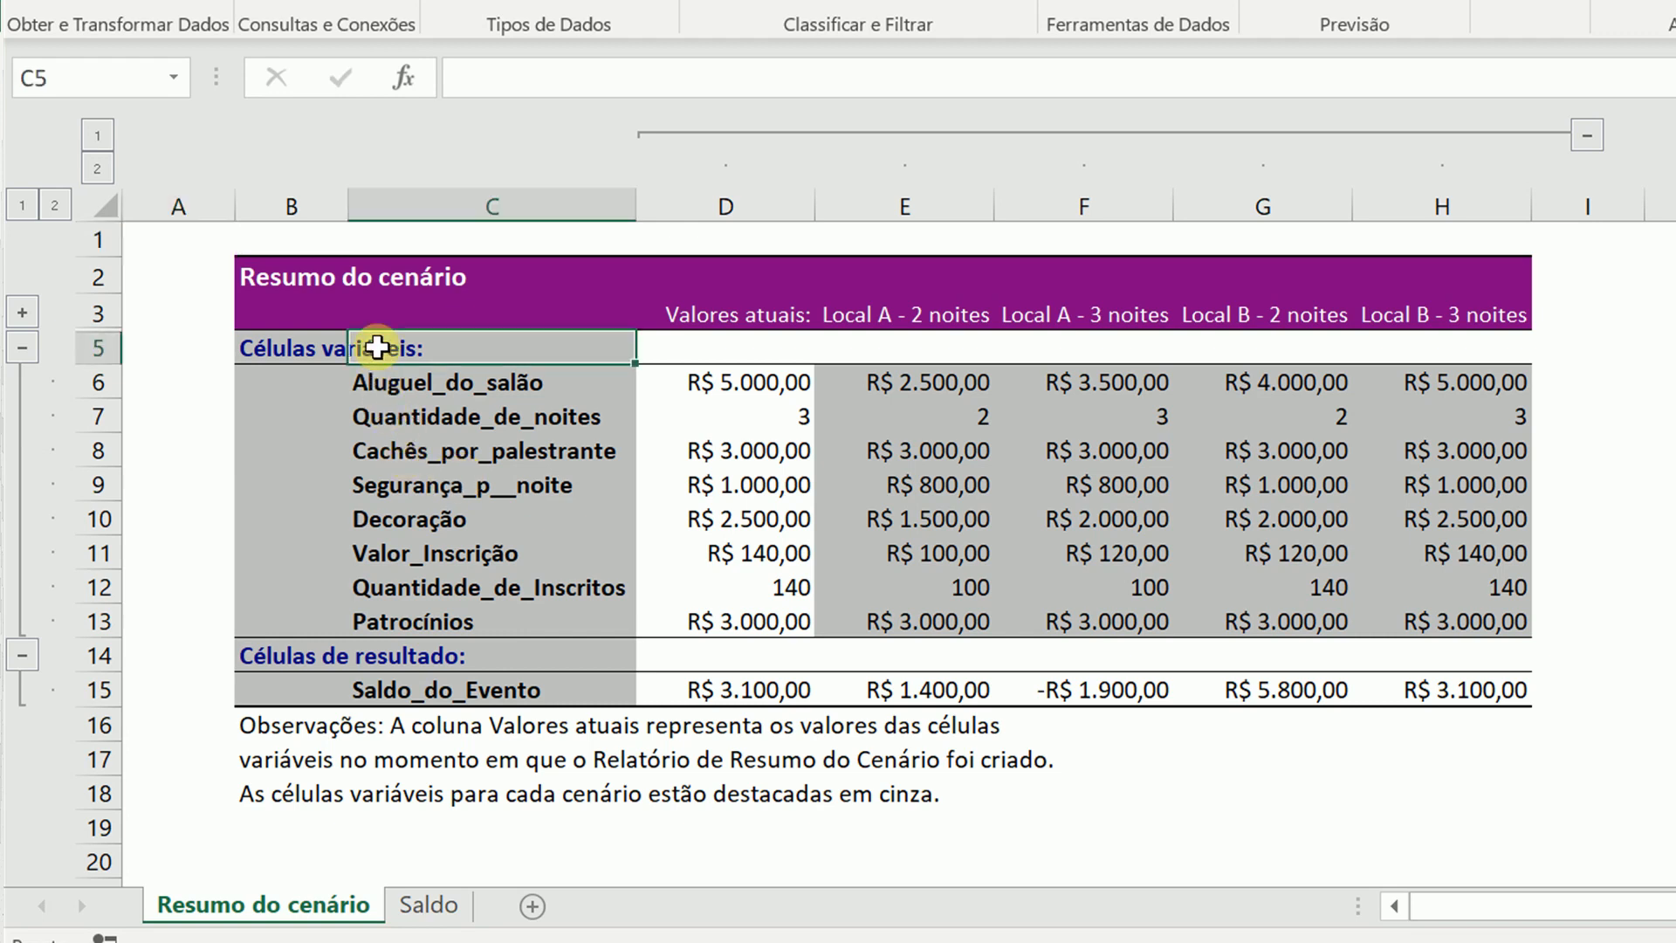
{"action": "left_click_drag", "start_coordinate": [374, 386], "coordinate": [415, 609]}
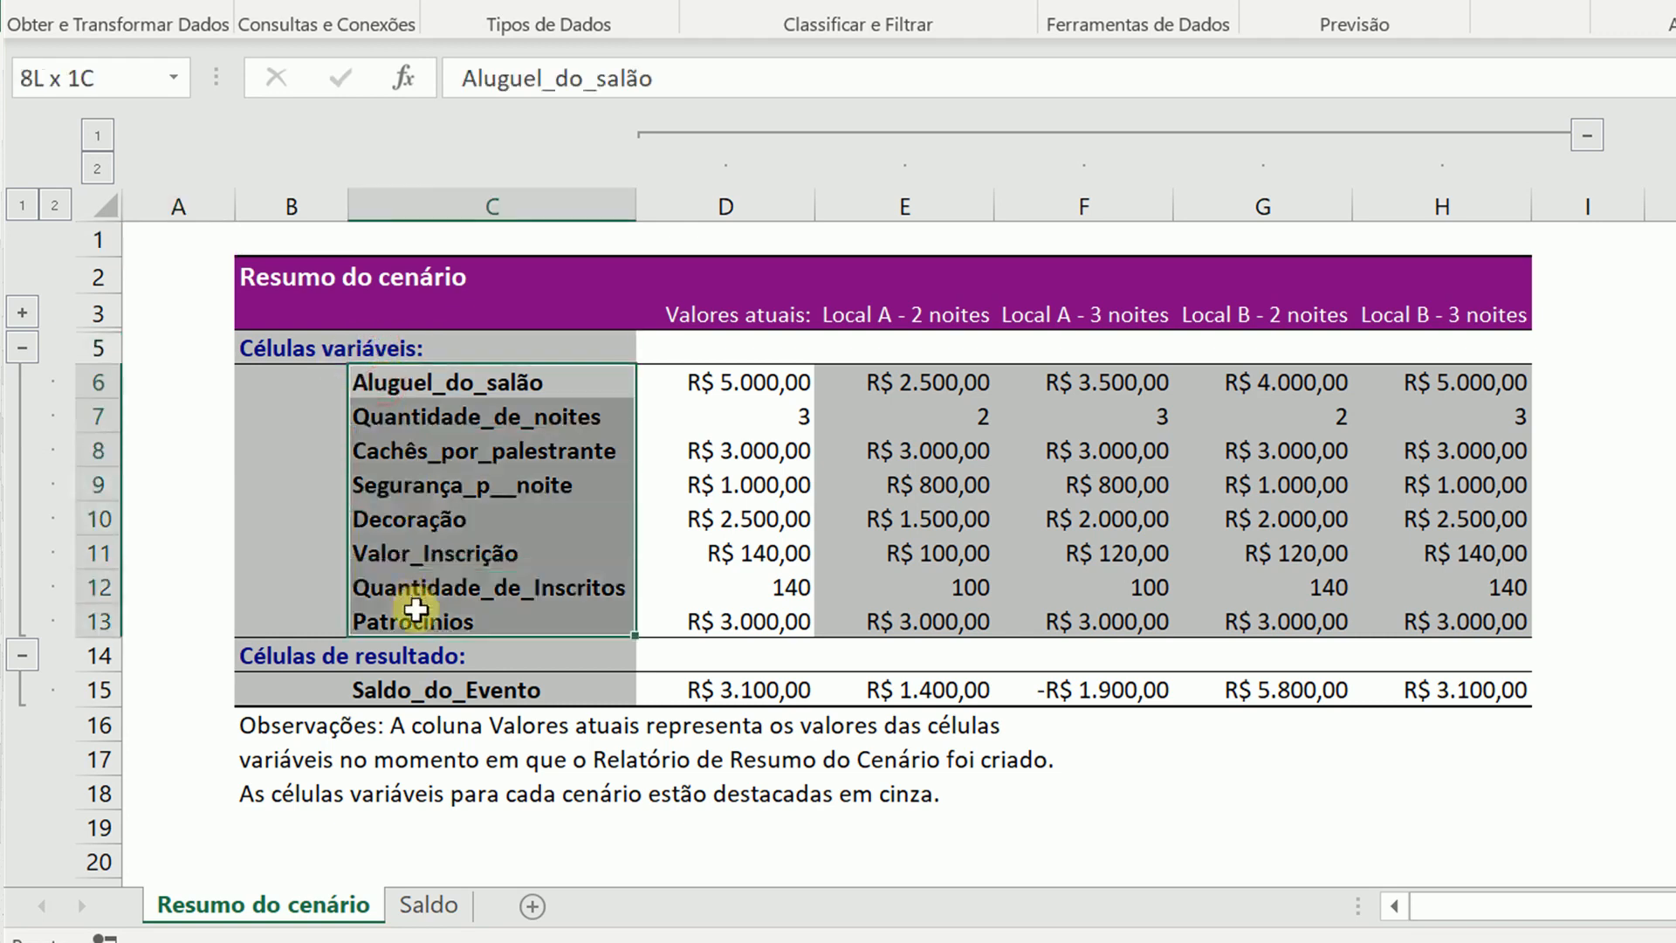
{"action": "left_click", "coordinate": [749, 384]}
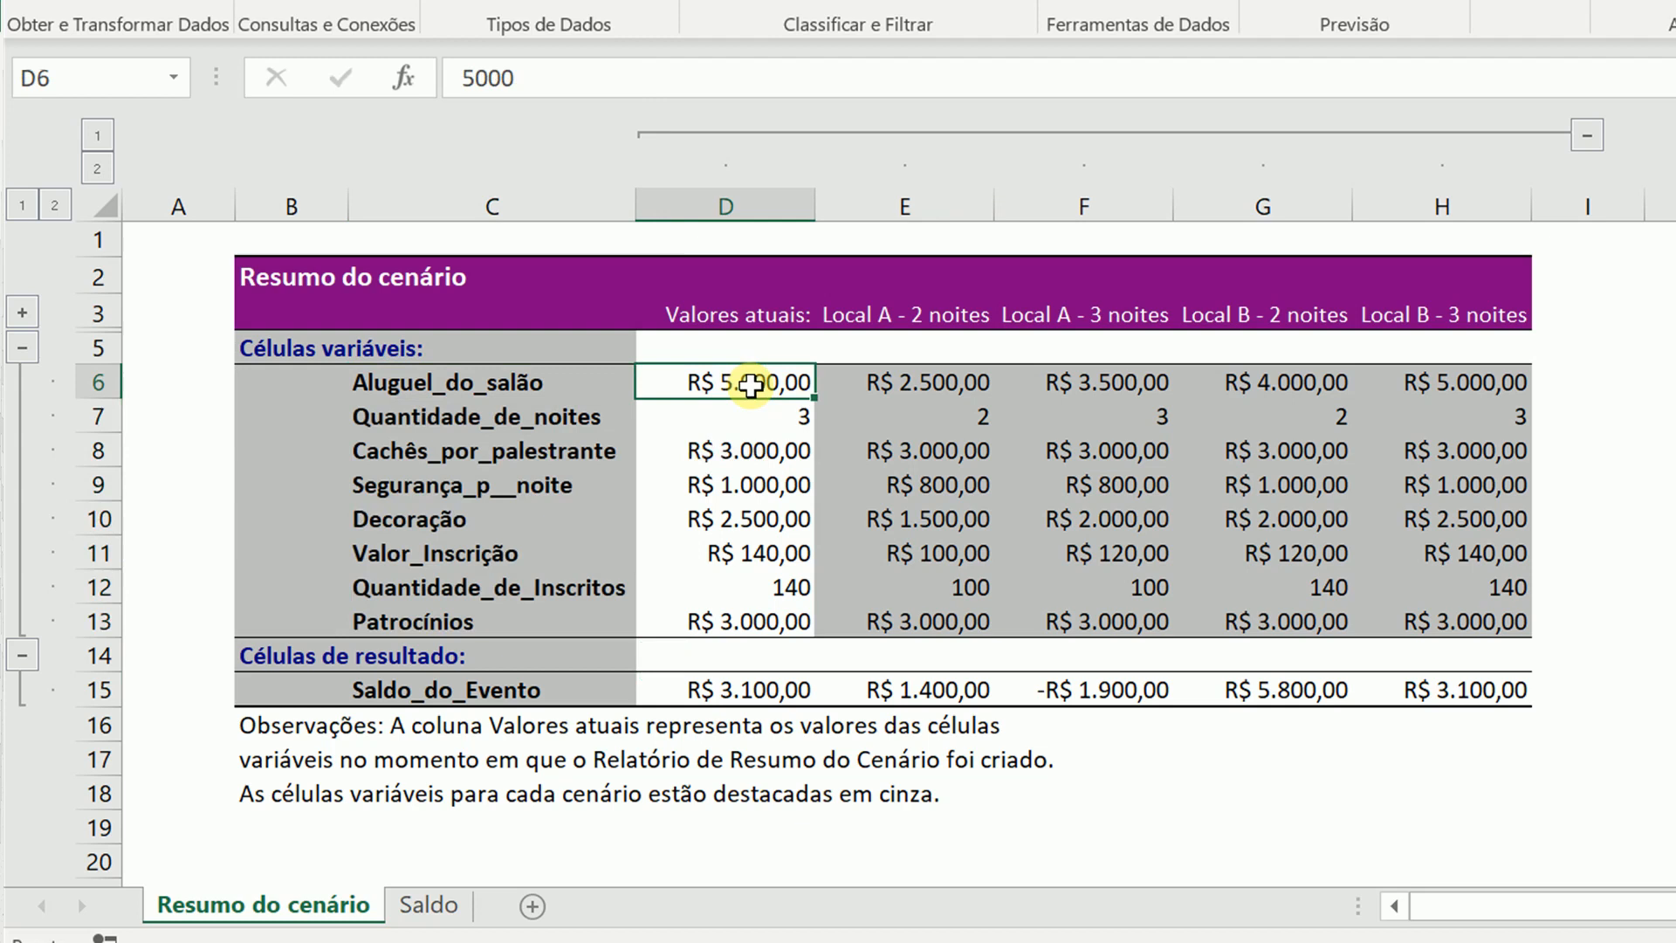
{"action": "left_click", "coordinate": [866, 380]}
{"action": "left_click", "coordinate": [1087, 380]}
{"action": "left_click", "coordinate": [1238, 383]}
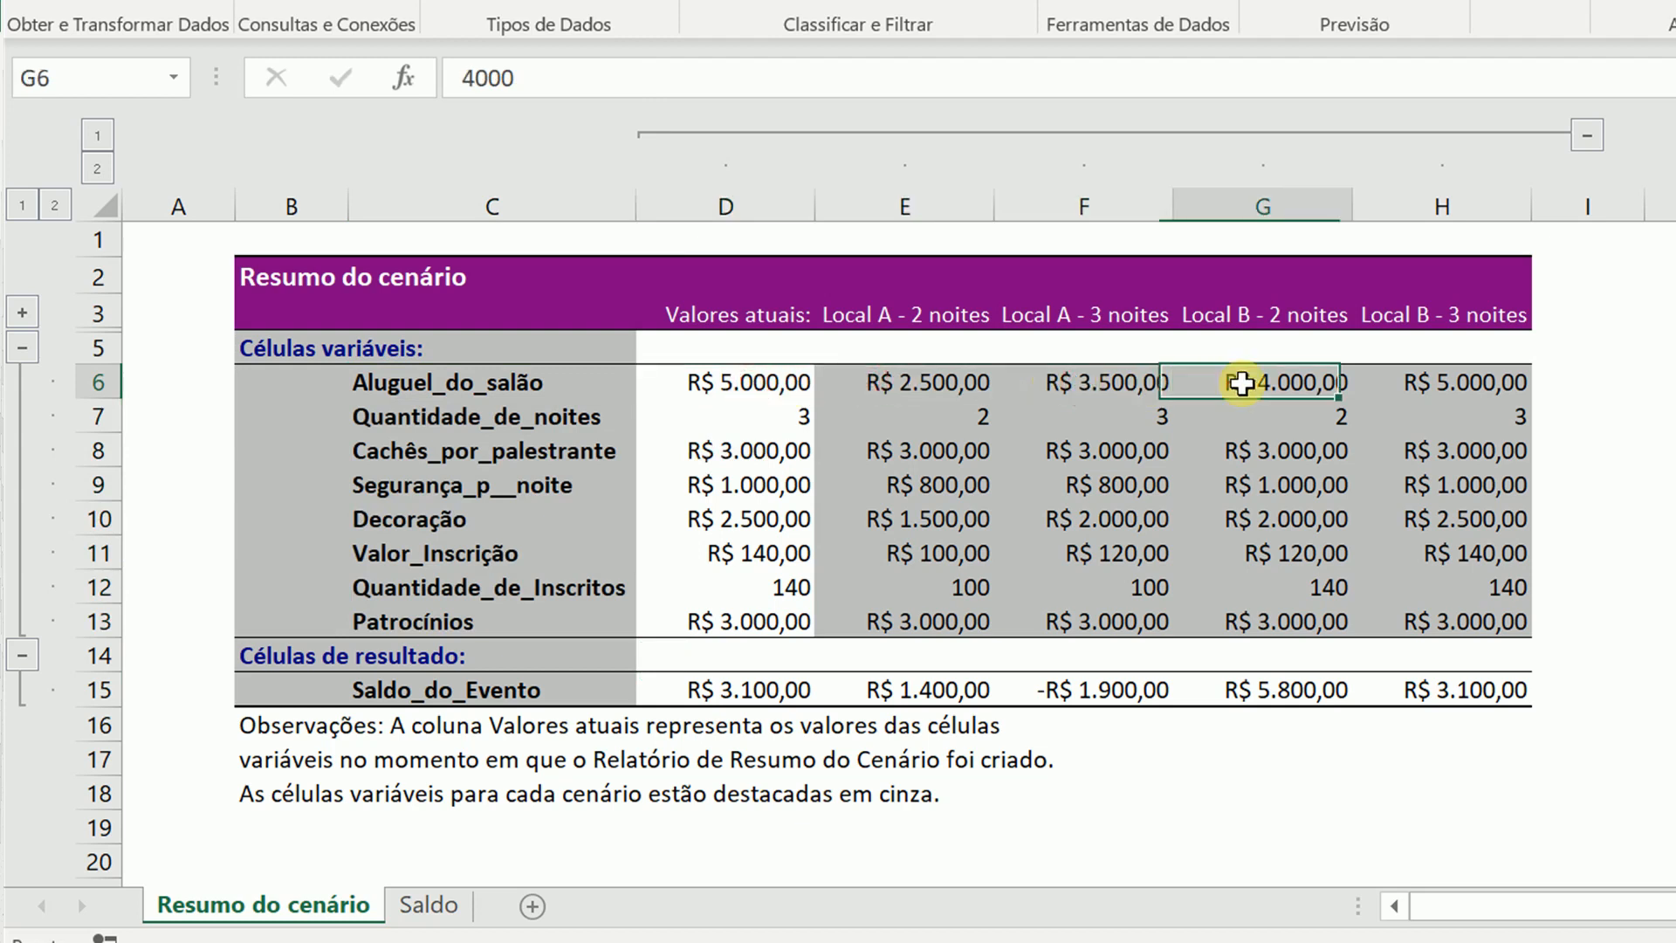
{"action": "left_click", "coordinate": [1440, 385]}
{"action": "left_click", "coordinate": [1430, 620]}
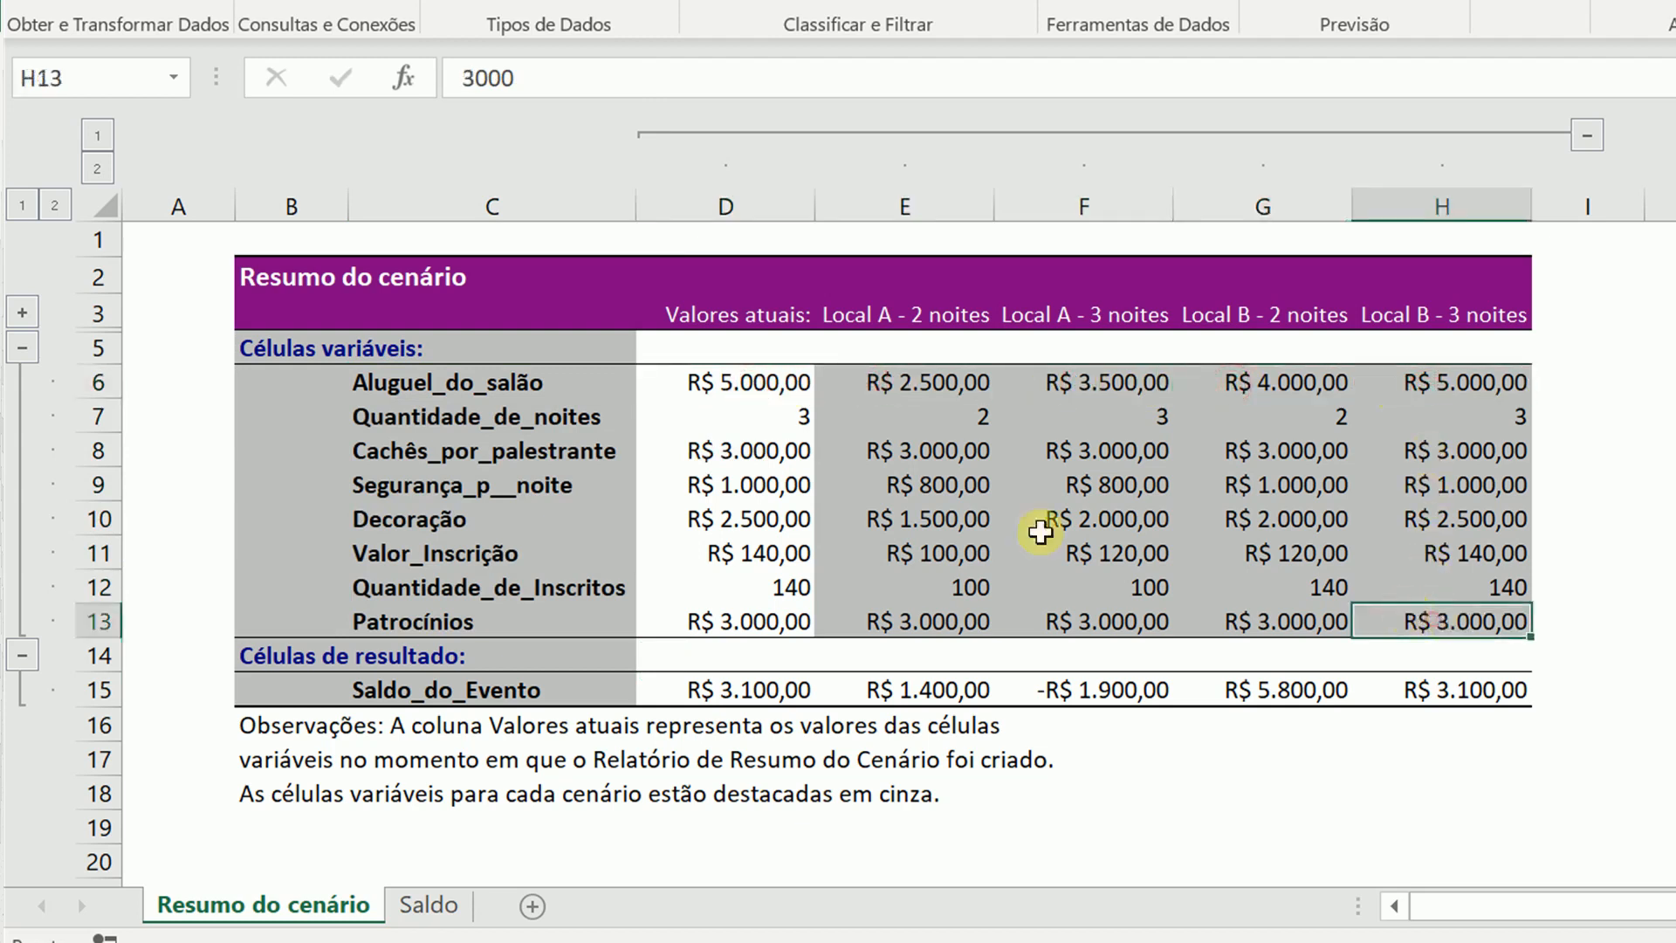
{"action": "left_click_drag", "start_coordinate": [1040, 532], "coordinate": [887, 378]}
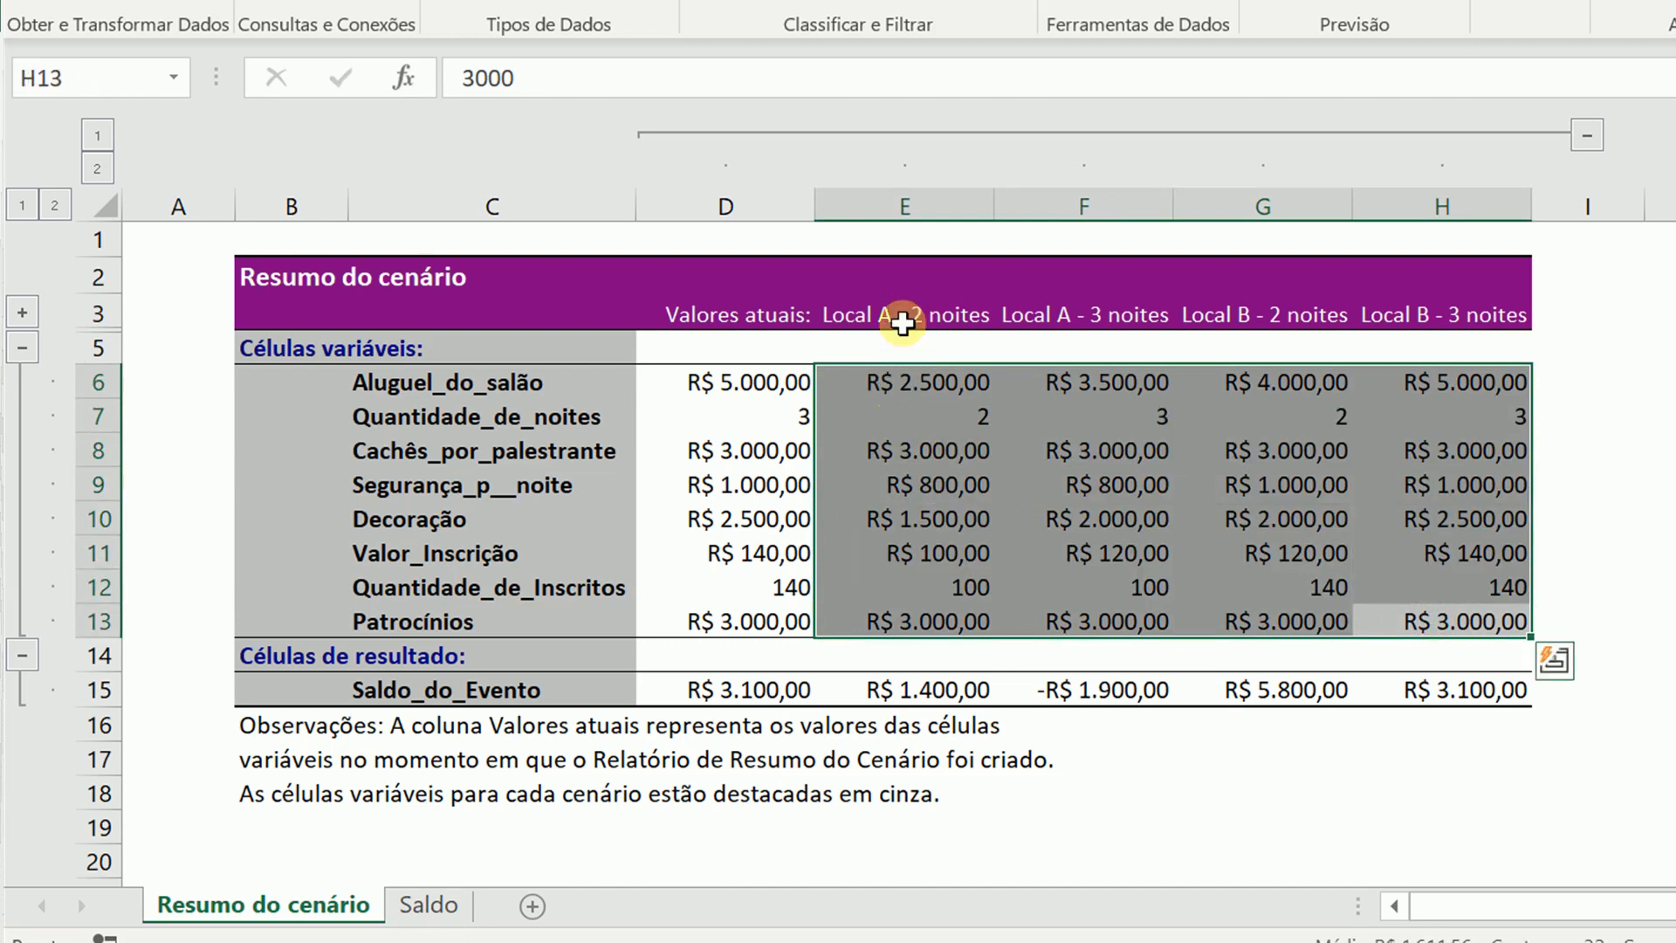
{"action": "left_click_drag", "start_coordinate": [767, 378], "coordinate": [739, 625]}
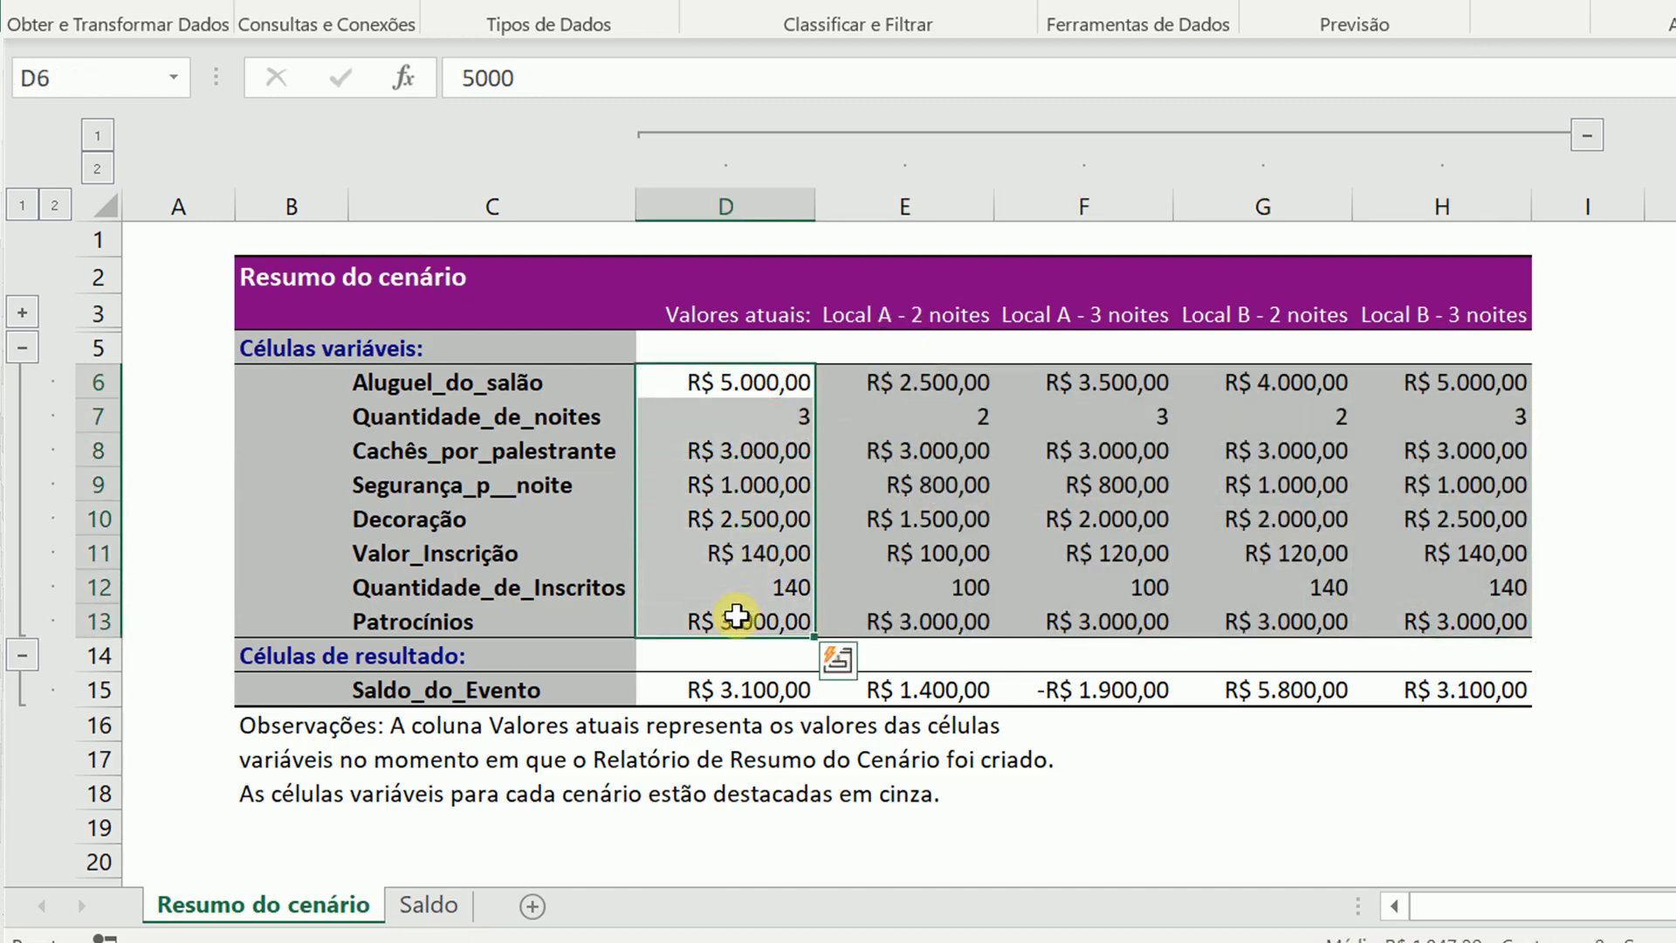
{"action": "left_click", "coordinate": [730, 480]}
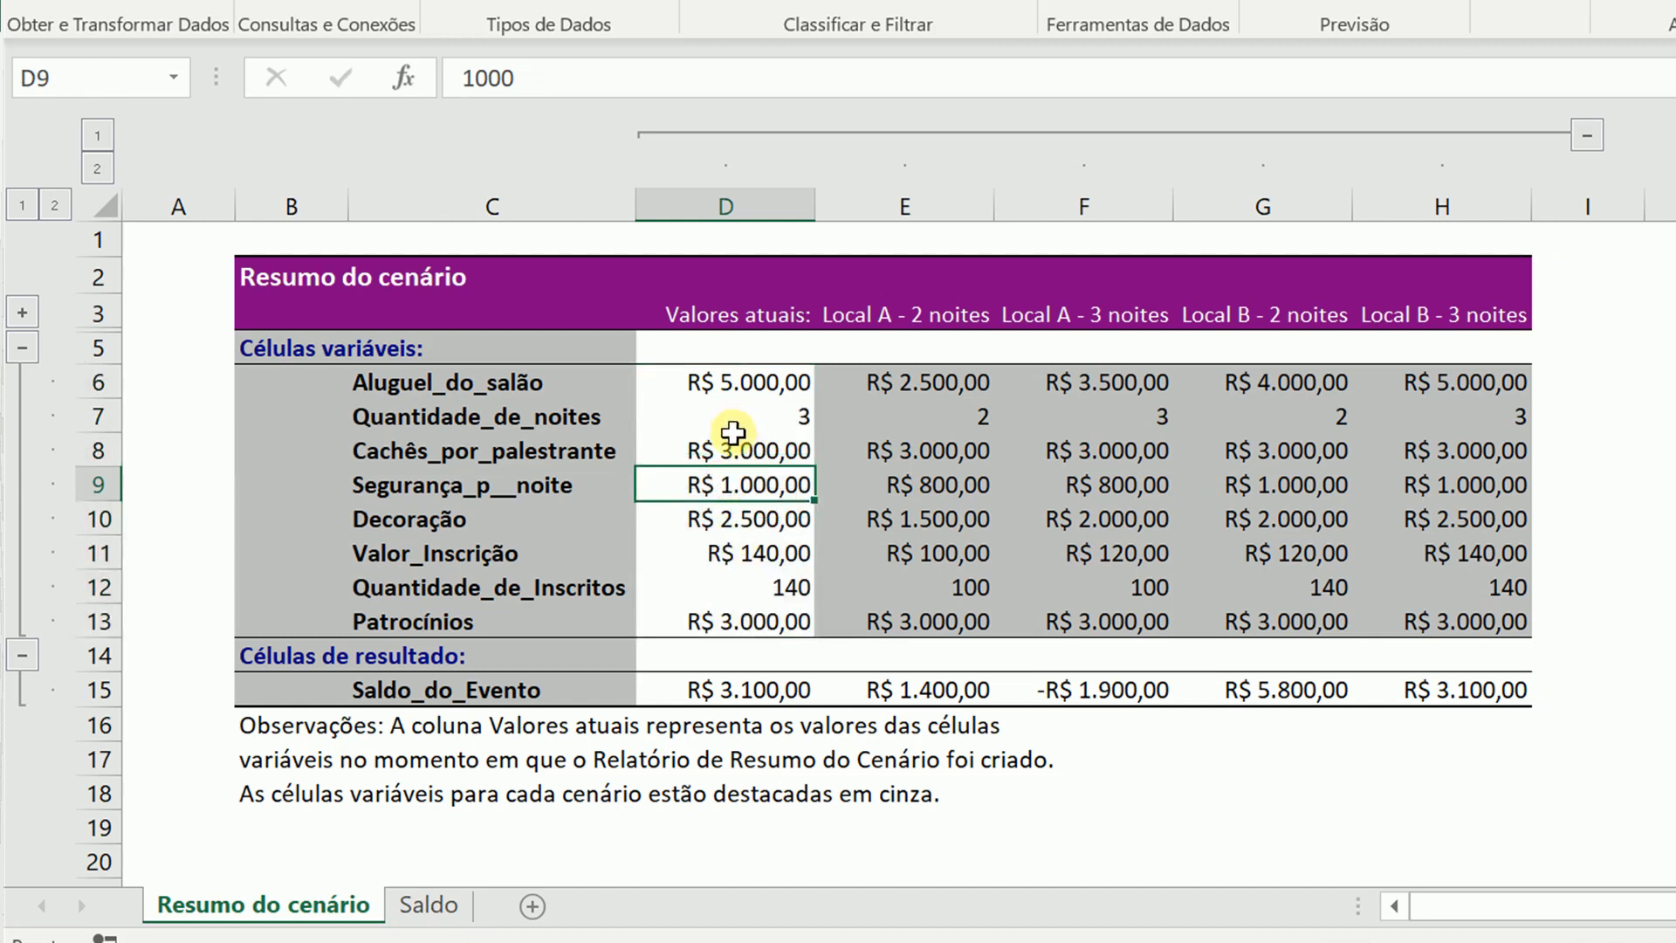
Step: Compare the event balance in the results row across the Local A and Local B scenarios for two and three nights
{"action": "left_click", "coordinate": [888, 553]}
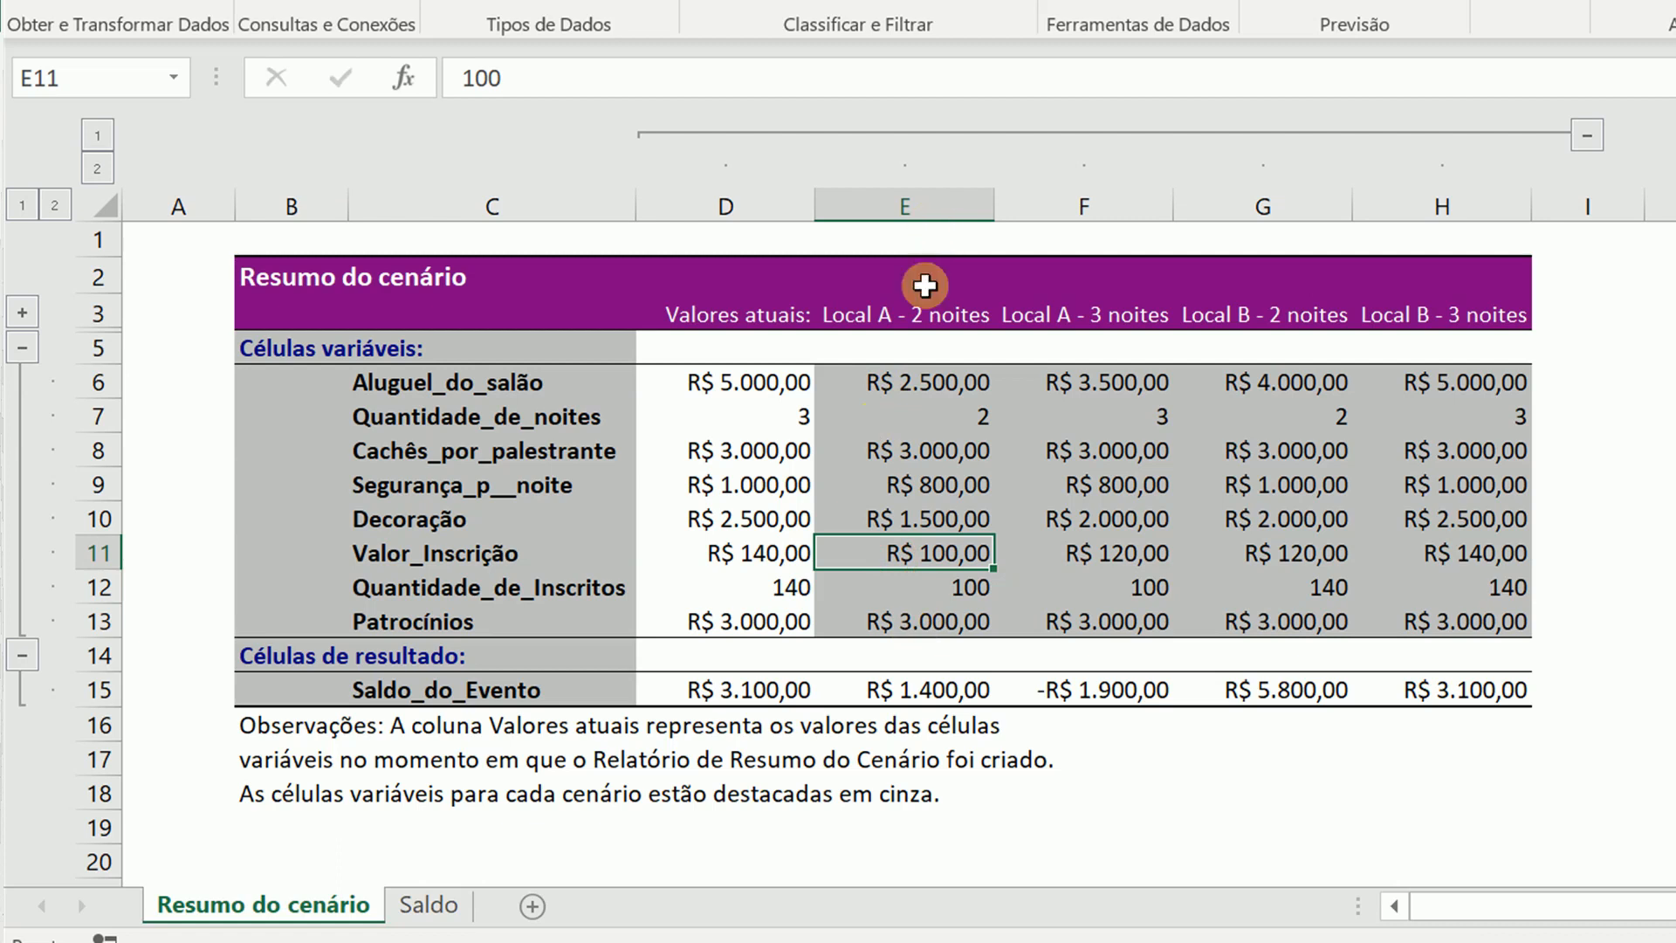
{"action": "left_click", "coordinate": [1063, 322]}
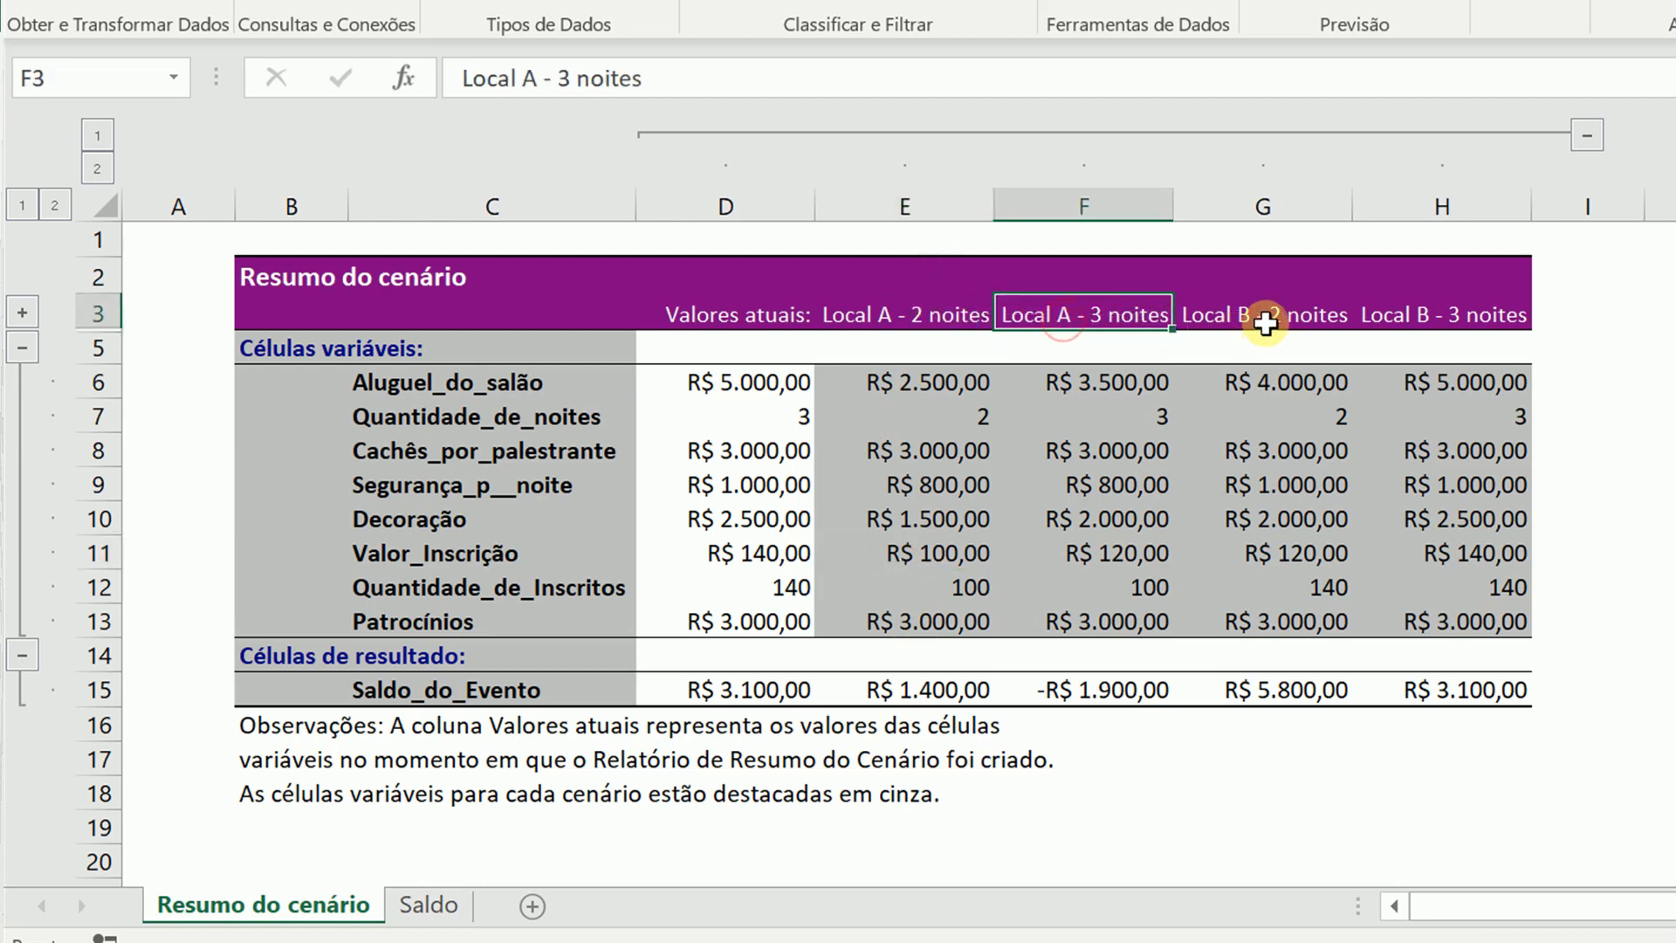
{"action": "left_click", "coordinate": [1266, 323]}
{"action": "left_click", "coordinate": [1423, 323]}
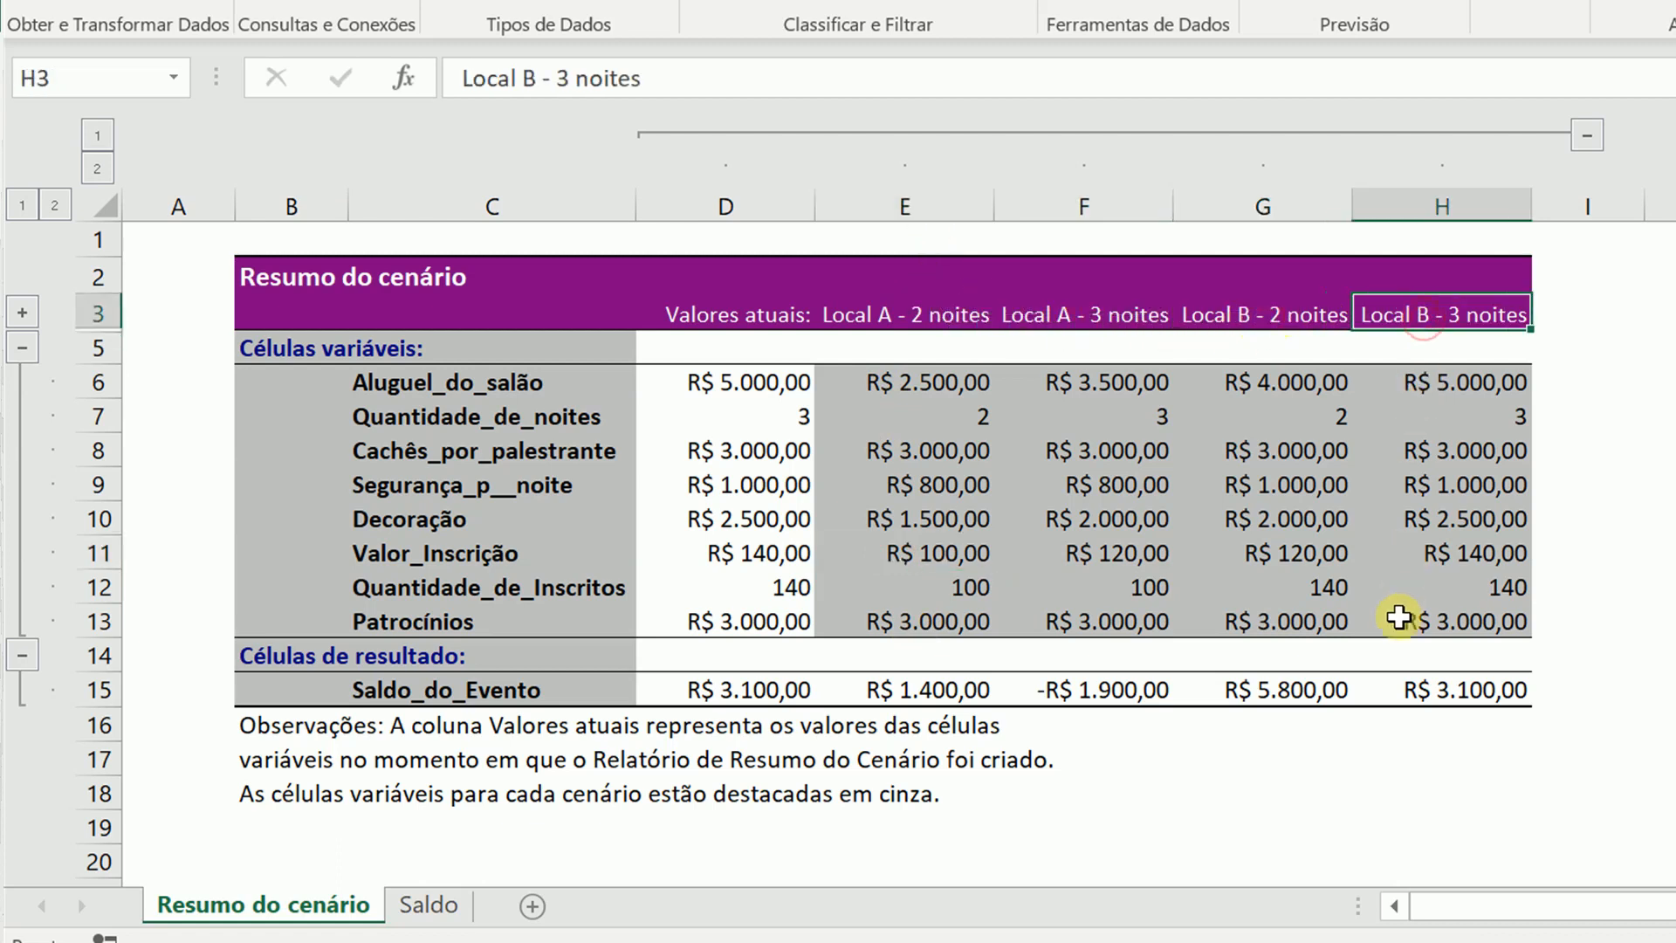
{"action": "left_click_drag", "start_coordinate": [1403, 687], "coordinate": [948, 689]}
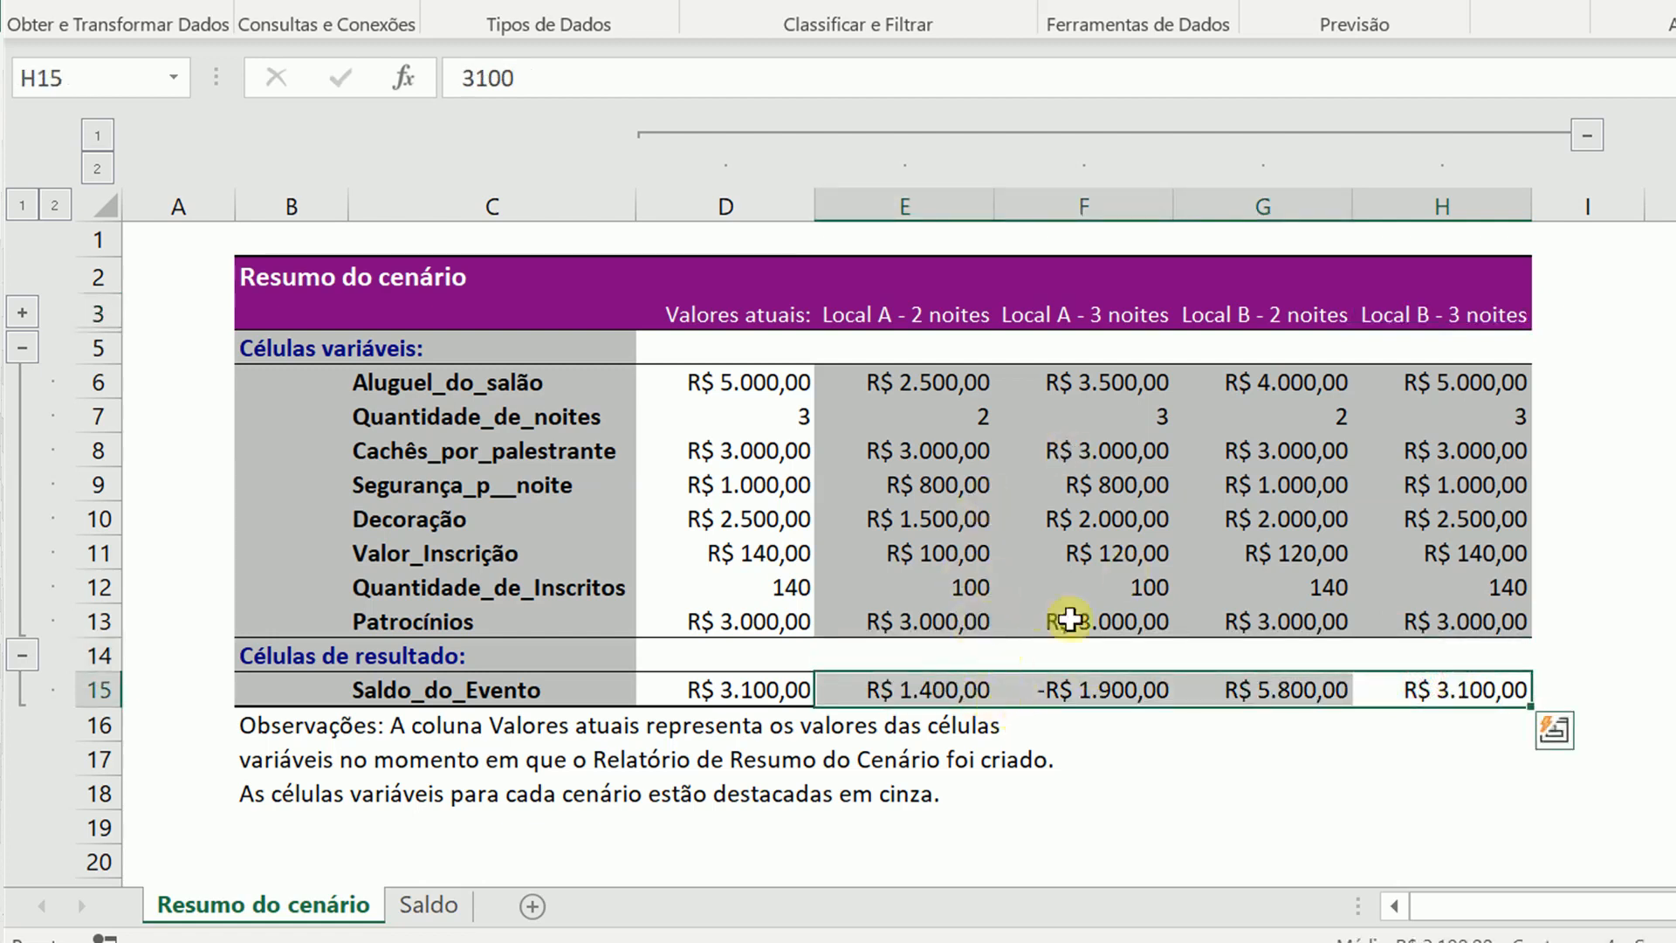
{"action": "left_click", "coordinate": [1099, 536]}
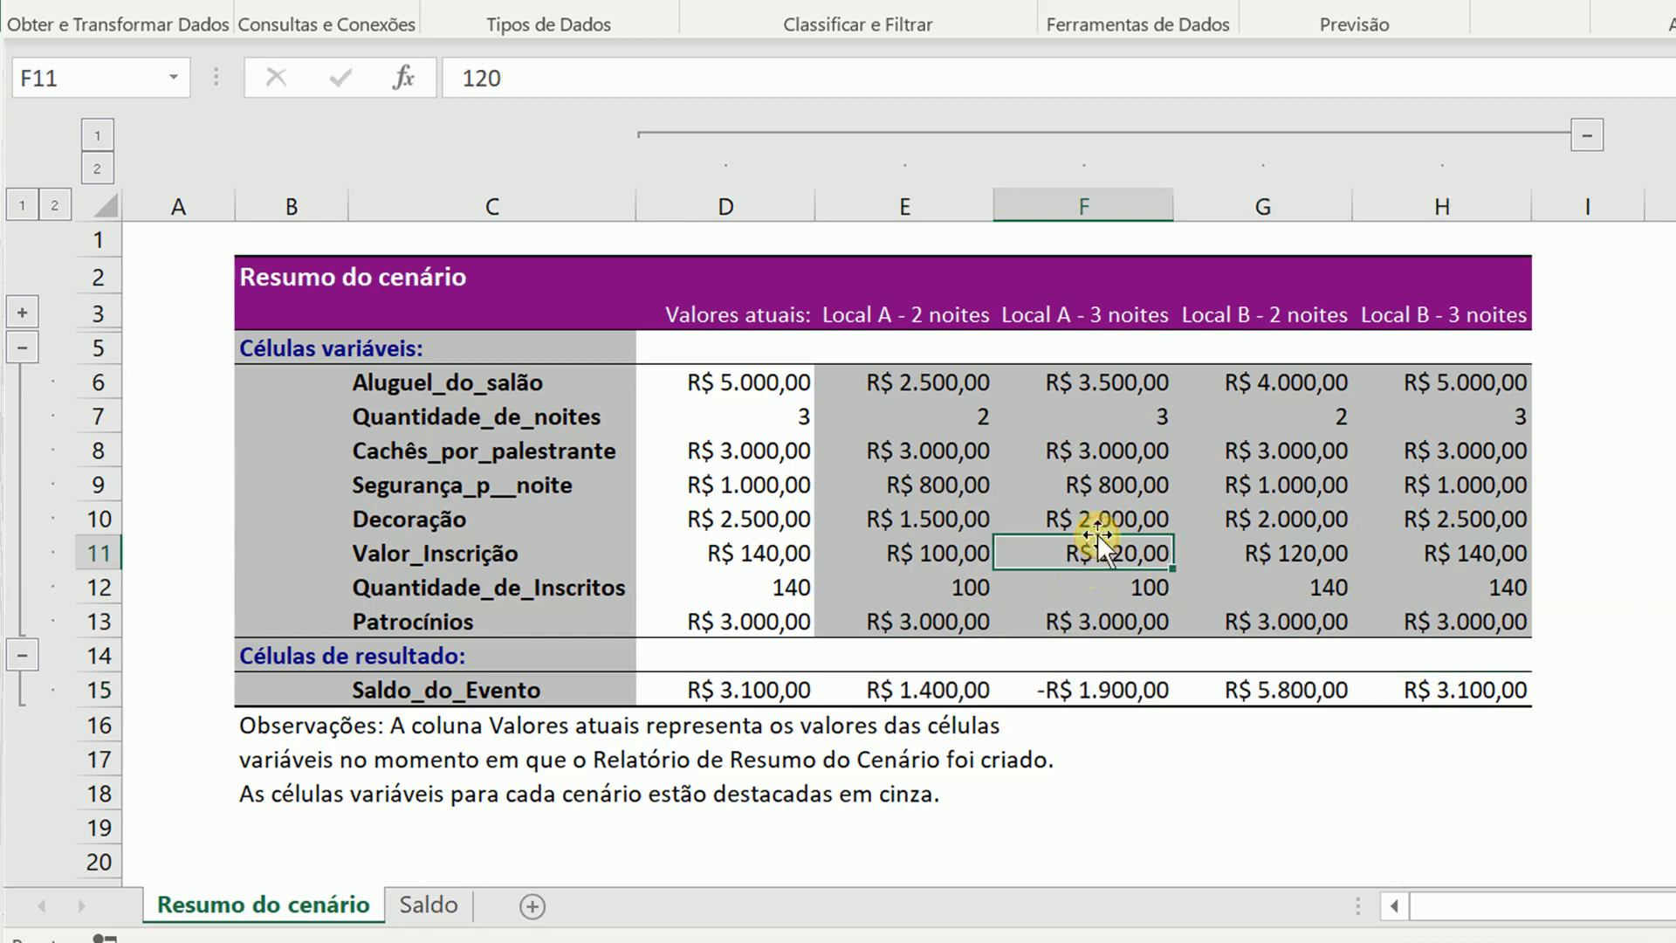
{"action": "left_click", "coordinate": [917, 458]}
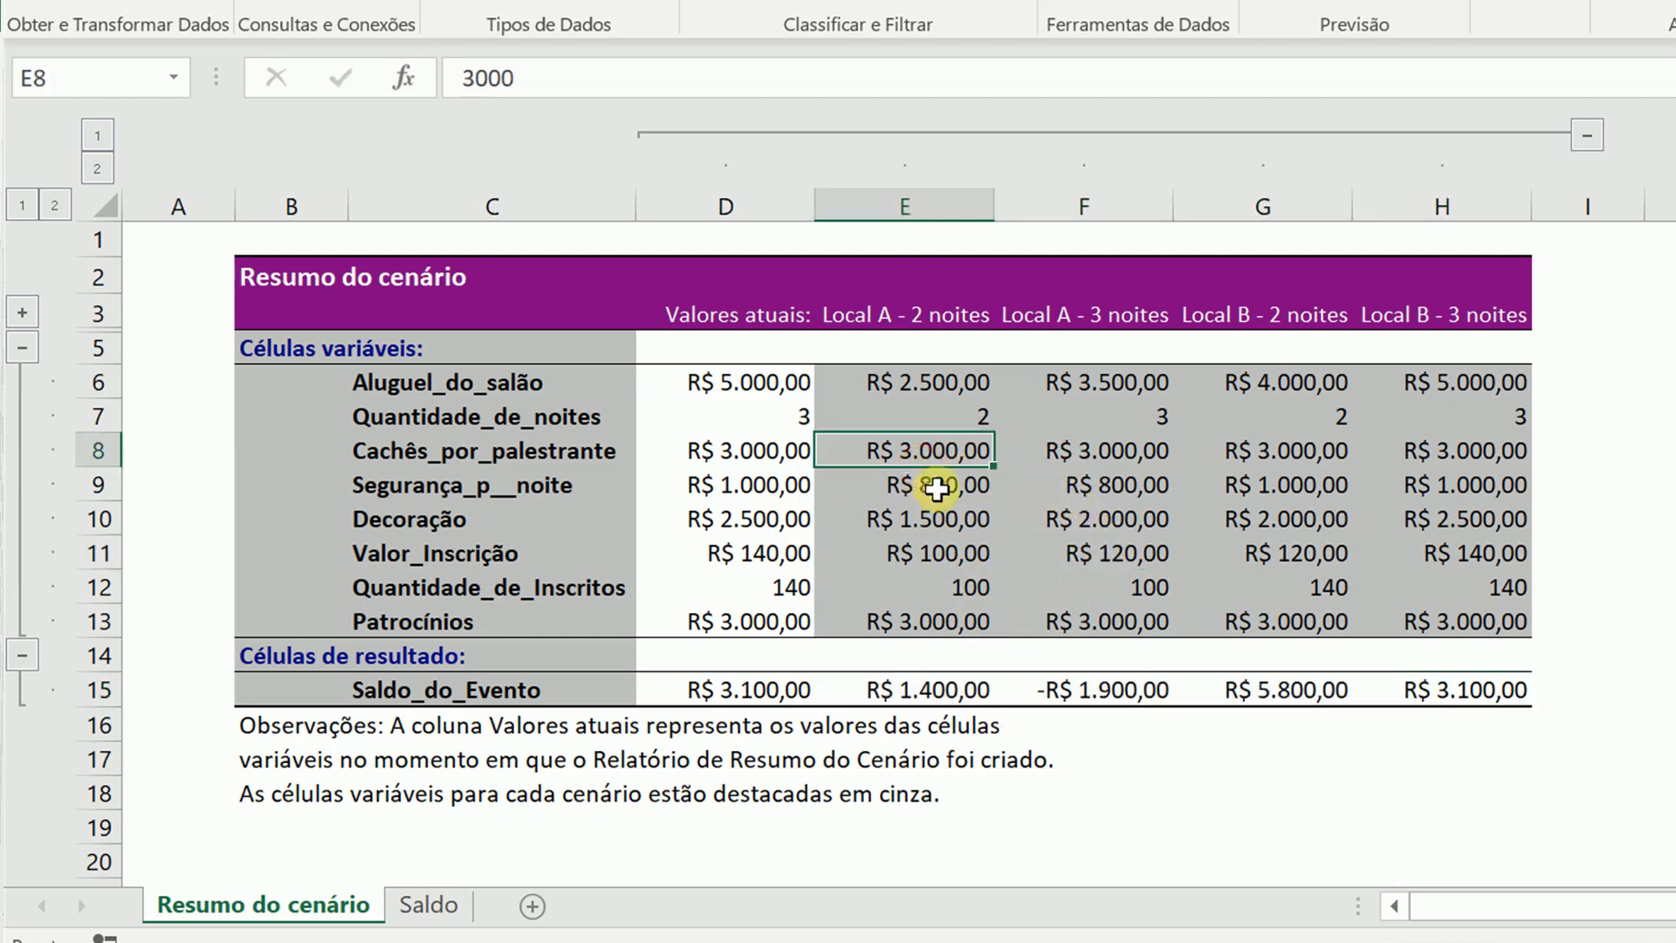